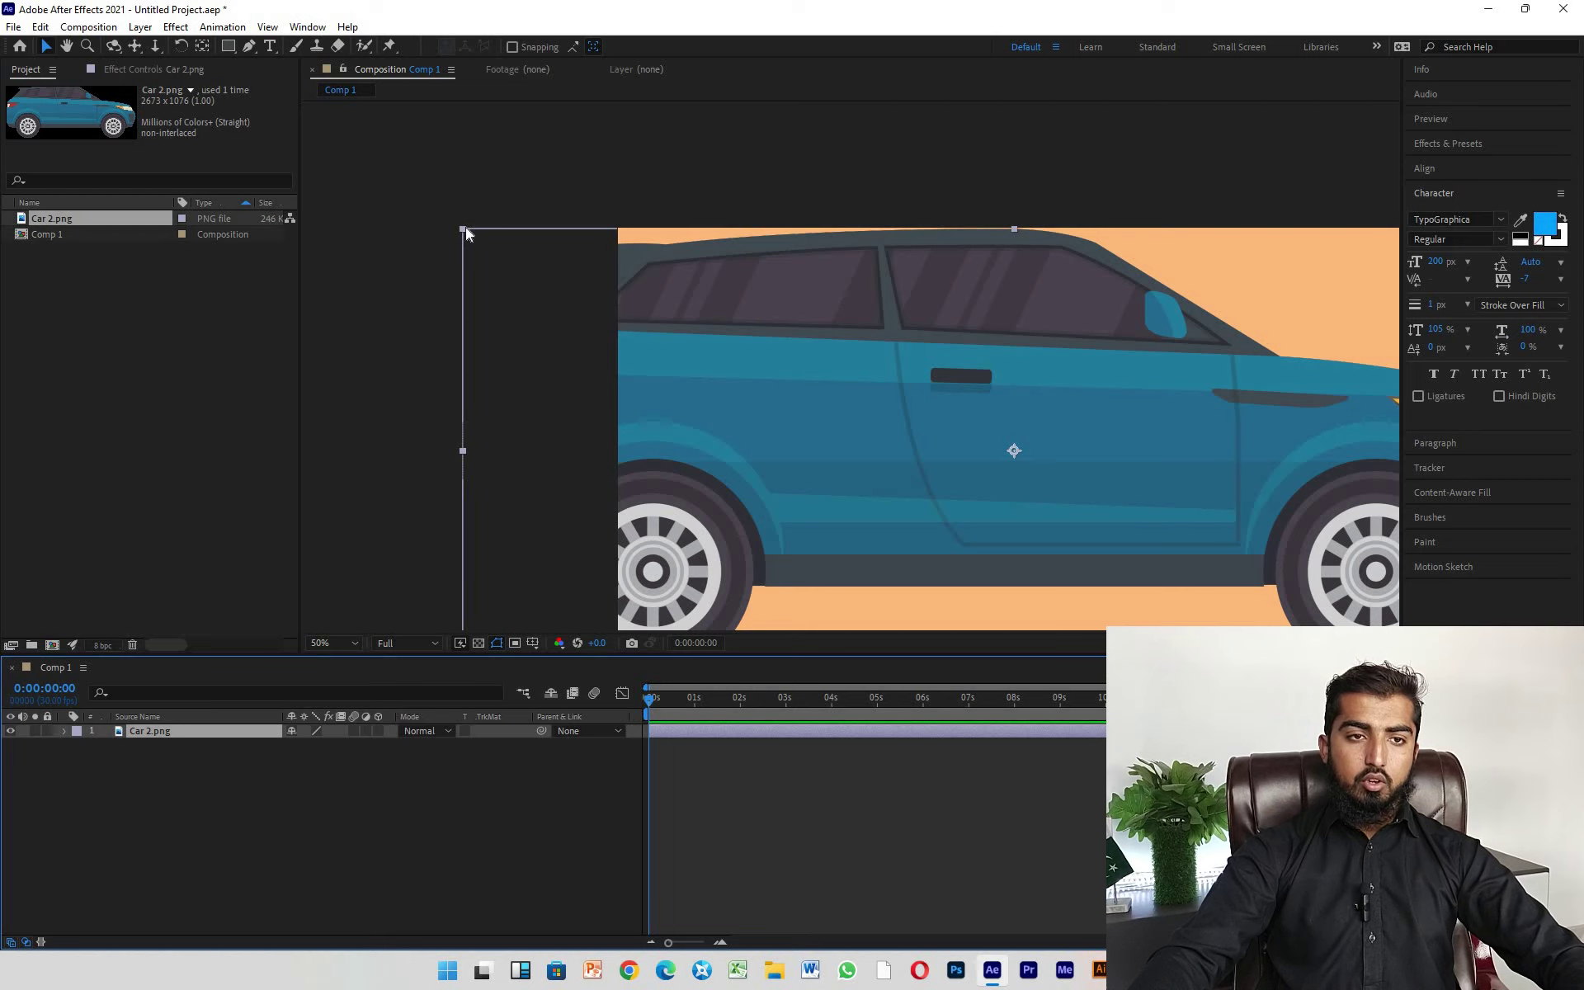
Scale the car image down to about 23%, fit the composition in view, and place the car in its lower-left corner.
left_click_drag(463, 229, 932, 398)
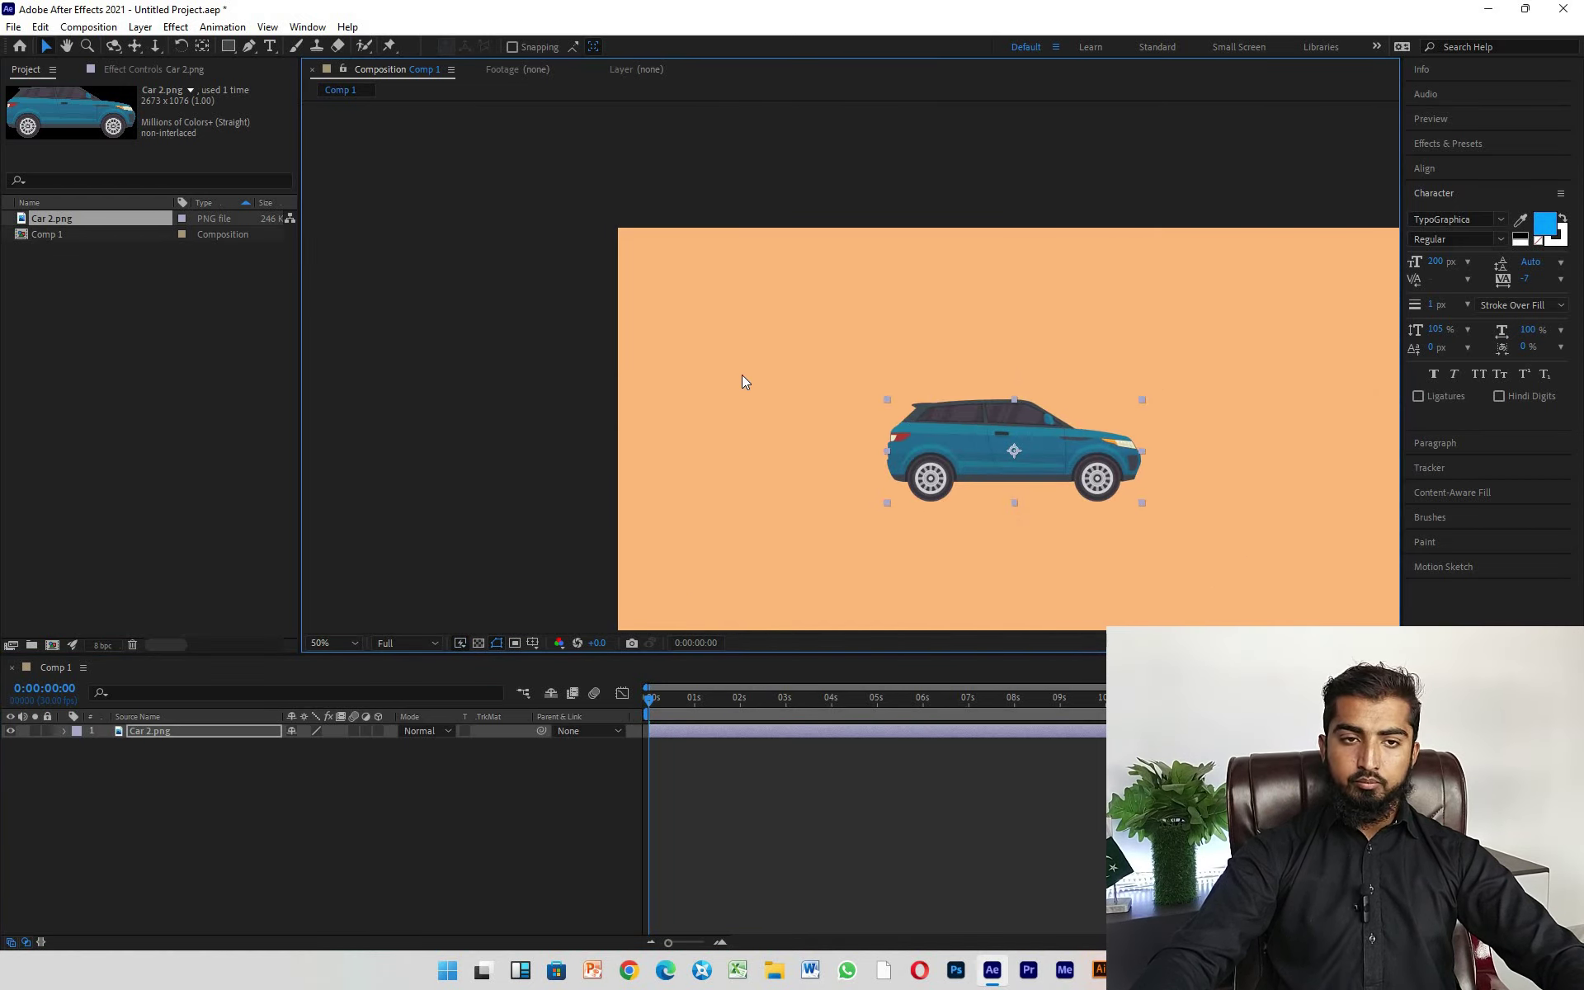
left_click(354, 643)
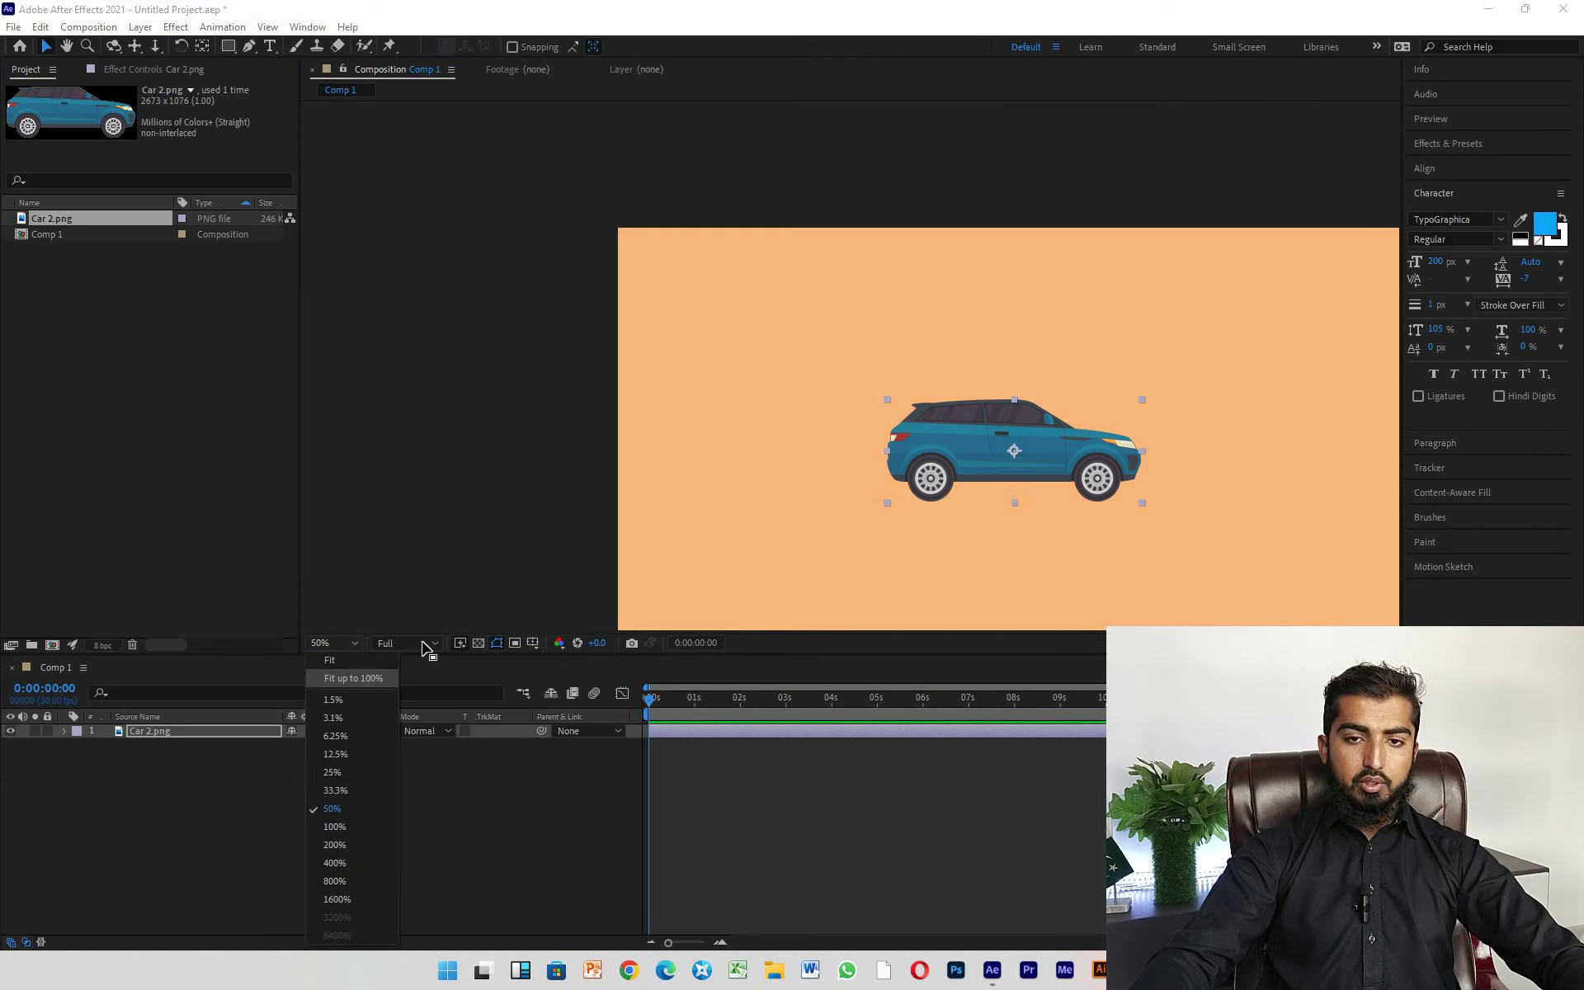
left_click(368, 678)
left_click_drag(710, 430, 611, 566)
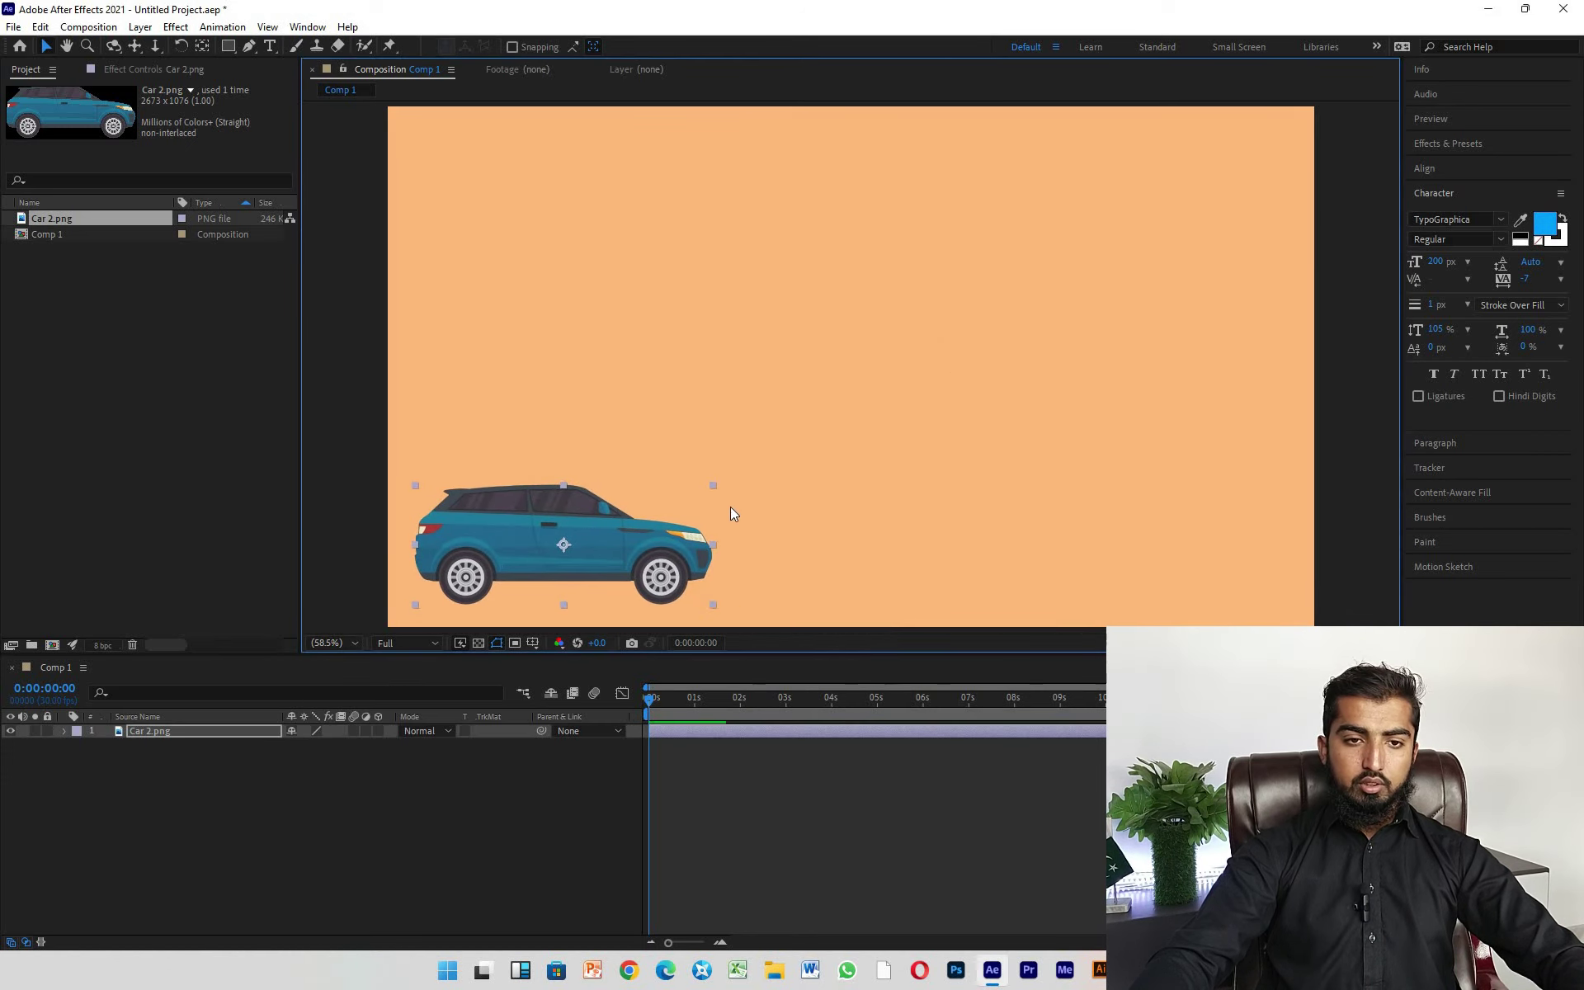
left_click_drag(713, 486, 709, 497)
left_click(665, 564)
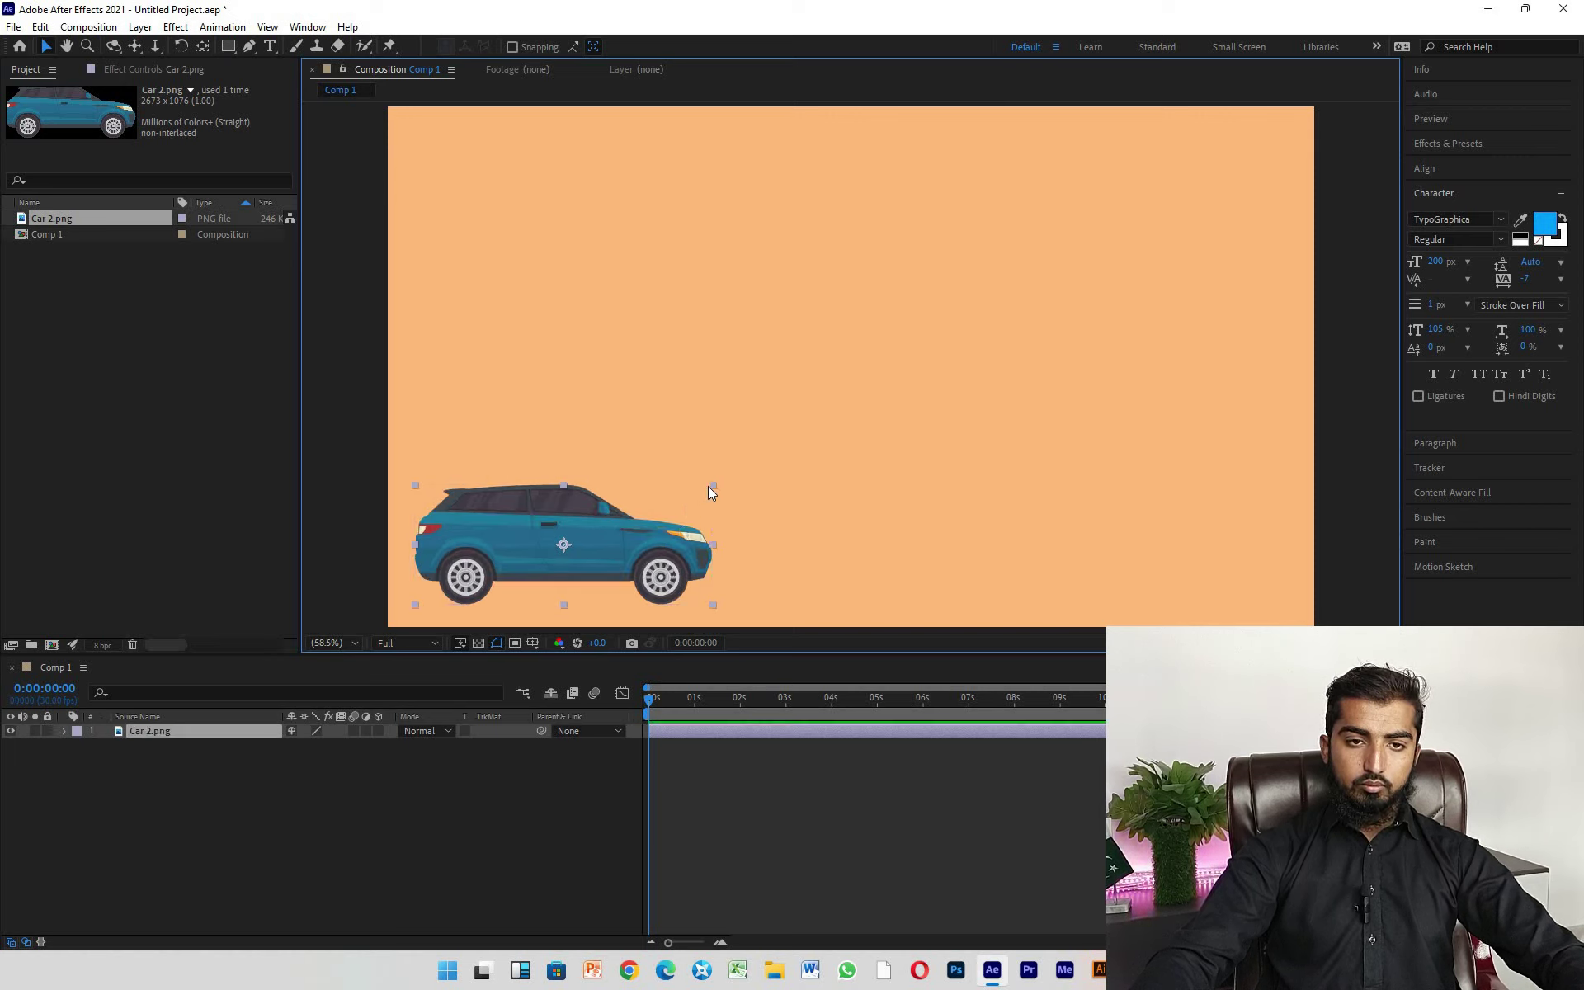
left_click(701, 496)
left_click(611, 569)
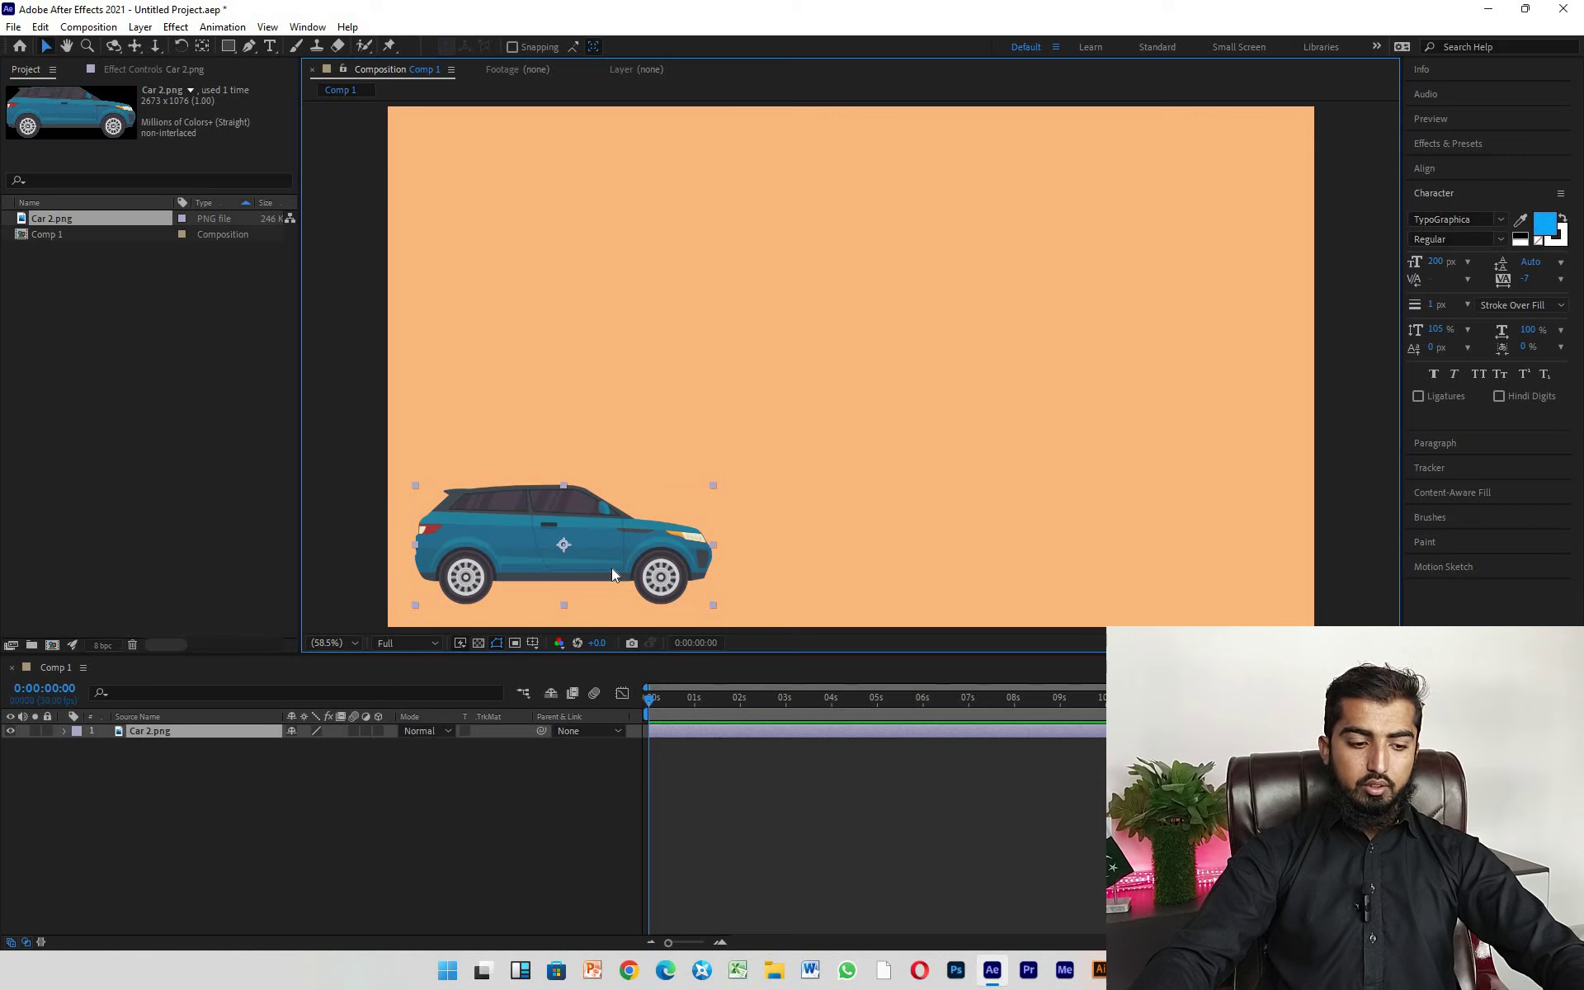
Duplicate the car layer twice, stack the three cars in a column on the composition's left side, and shift them up together slightly.
key("ctrl+d")
key("ctrl+d")
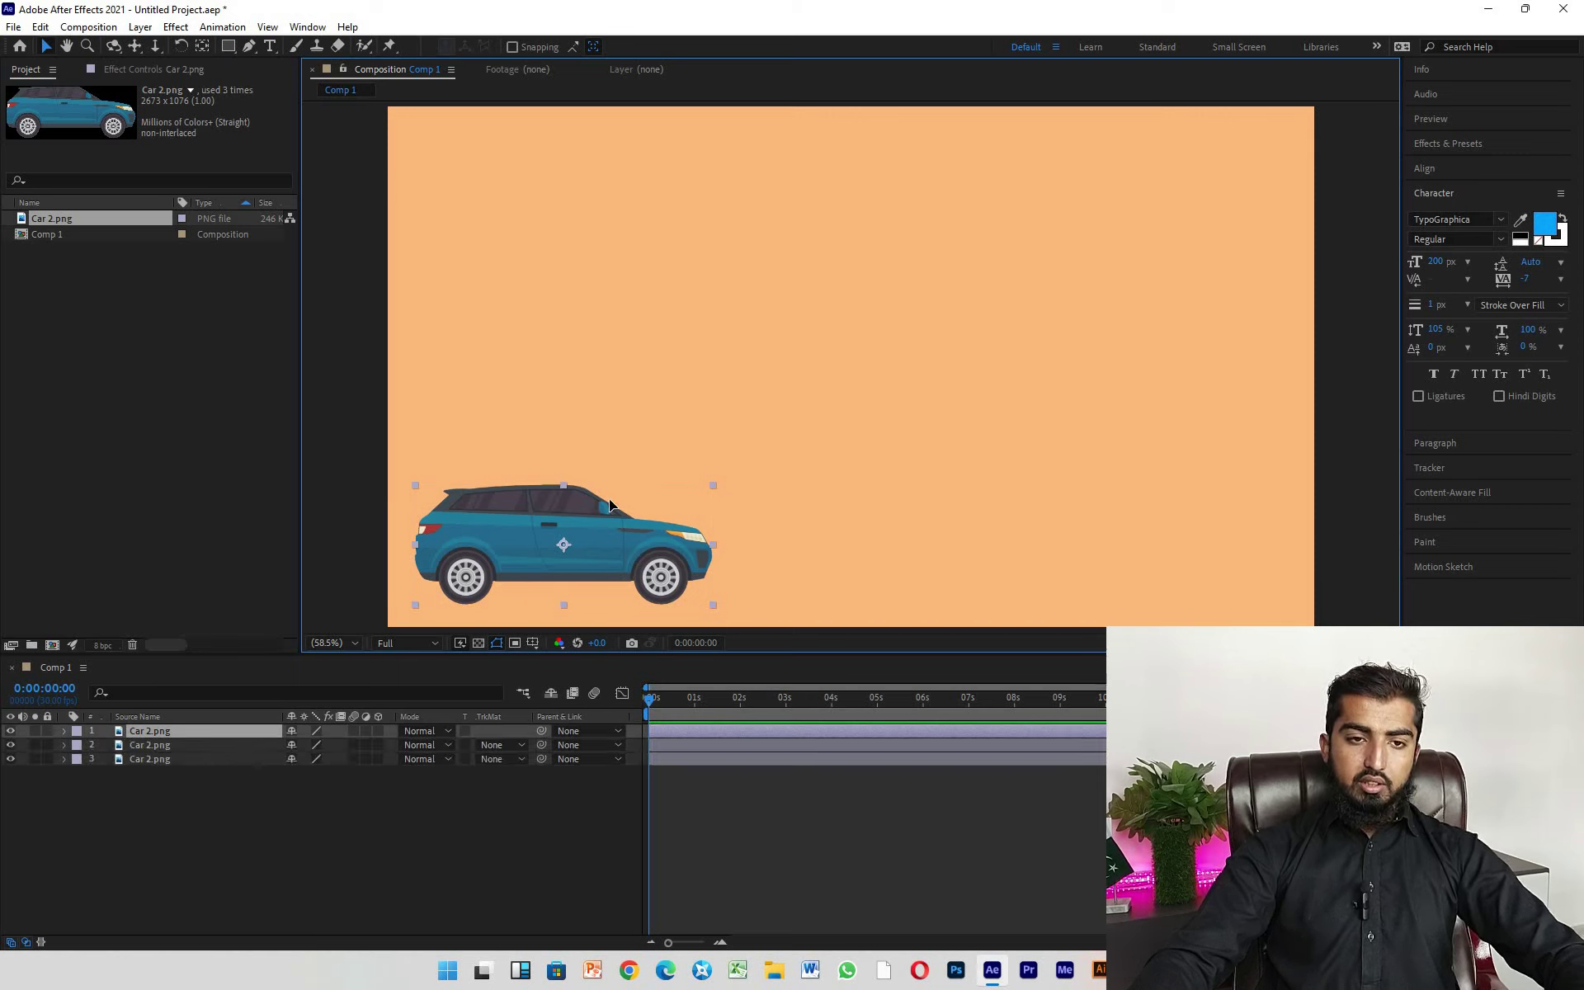
left_click_drag(607, 548, 608, 414)
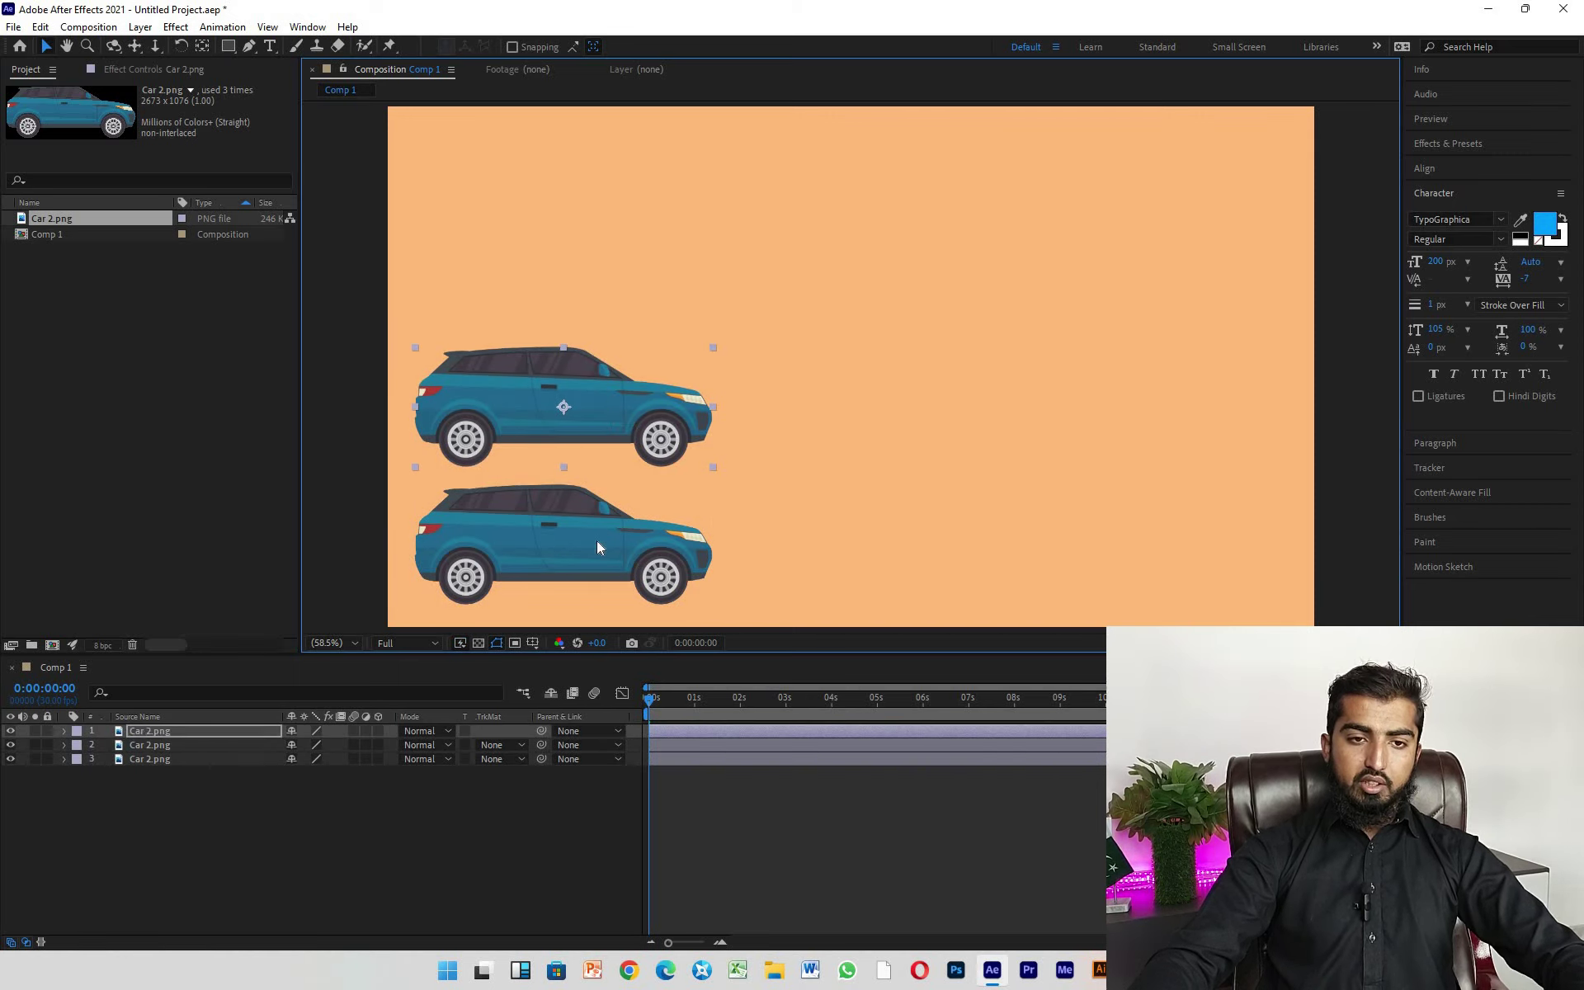
left_click_drag(596, 541, 609, 191)
left_click(609, 384, "shift")
left_click(600, 529, "shift")
left_click_drag(601, 530, 601, 503)
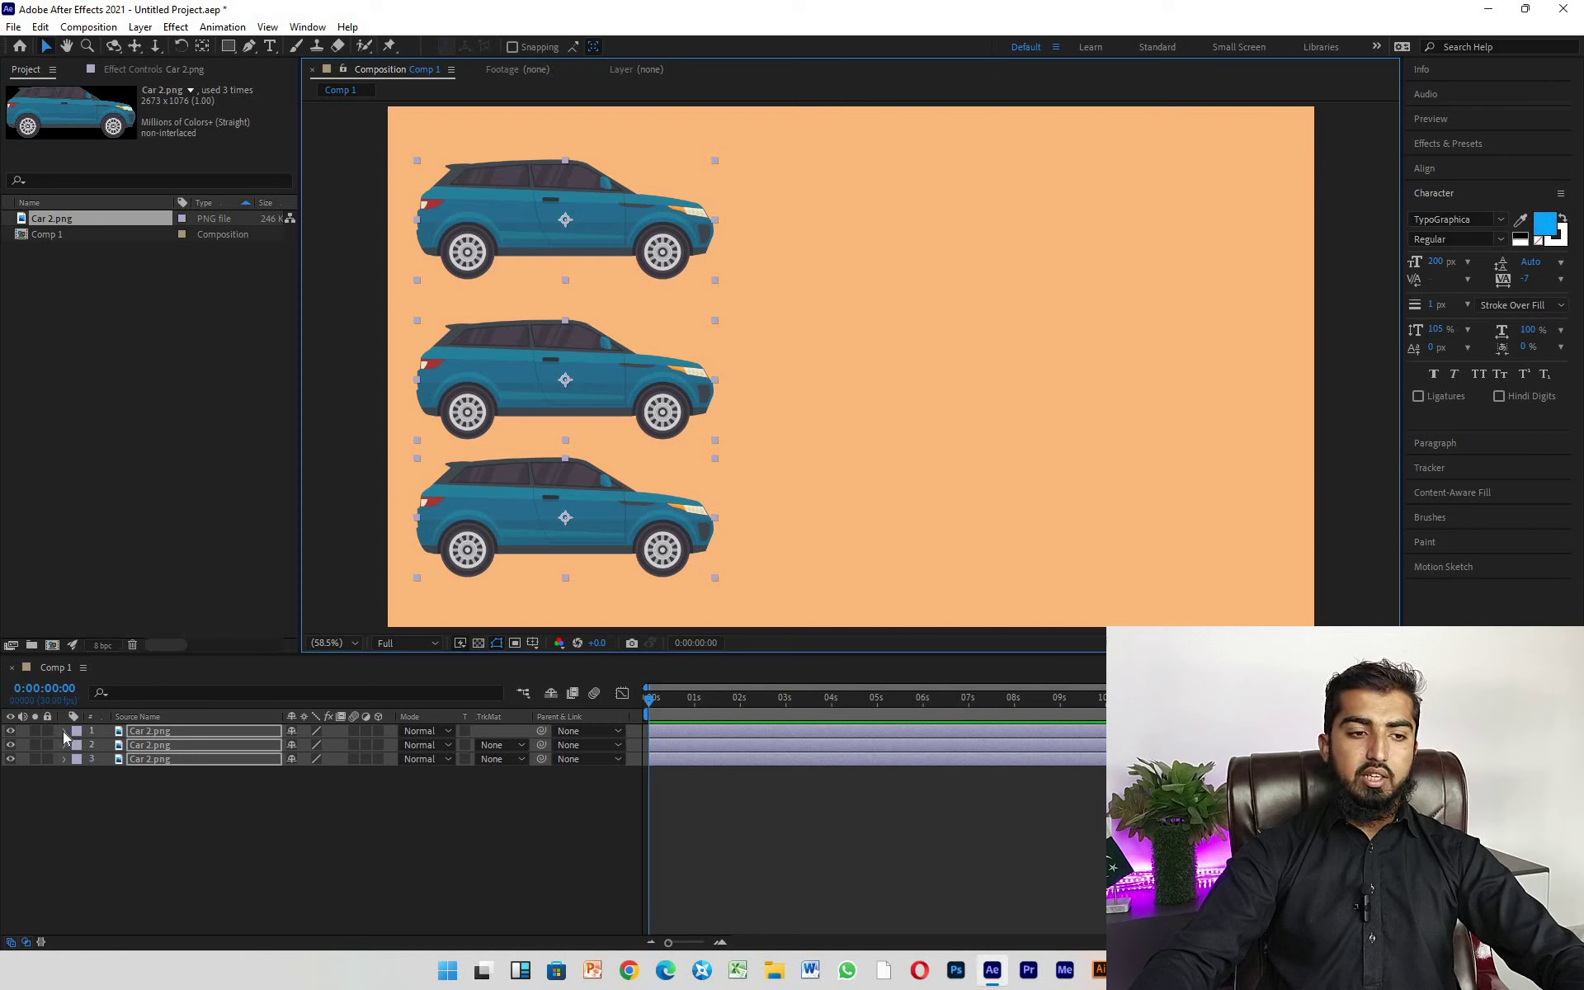
Animate the Position of all three cars from the left side at 0 seconds to the right side at about 10 seconds.
left_click(63, 730)
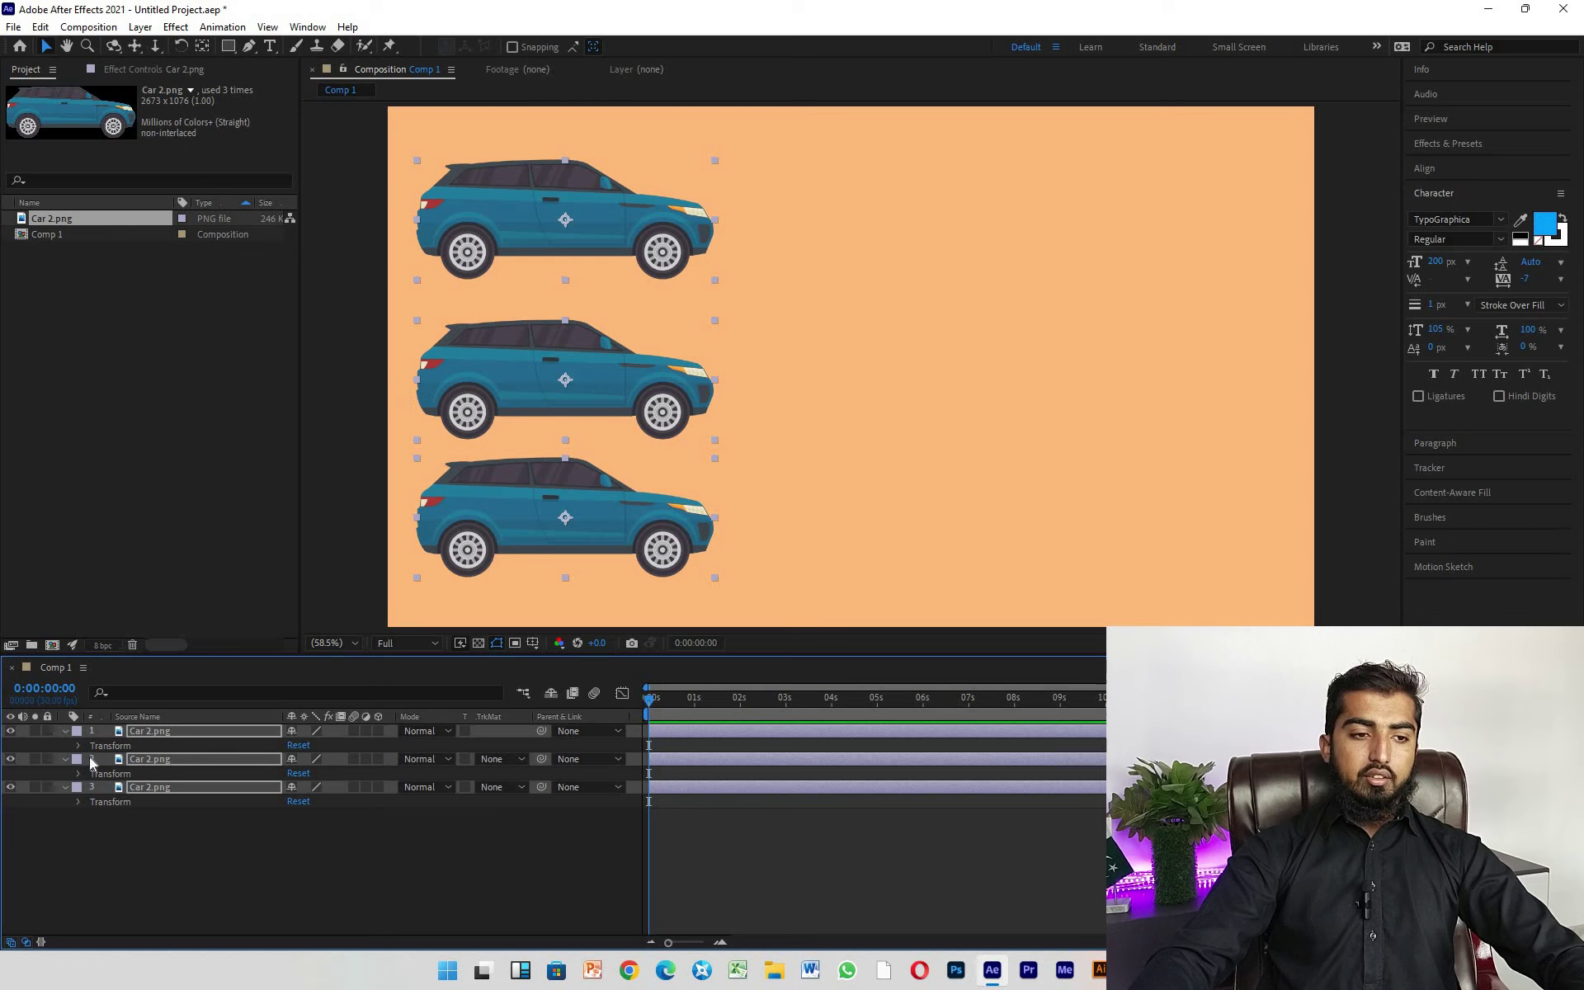
left_click(77, 745)
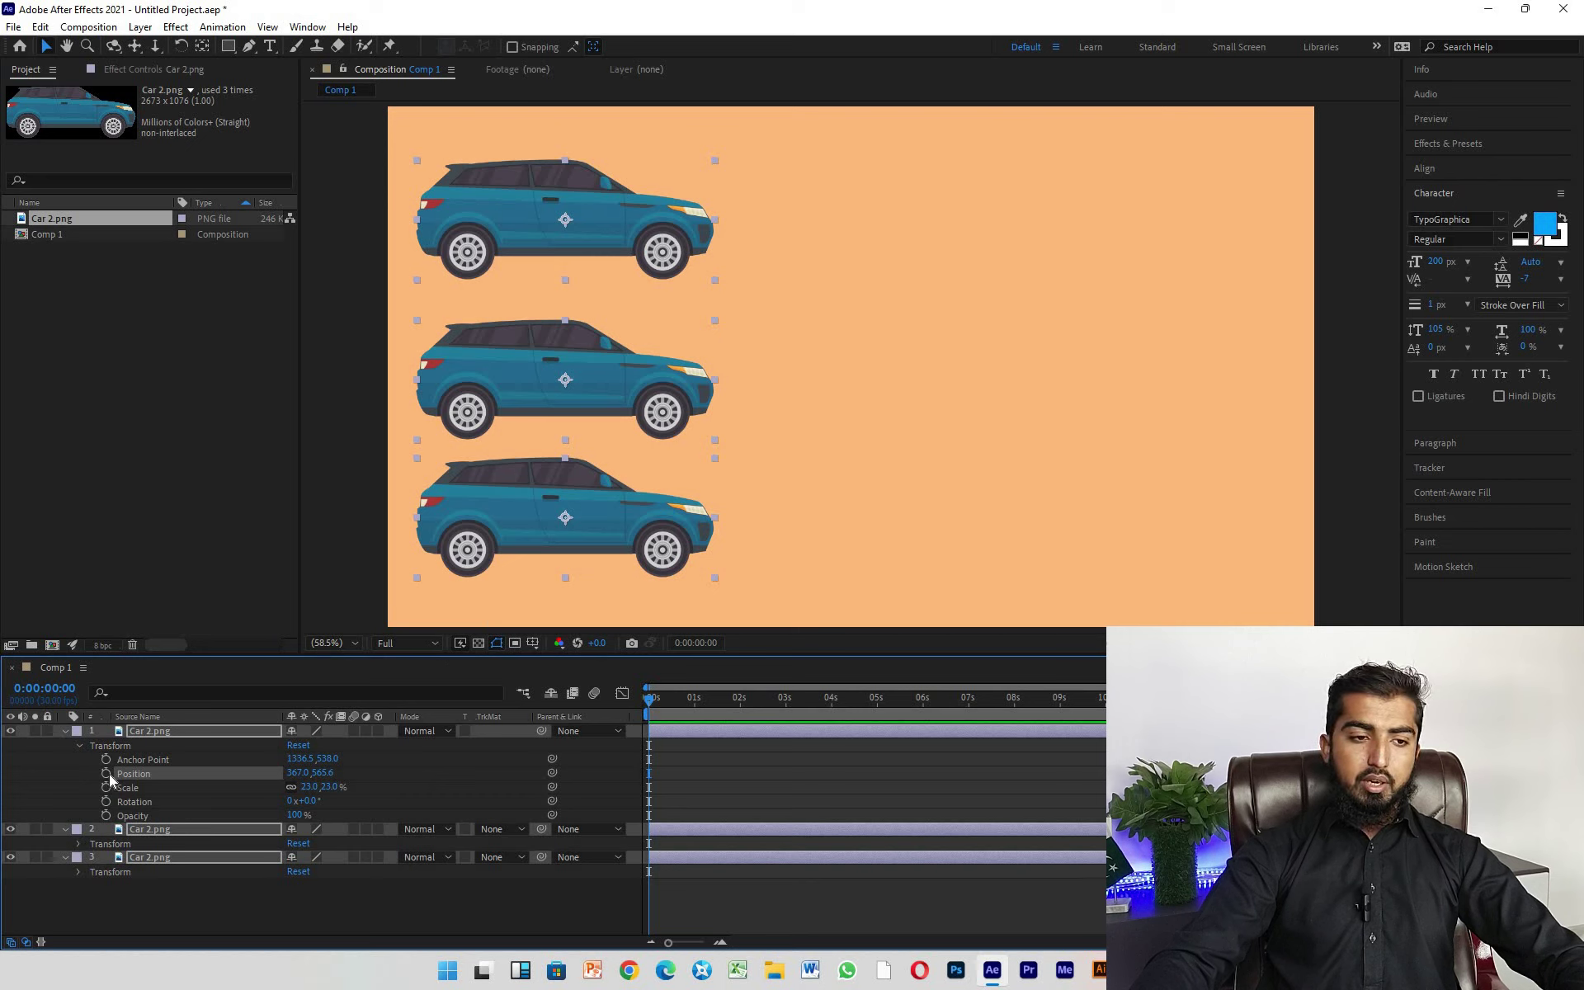
left_click(106, 774)
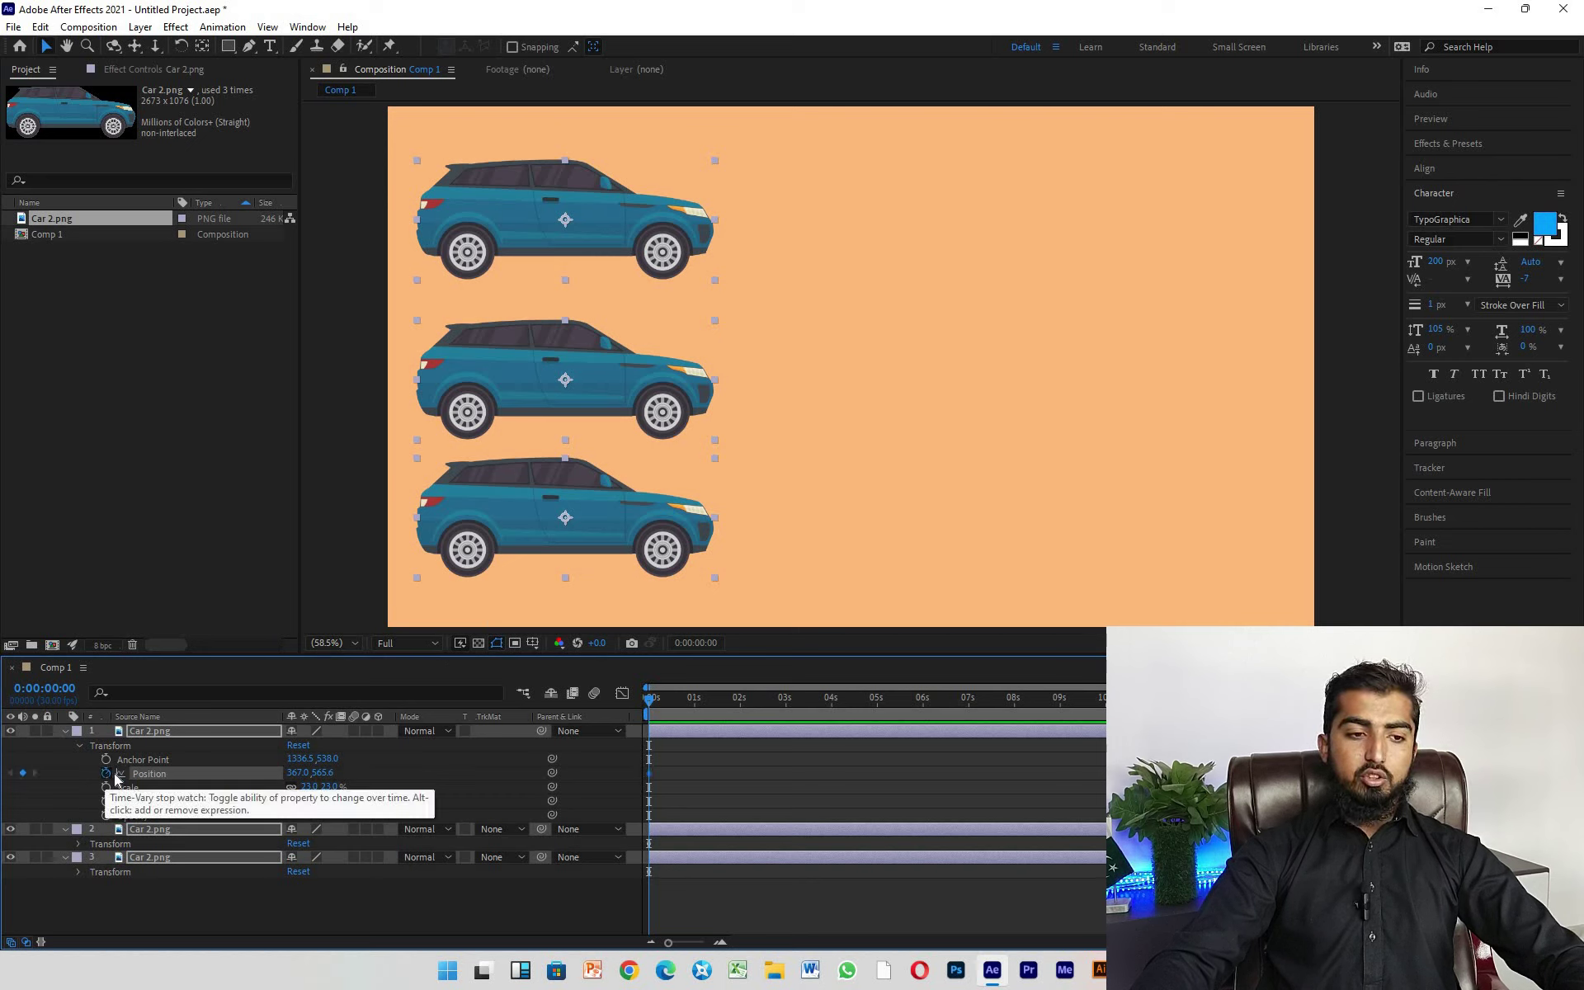
left_click_drag(651, 700, 1116, 700)
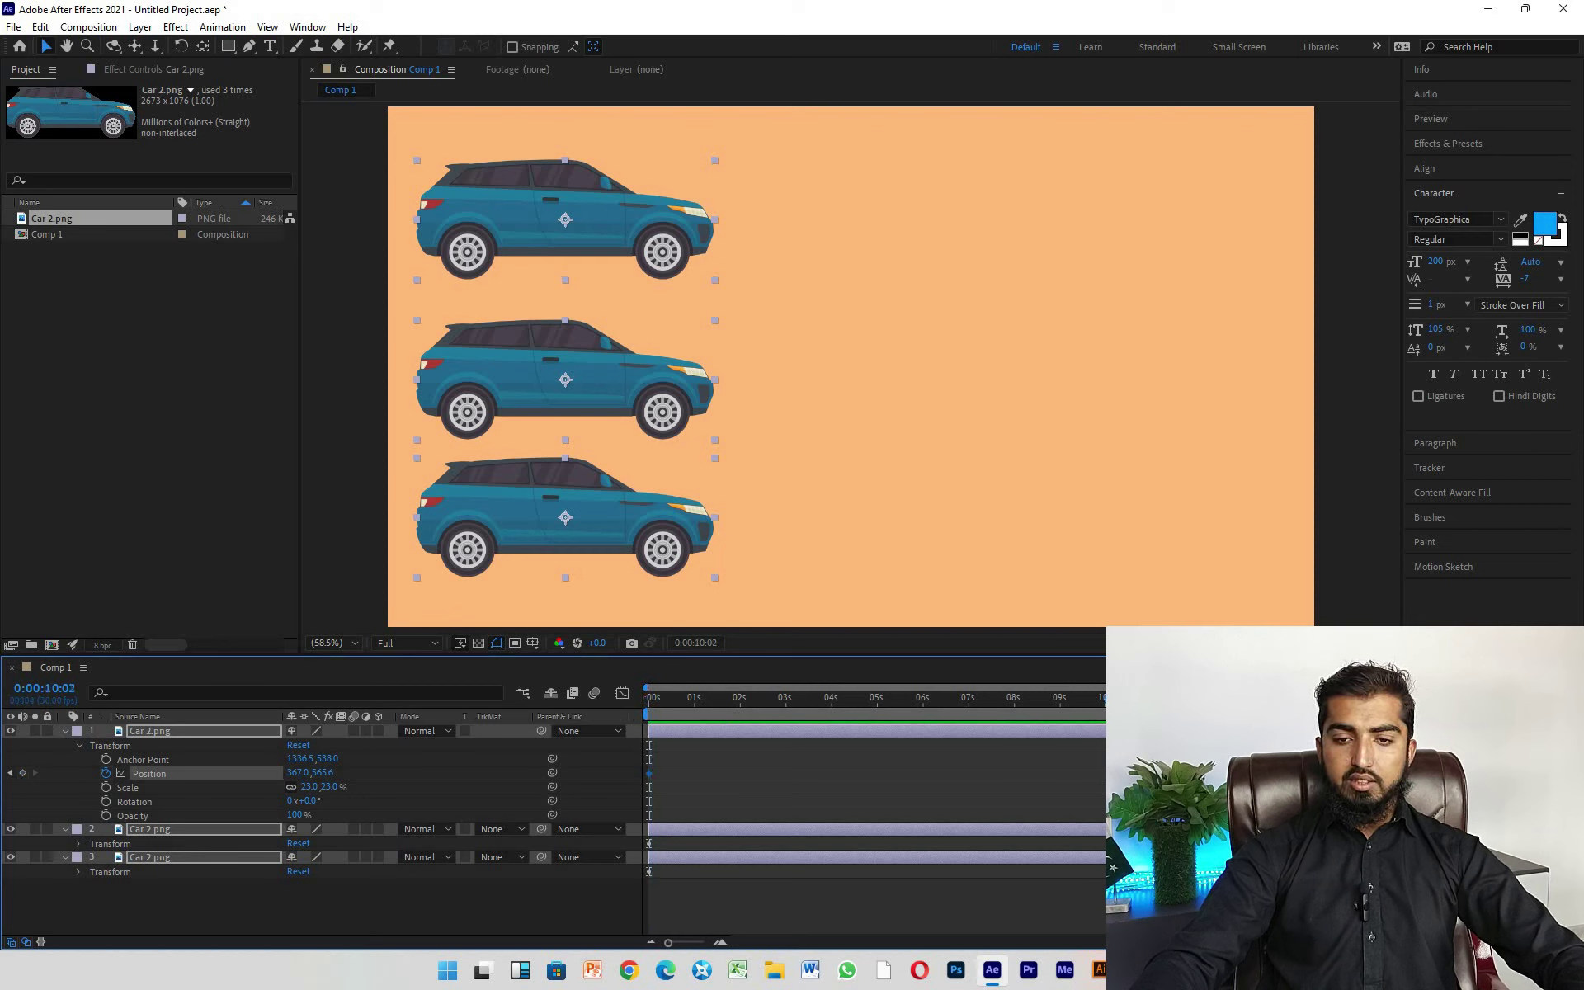
left_click_drag(518, 236, 1094, 245)
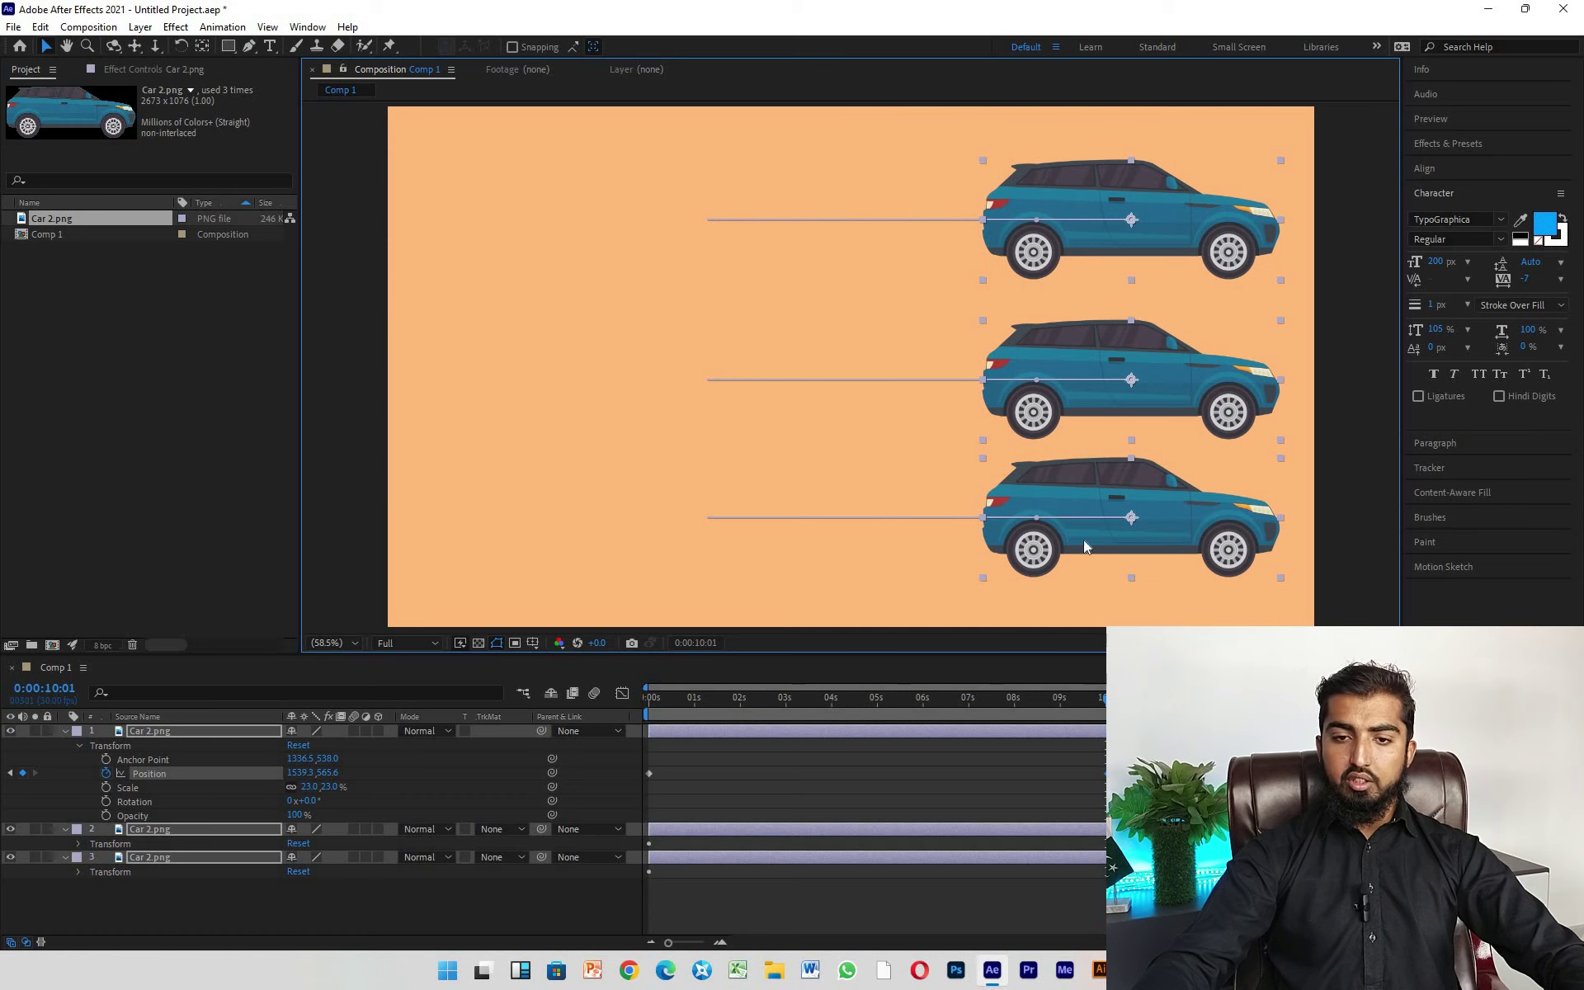
Play the three-car animation from the start to preview the movement.
left_click_drag(1103, 701, 602, 707)
key("space")
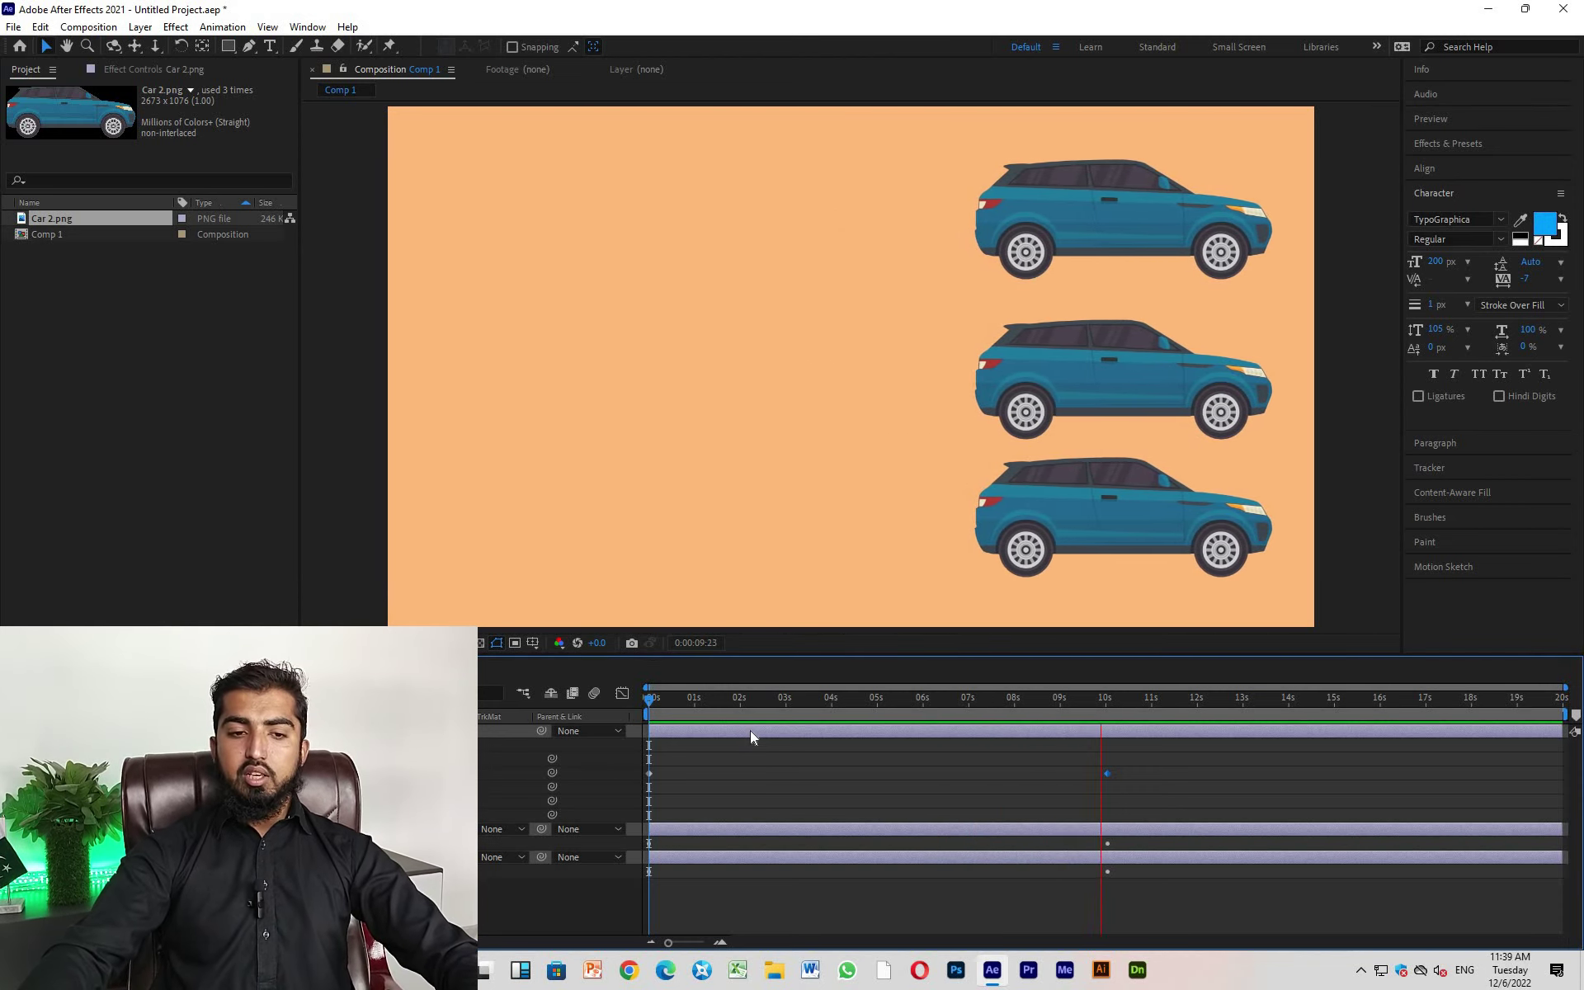
key("space")
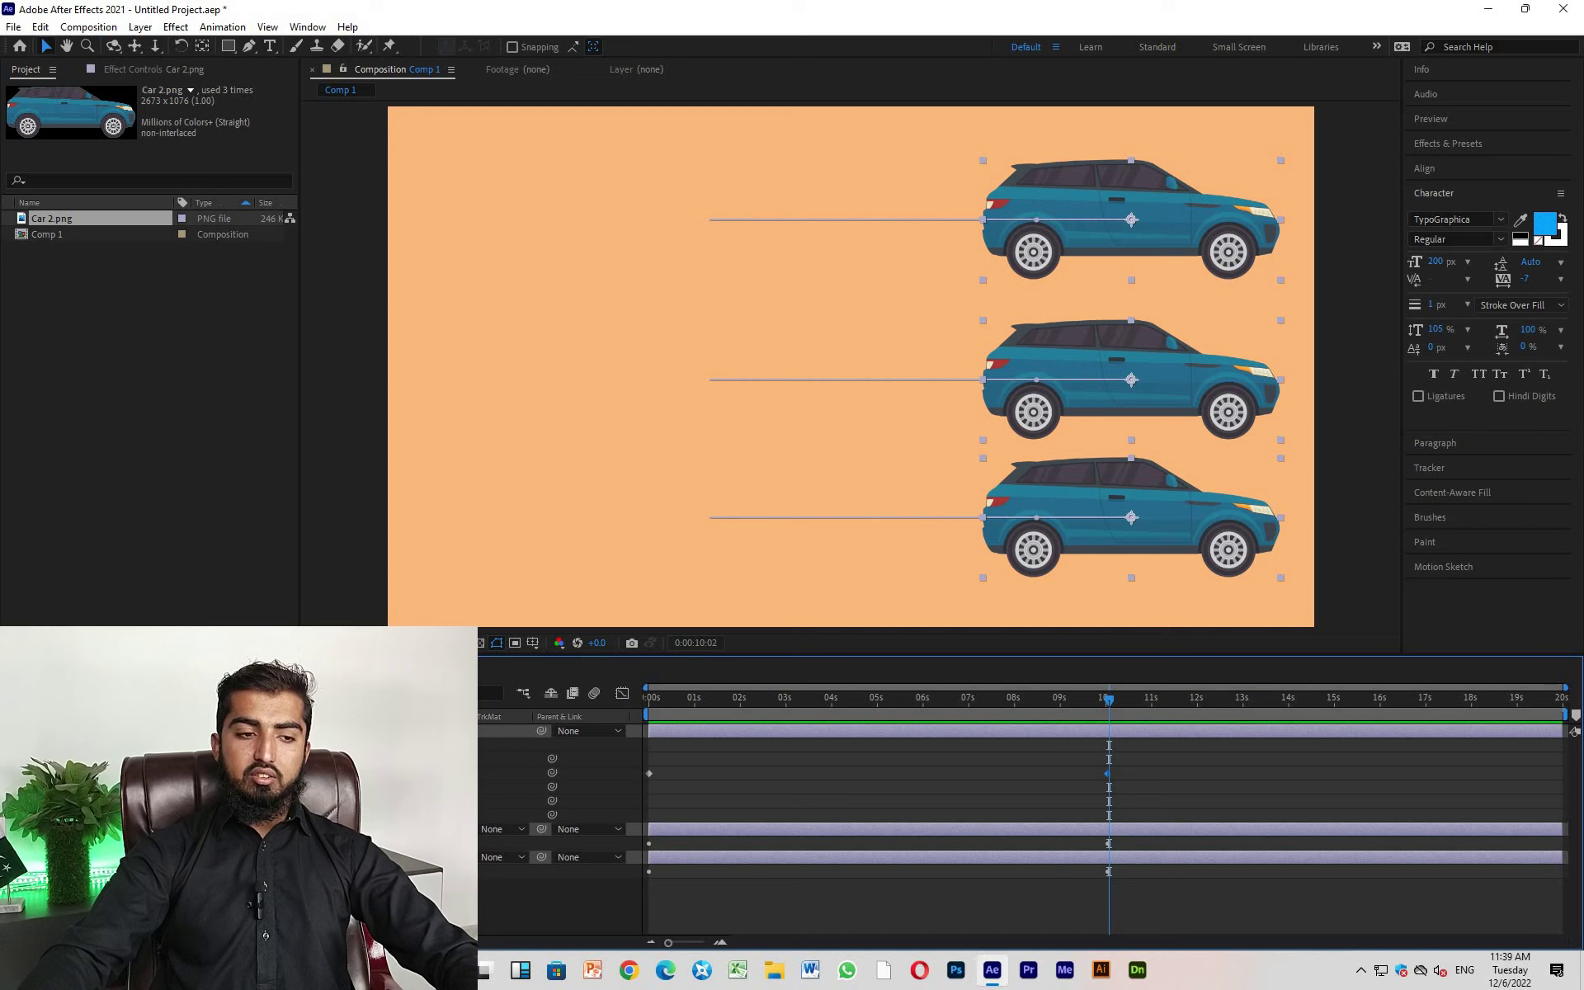
Expand the Transform properties of the other two car layers to reveal their Position keyframes.
left_click(50, 843)
scroll(1023, 825, "down", 1)
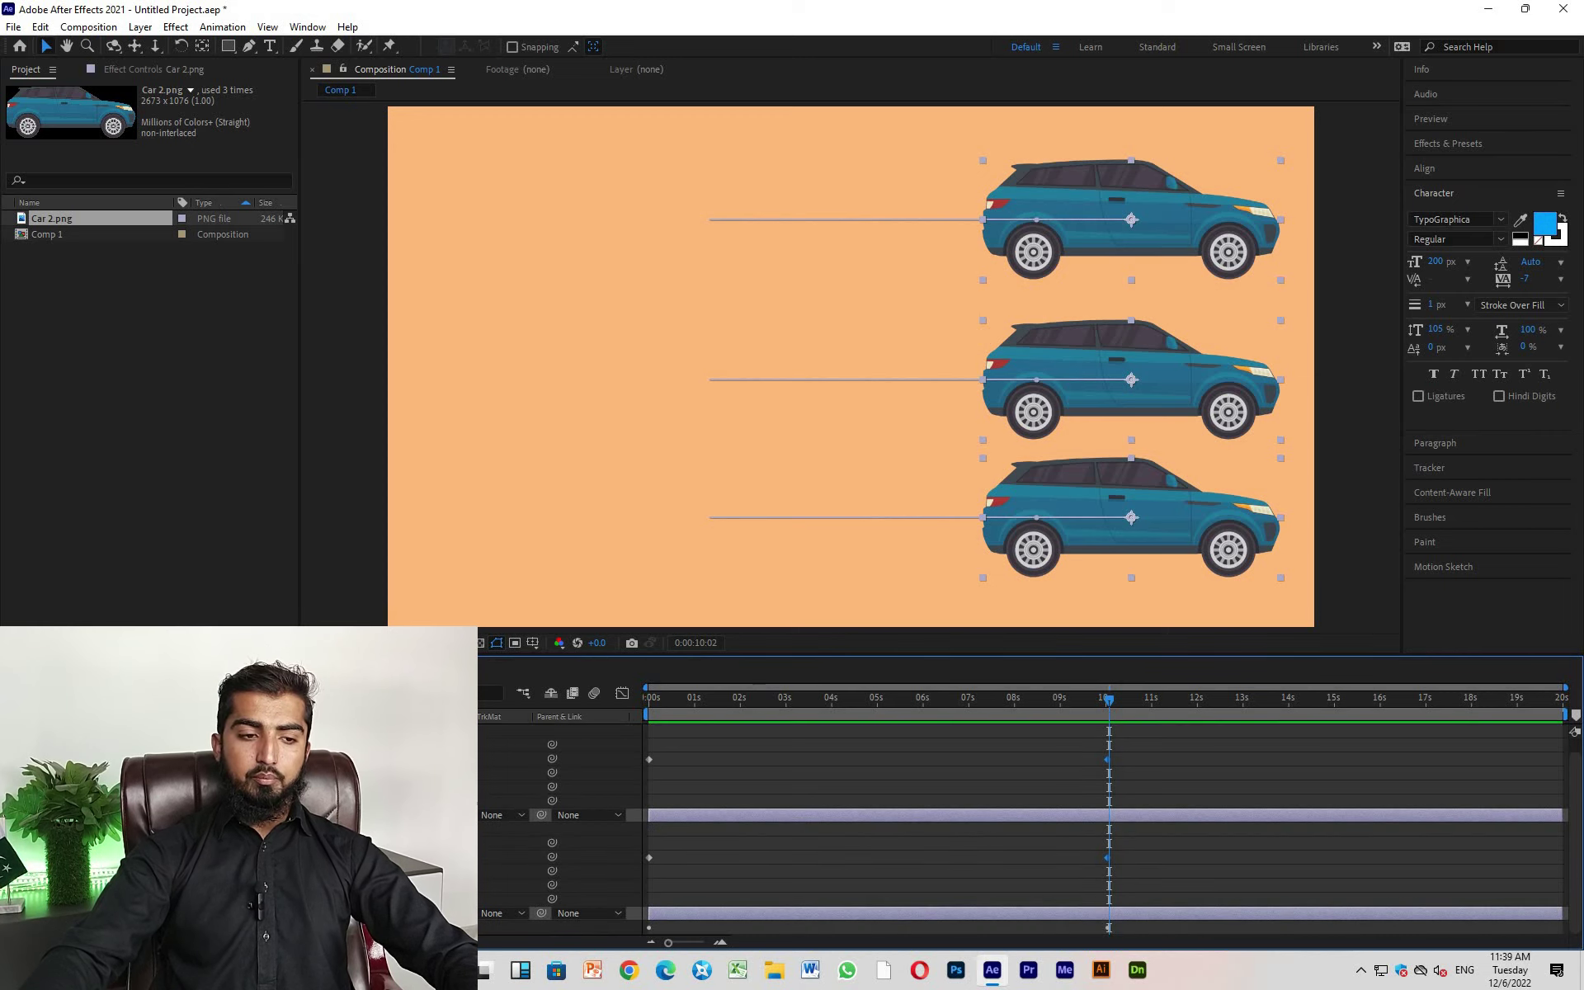
scroll(1023, 825, "up", 2)
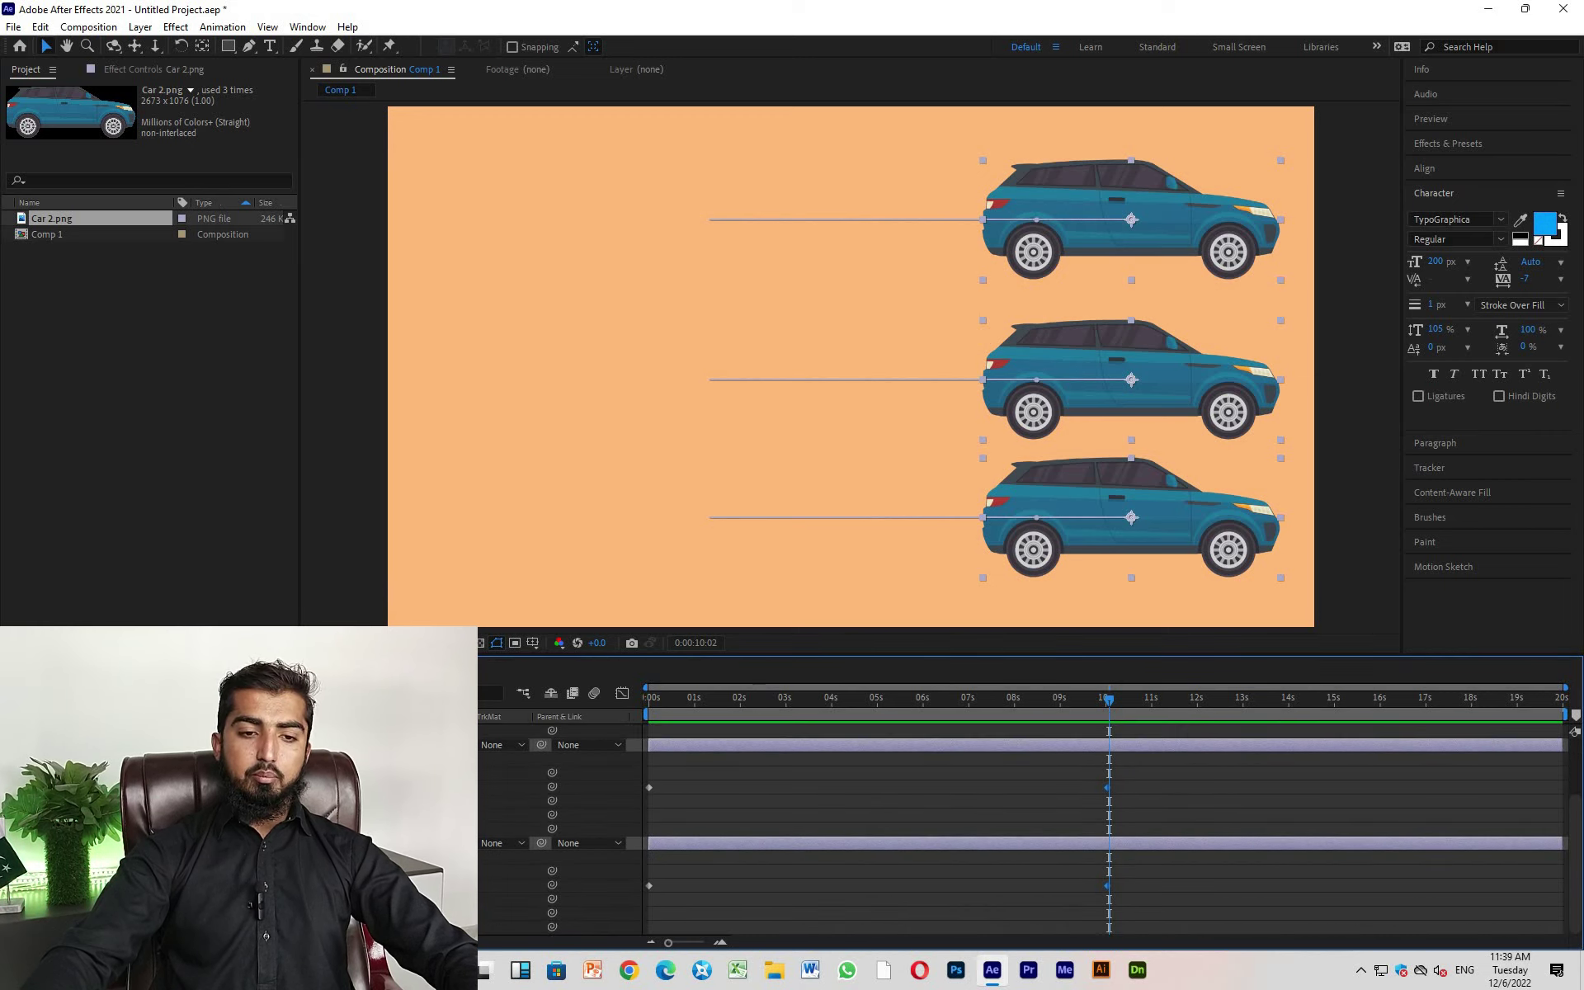
scroll(876, 895, "down", 1)
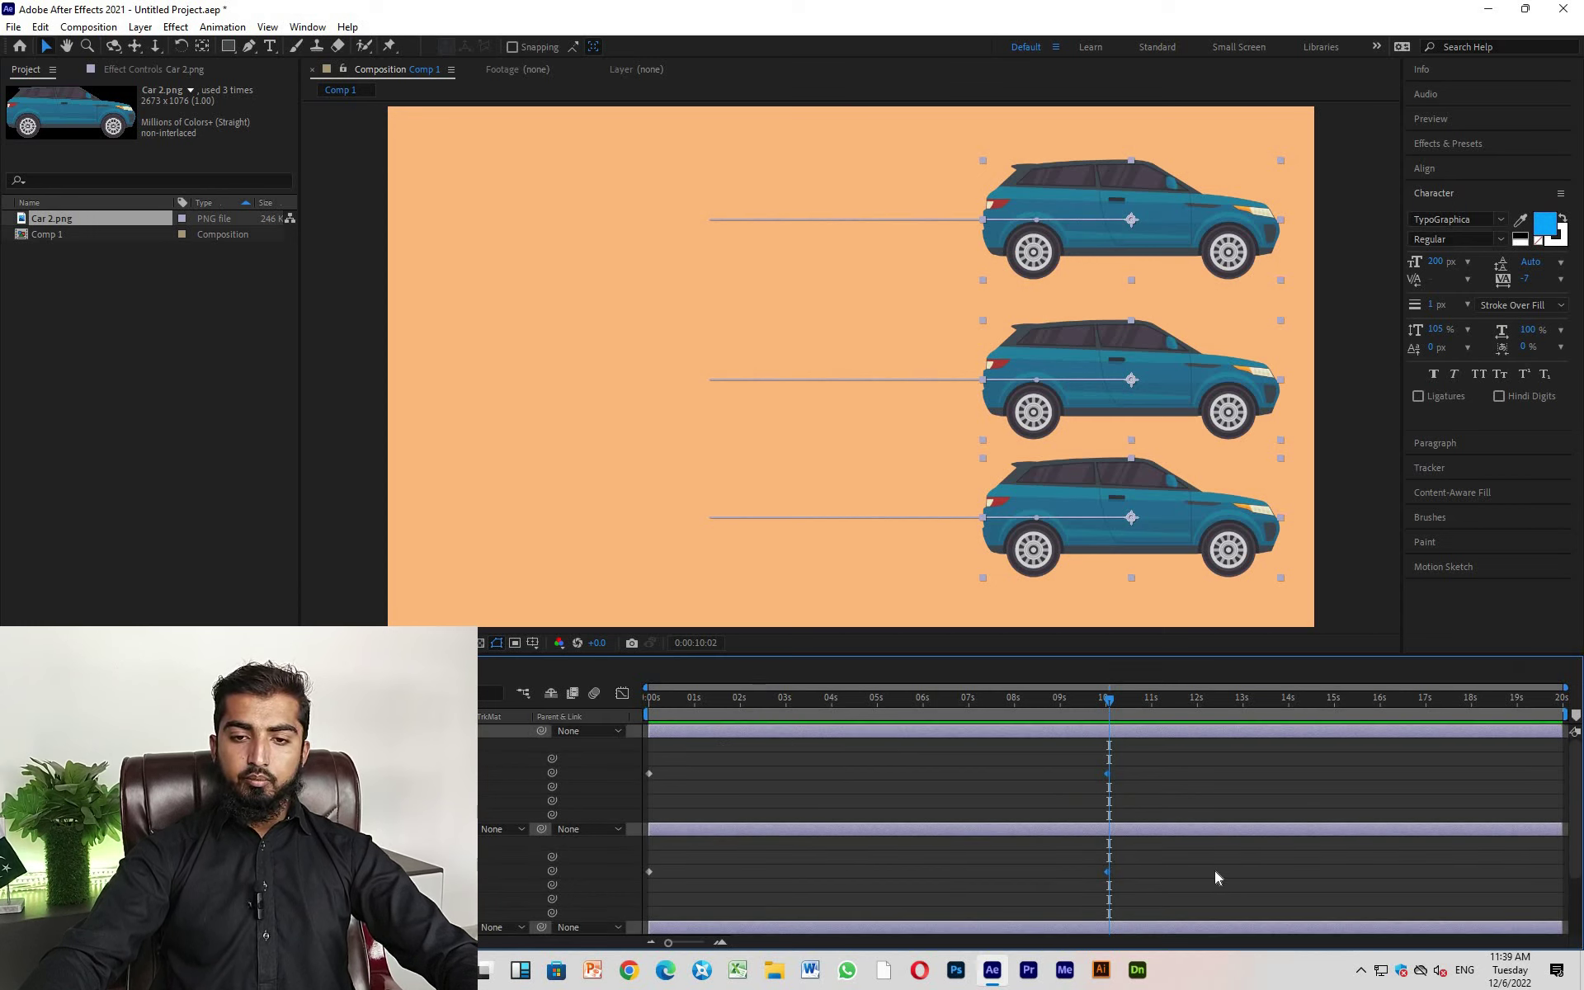
Apply Easy Ease to both Position keyframes of the middle car.
left_click(1170, 772)
left_click_drag(1132, 759, 643, 785)
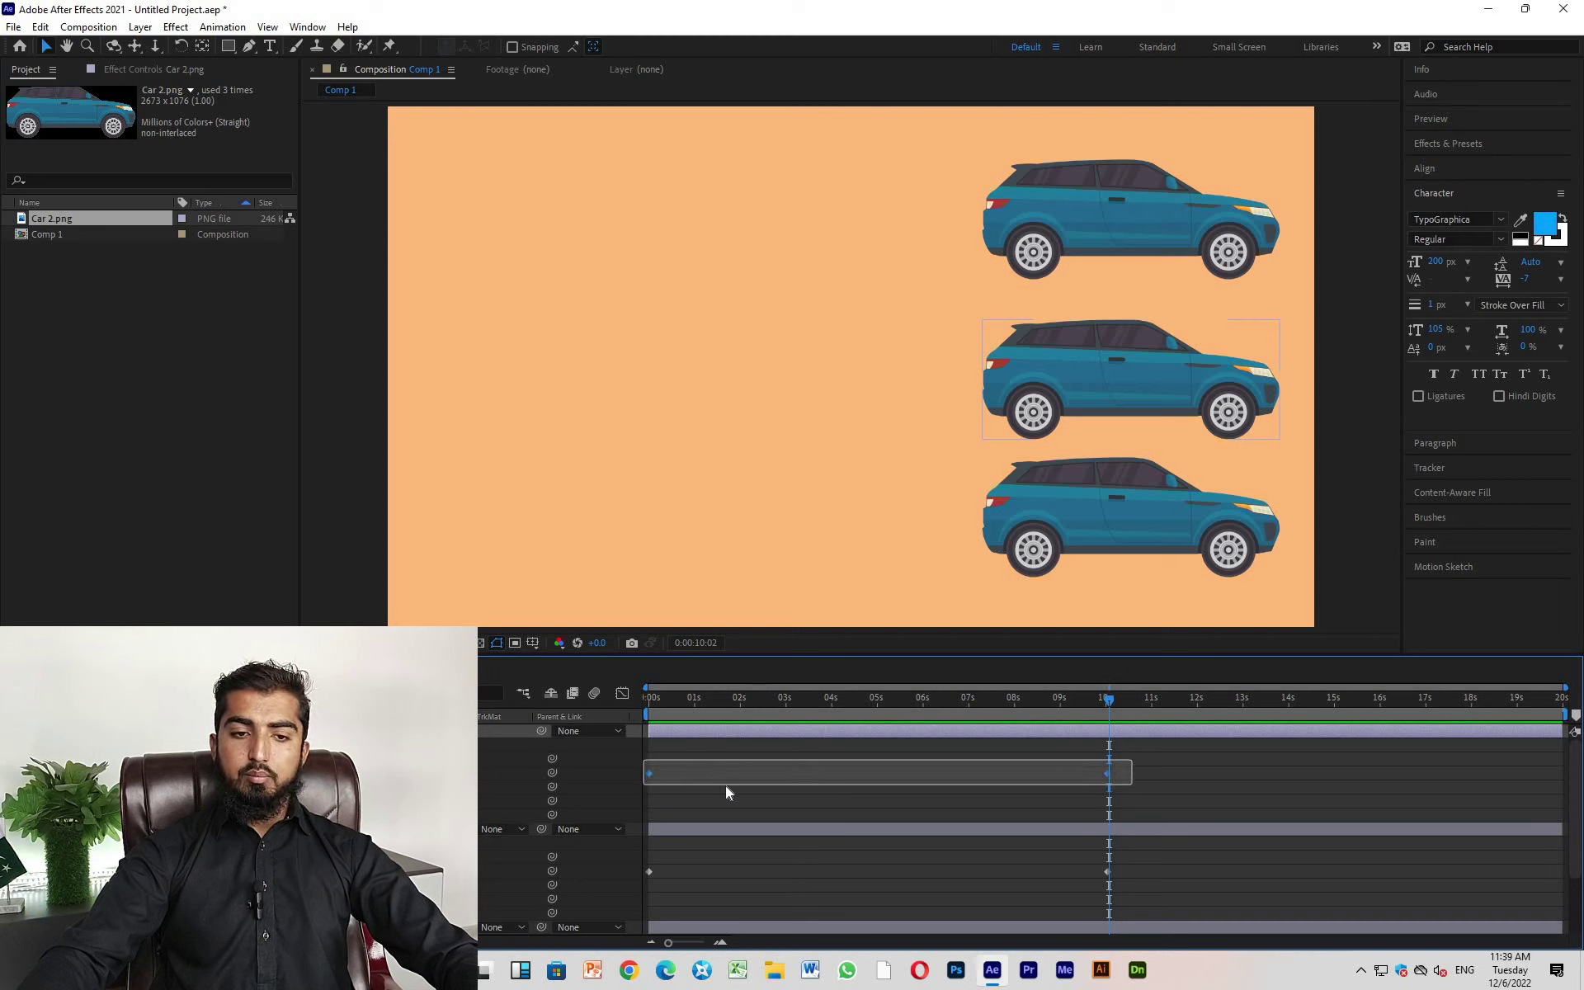
right_click(1109, 775)
mouse_move(1146, 767)
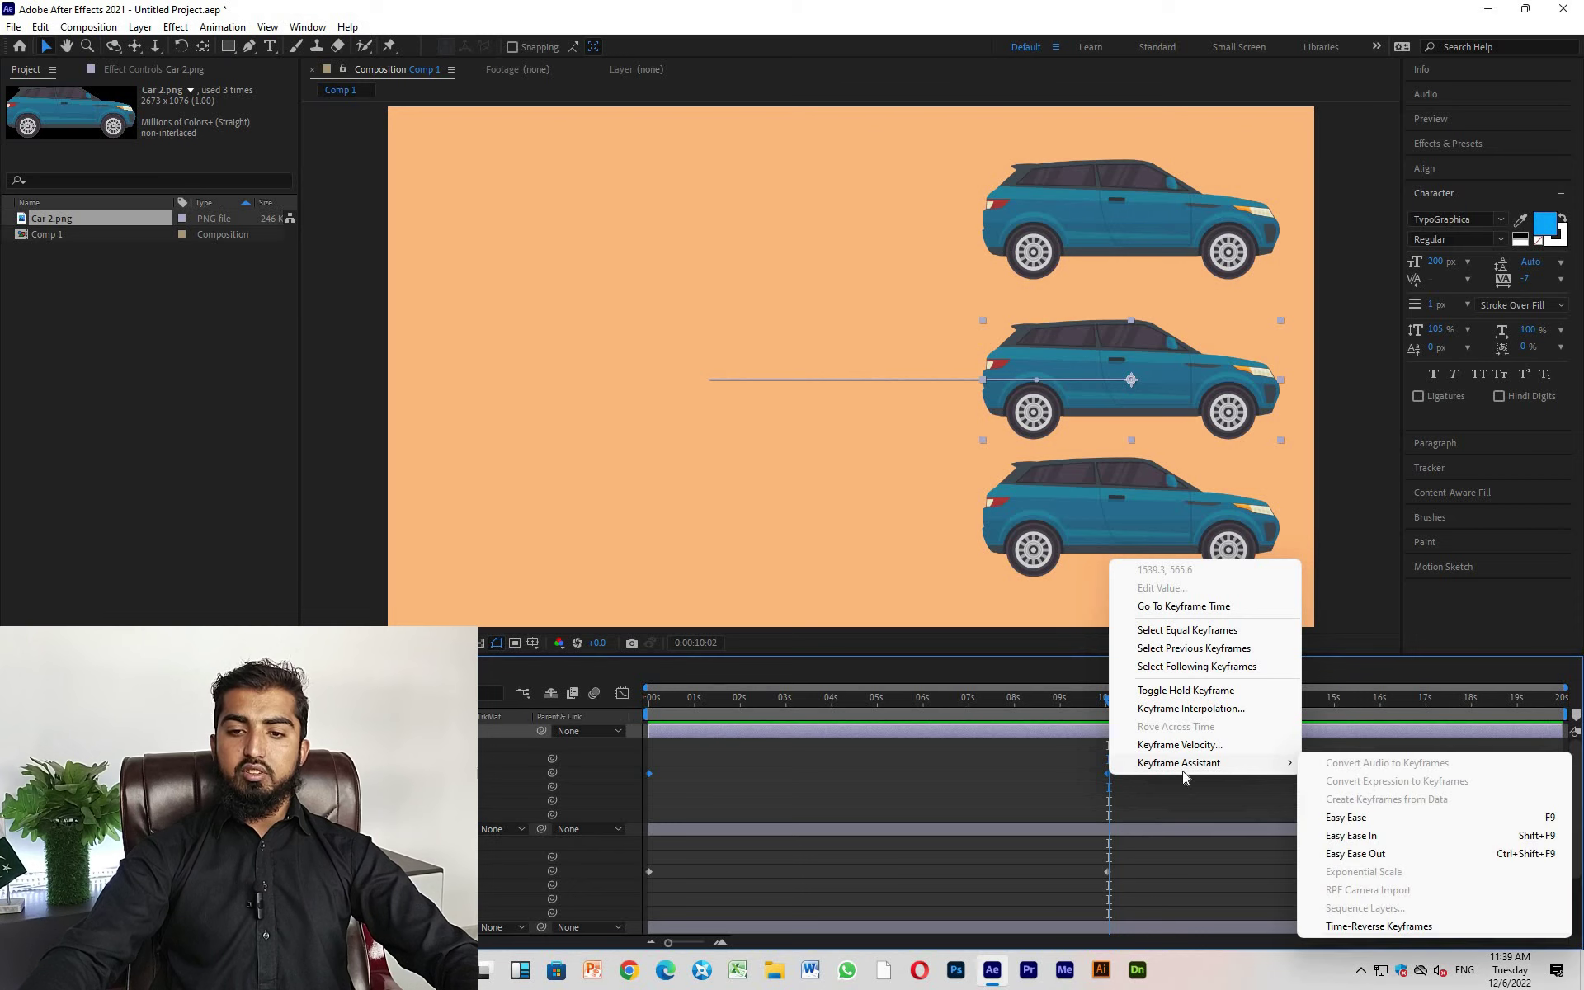
left_click(1339, 819)
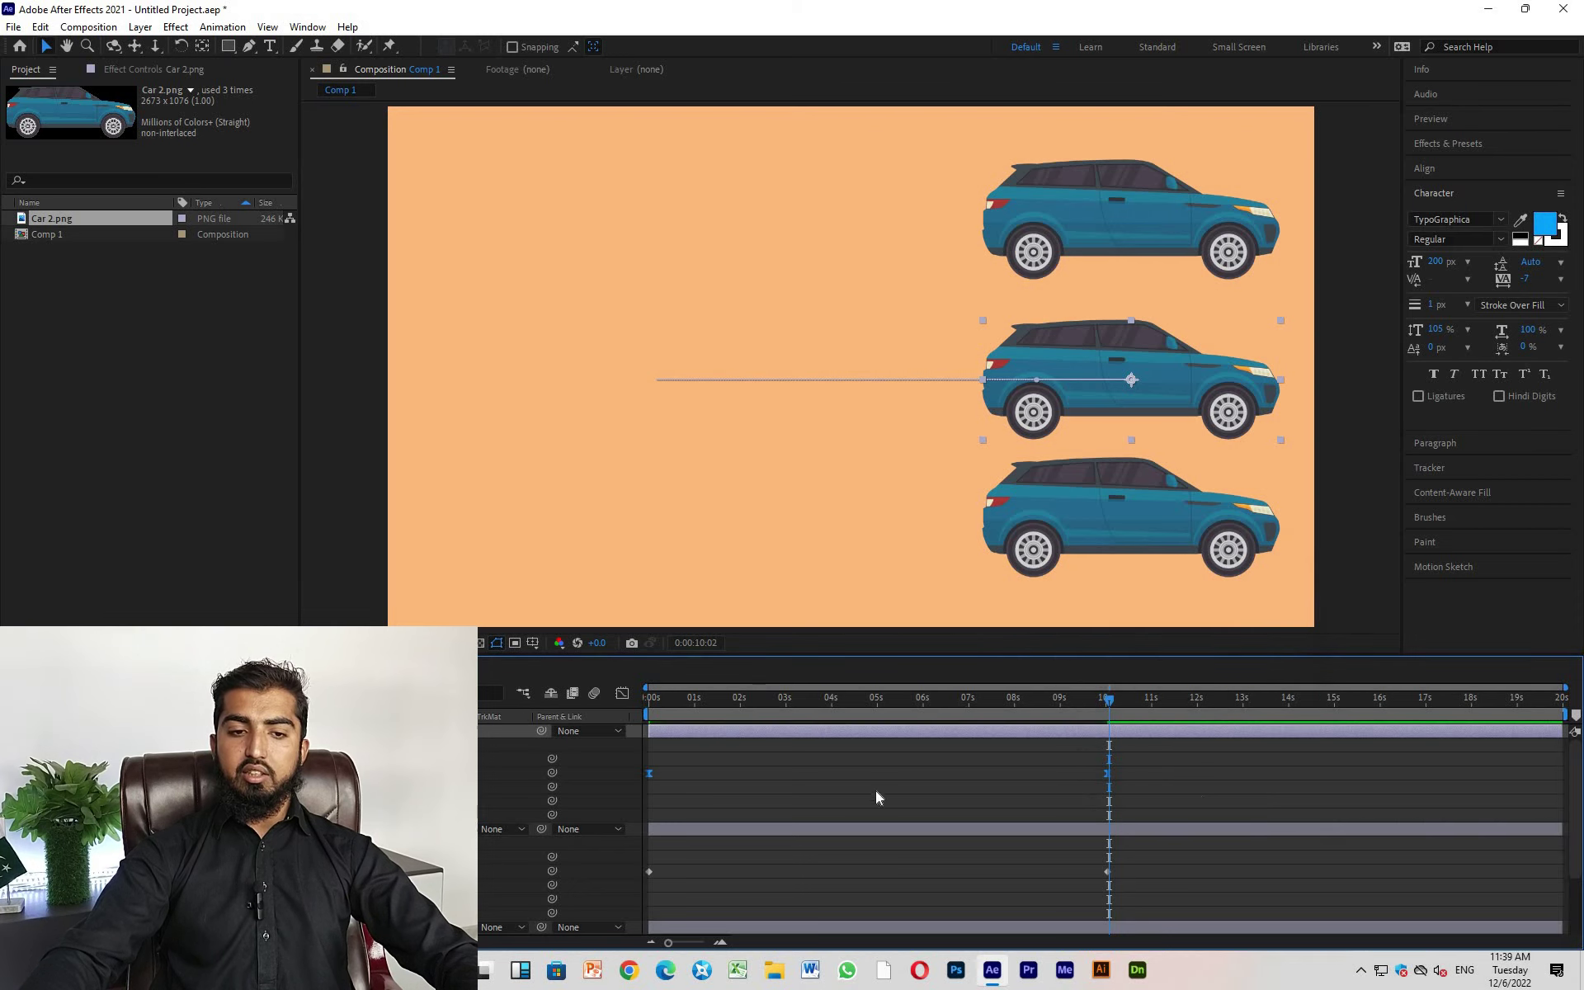
Apply Easy Ease In to the top car's Position keyframe at about 10 seconds.
left_click(1106, 871)
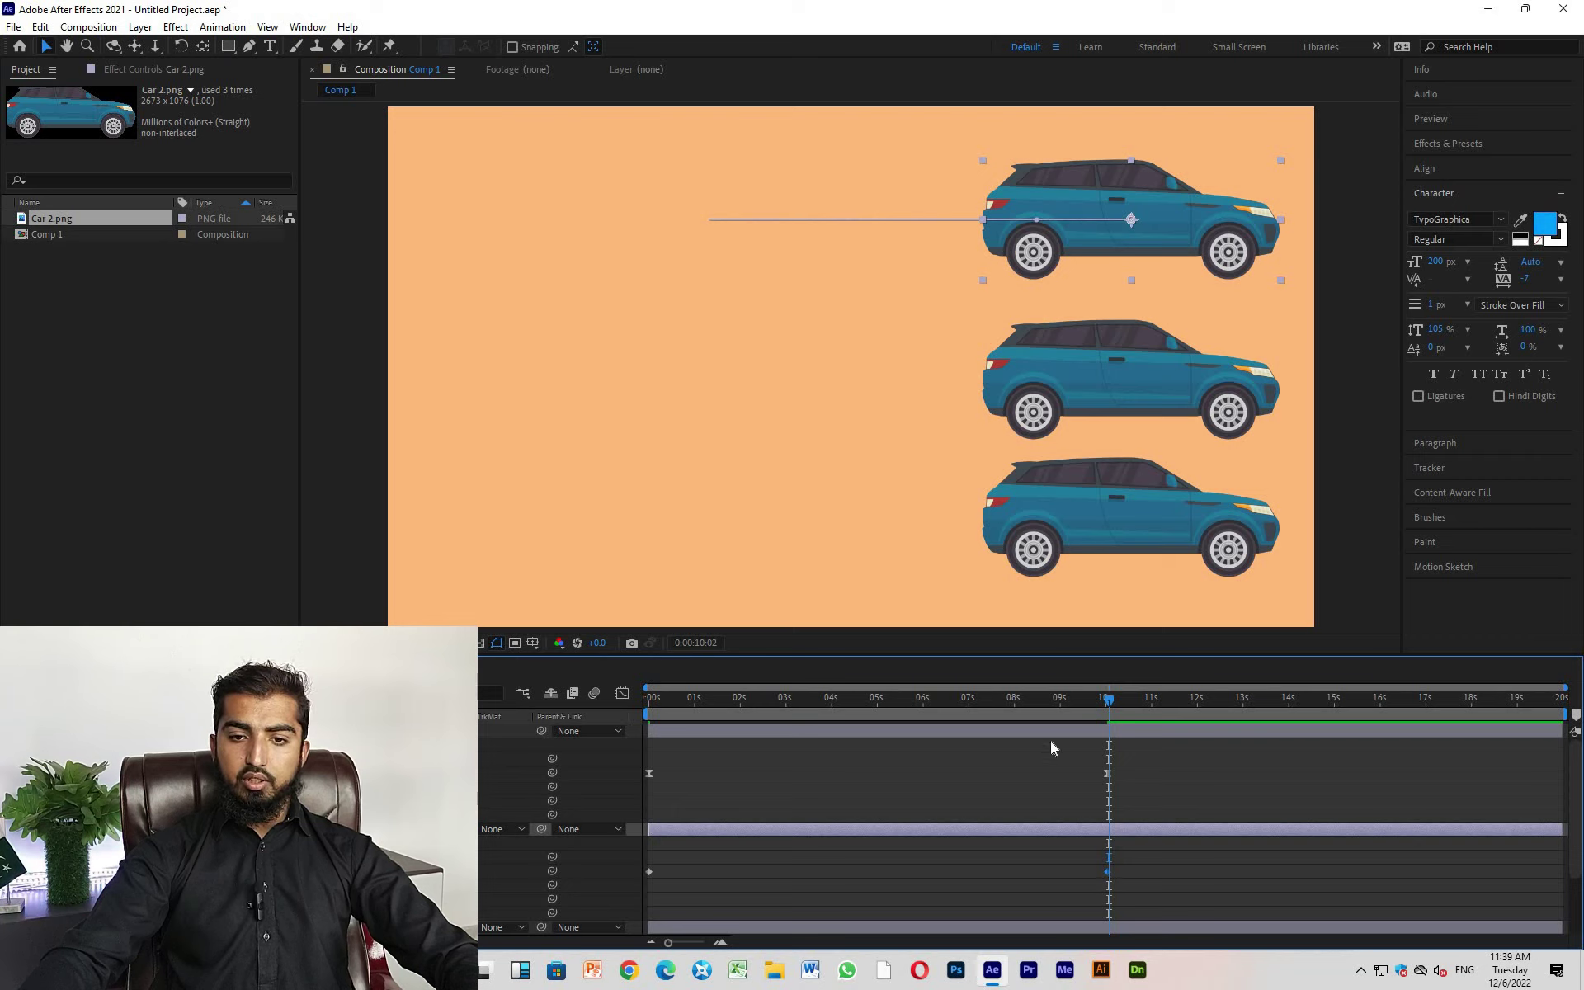
right_click(1108, 872)
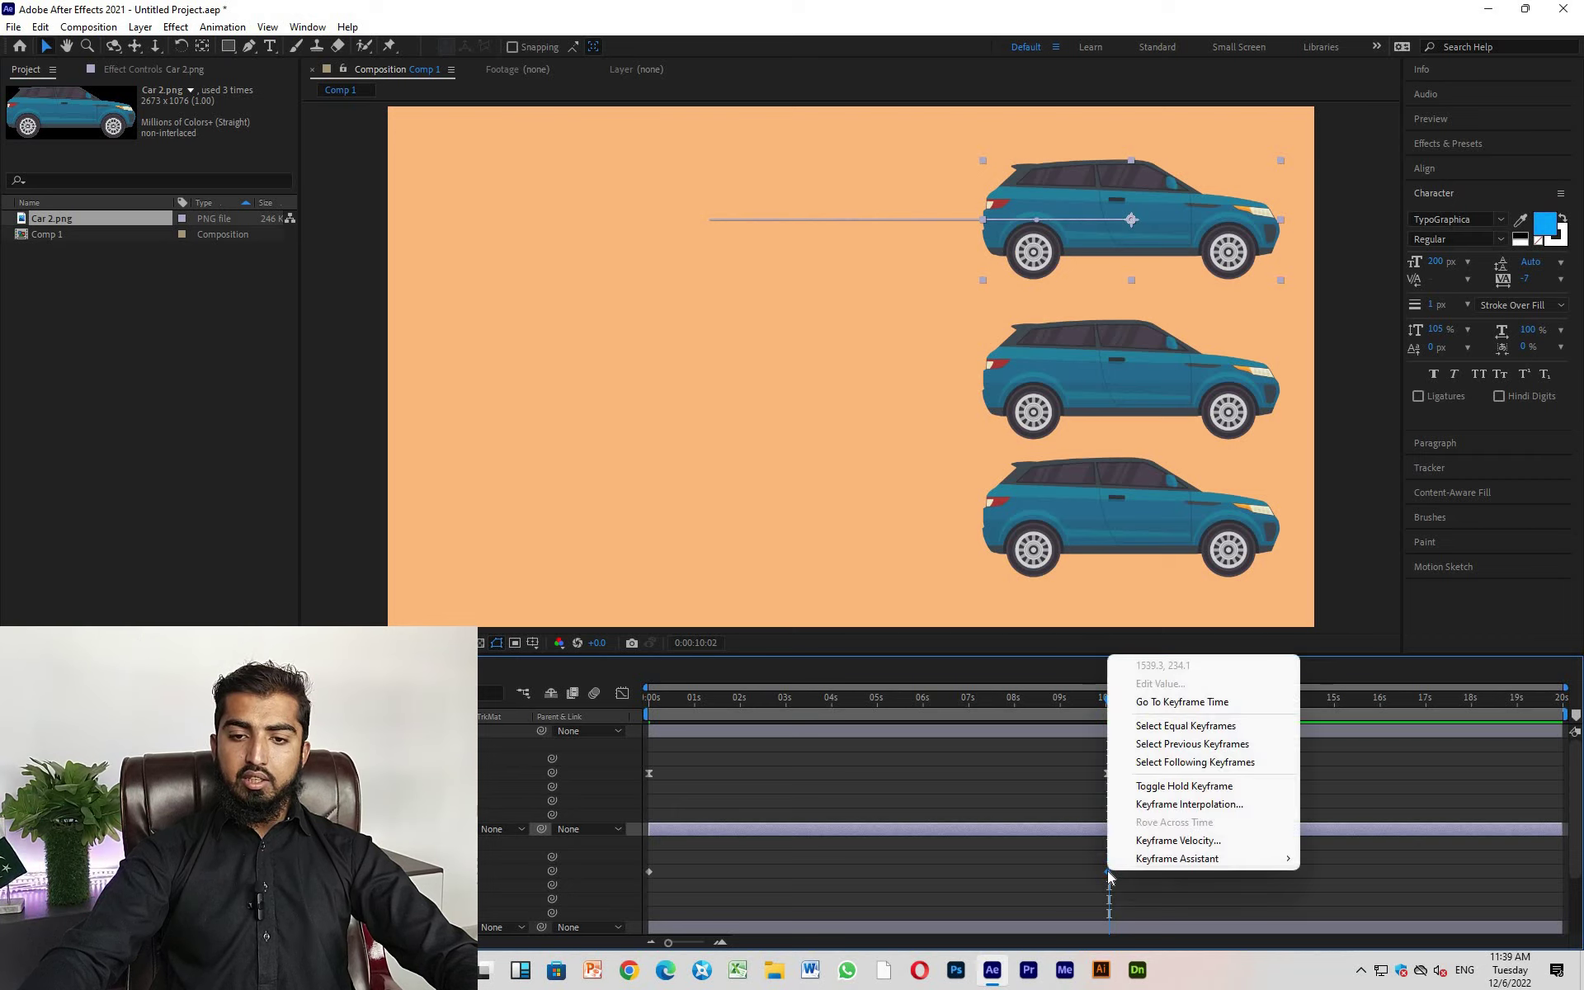
mouse_move(1186, 866)
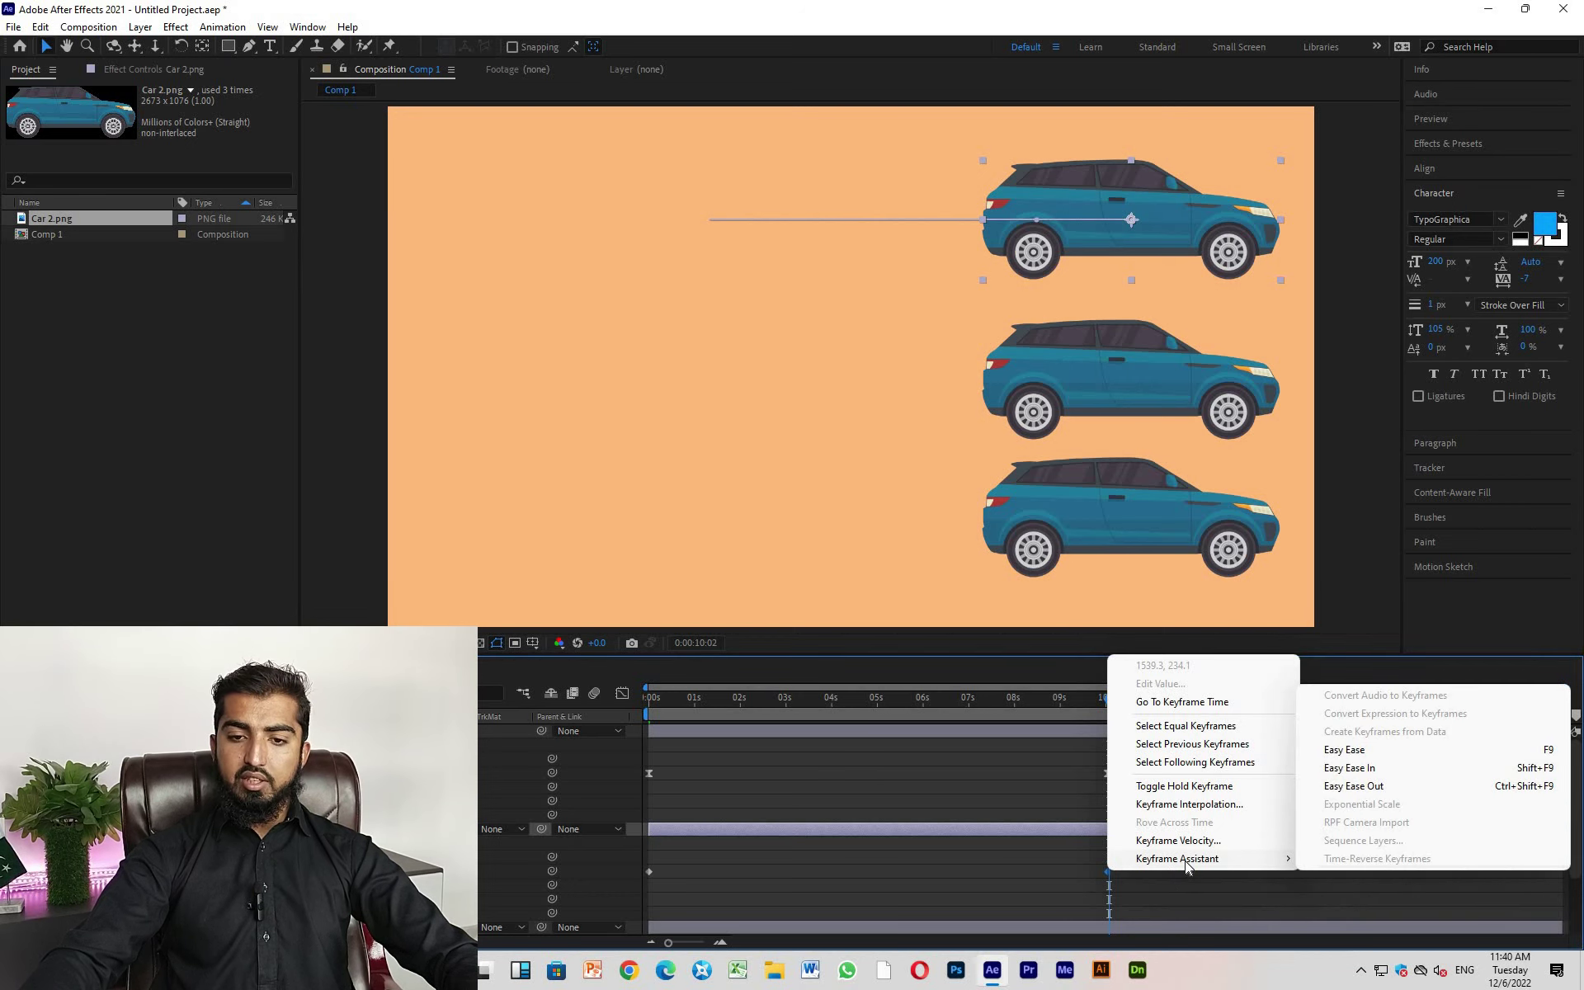
left_click(1360, 769)
Apply Easy Ease Out to the bottom car's first Position keyframe at 0 seconds.
scroll(967, 785, "up", 1)
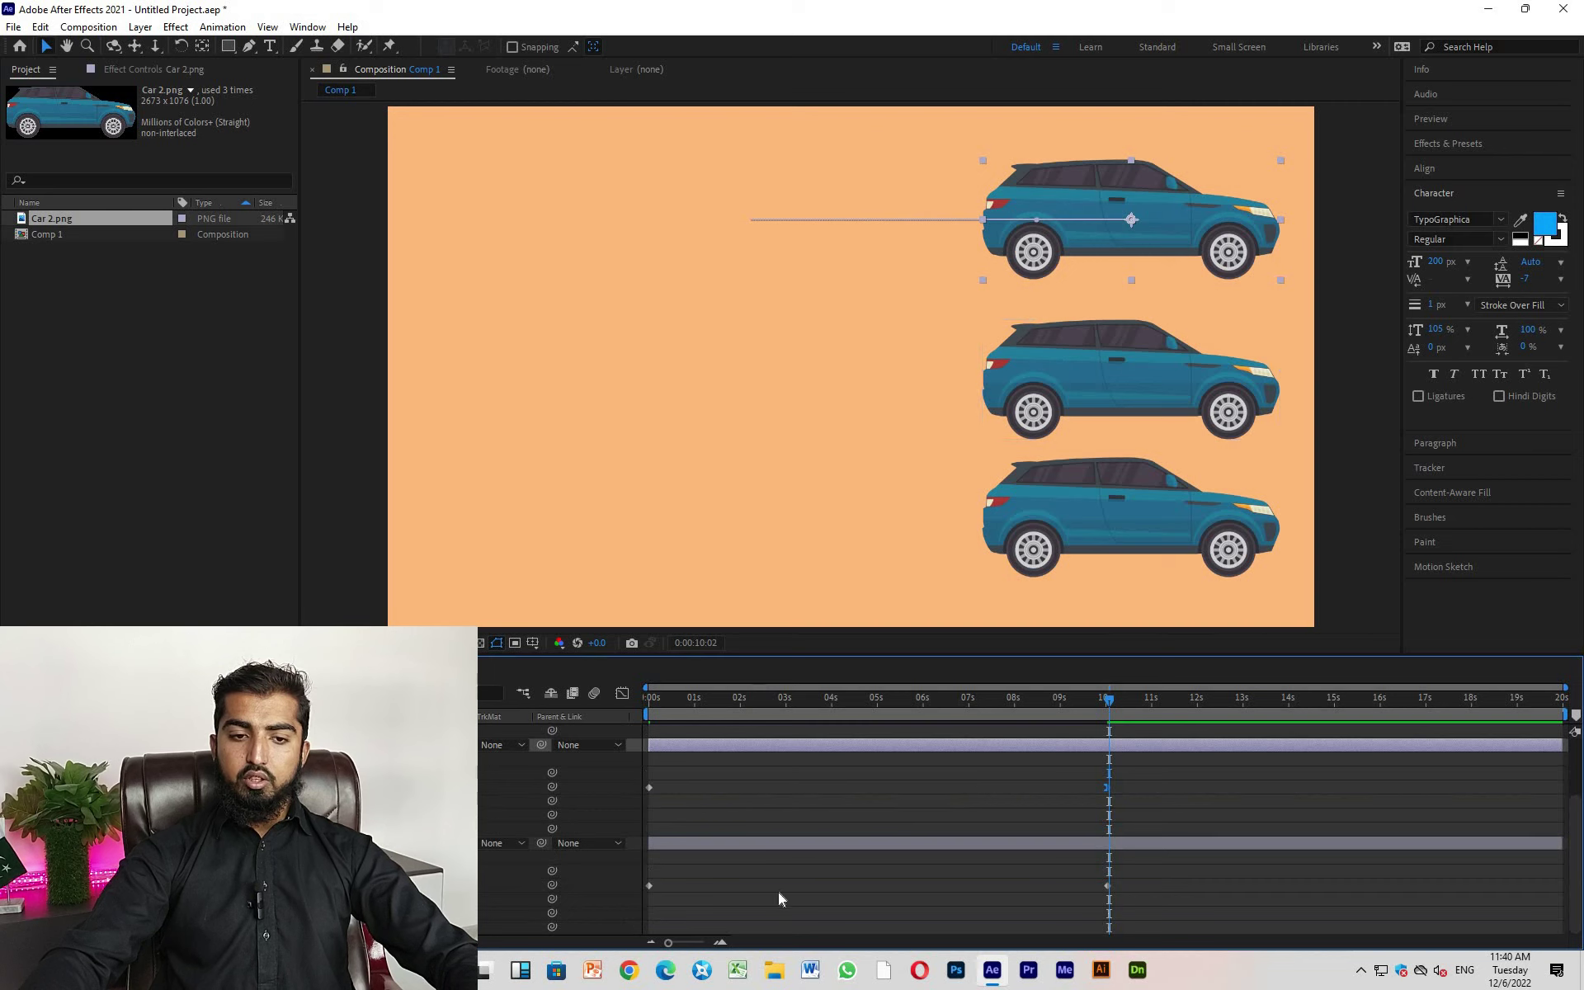
left_click_drag(672, 876, 645, 889)
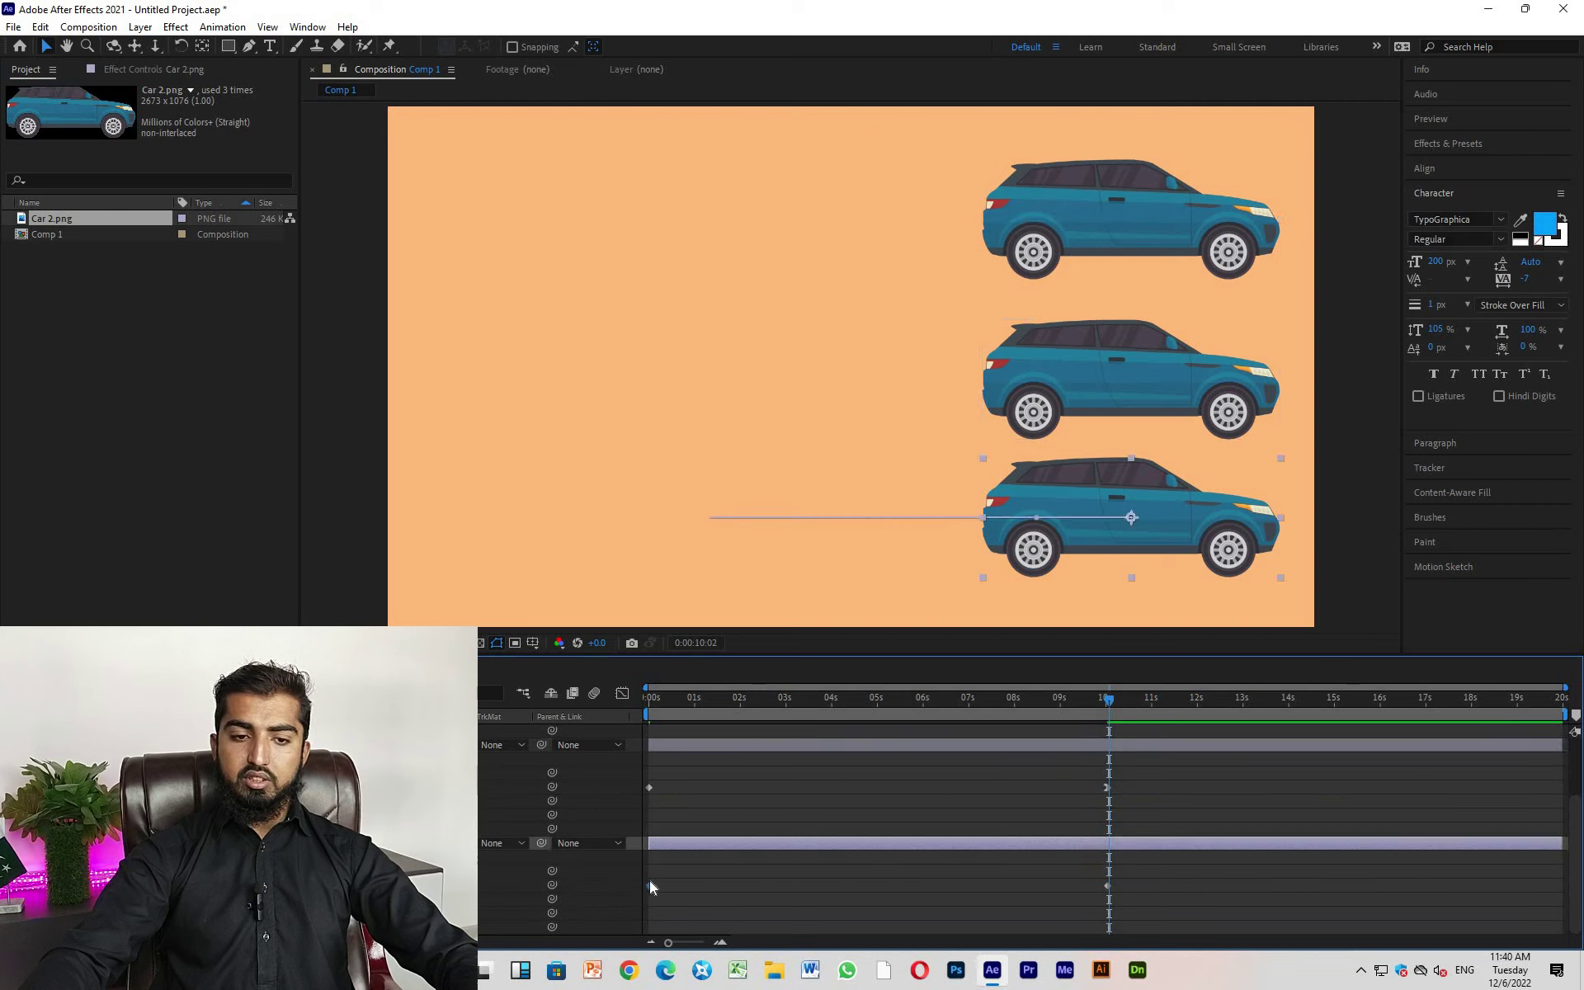
right_click(650, 886)
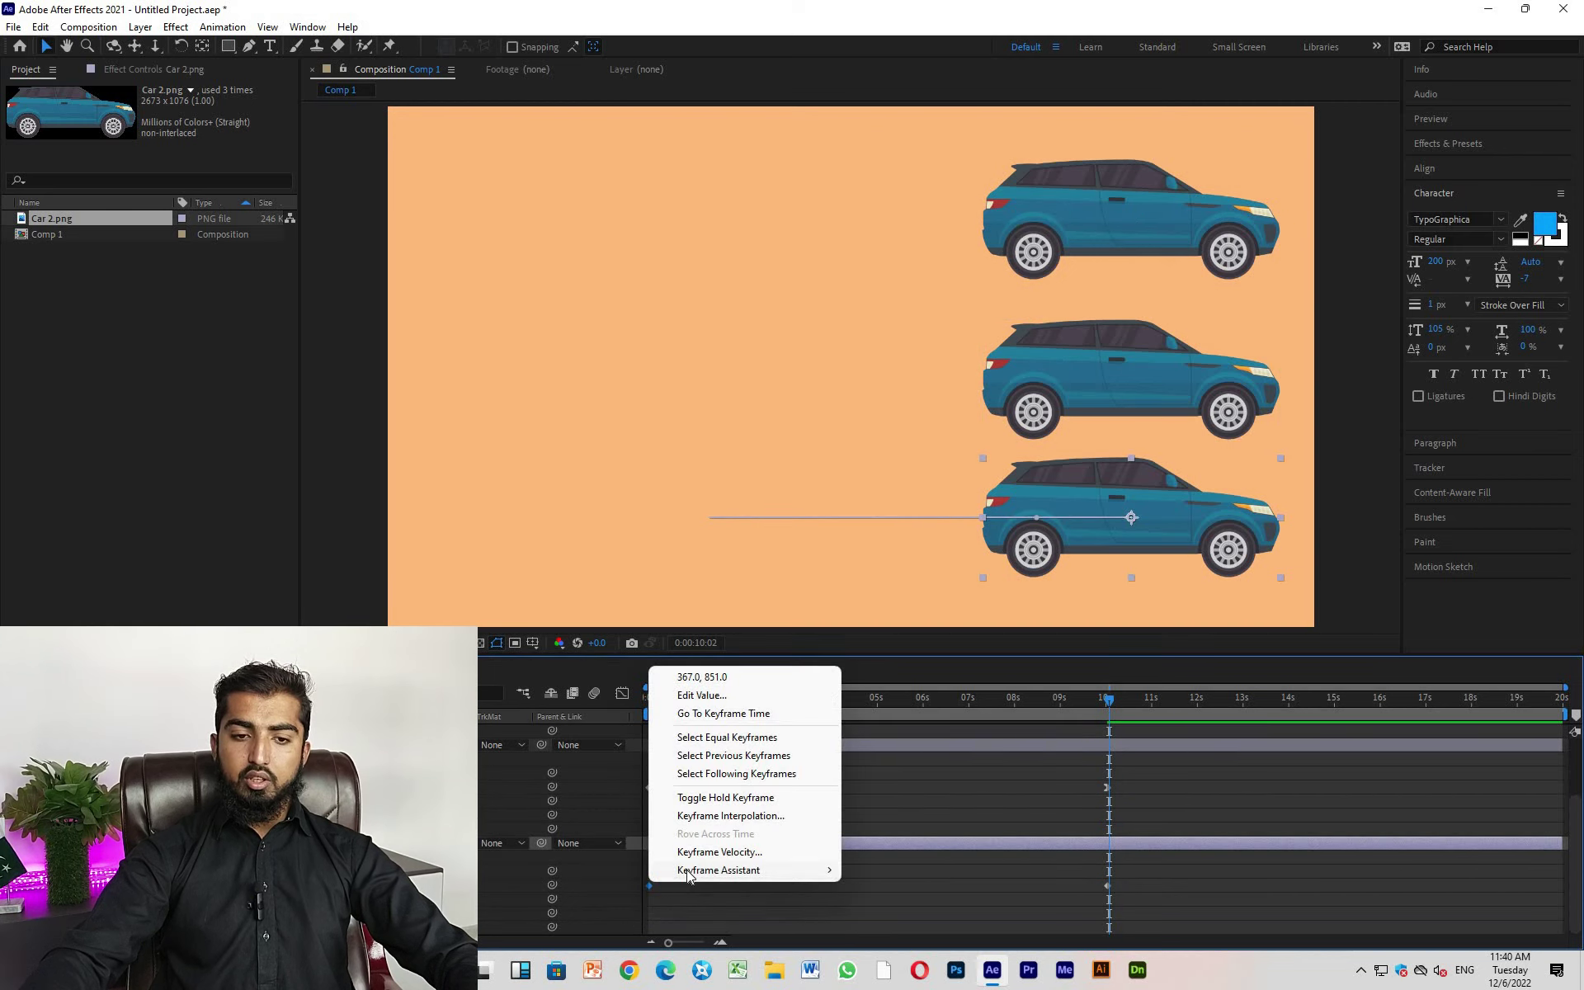
mouse_move(689, 876)
left_click(930, 799)
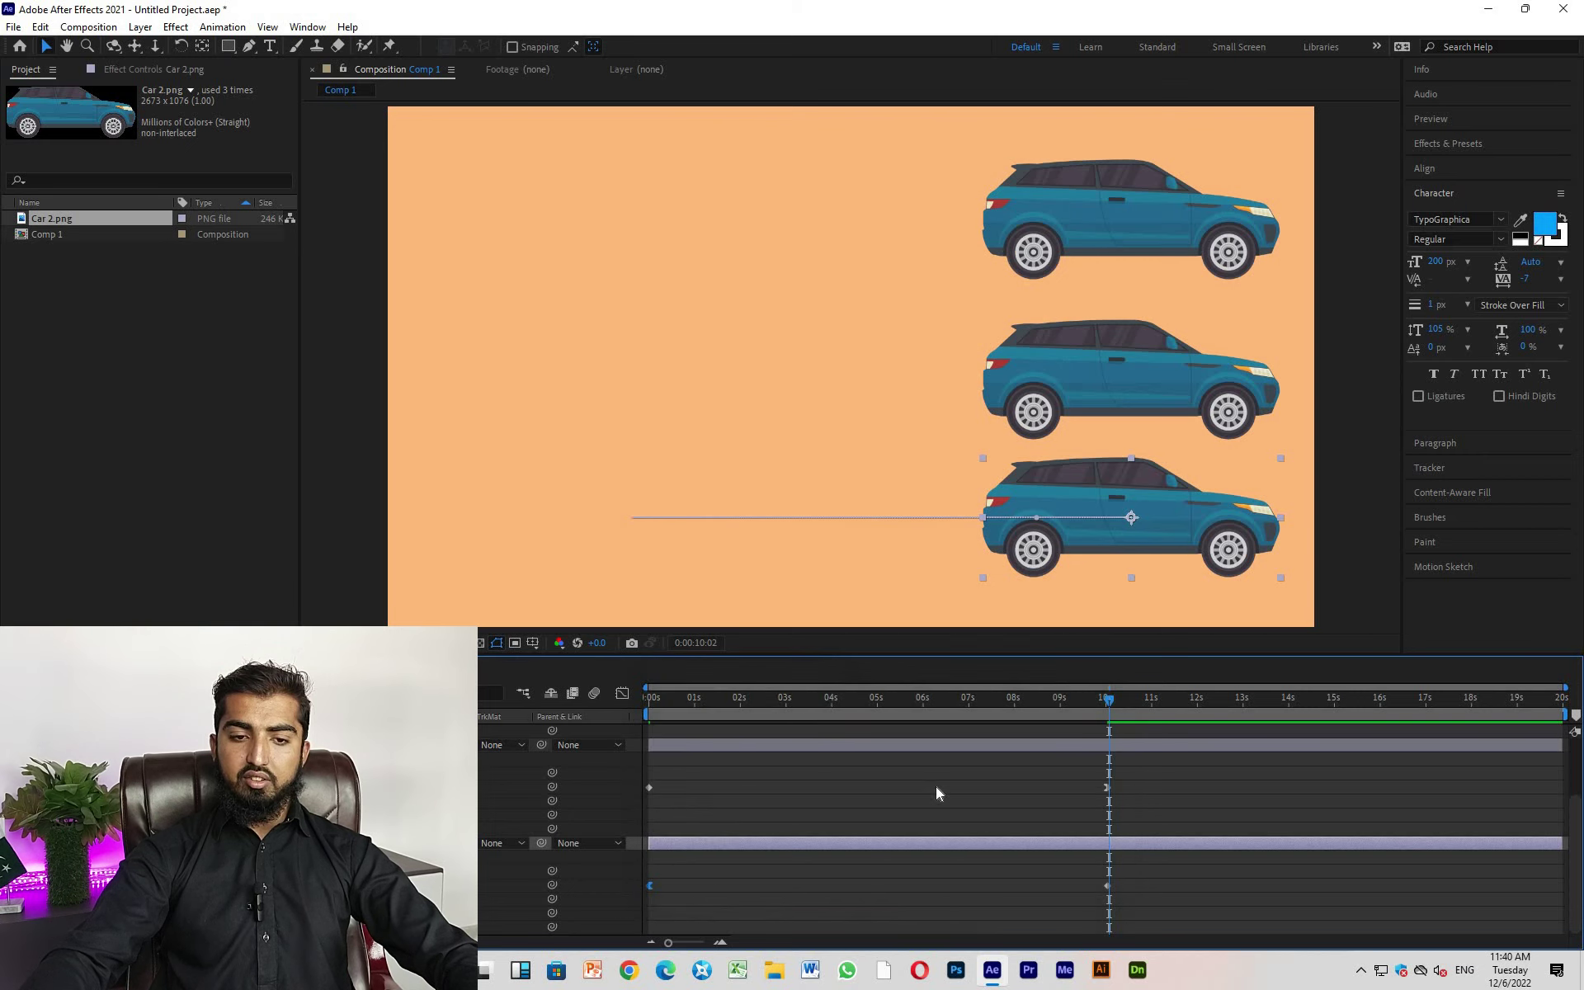
Scrub through the animation and return to the start to compare how the three eased cars move.
scroll(872, 843, "down", 1)
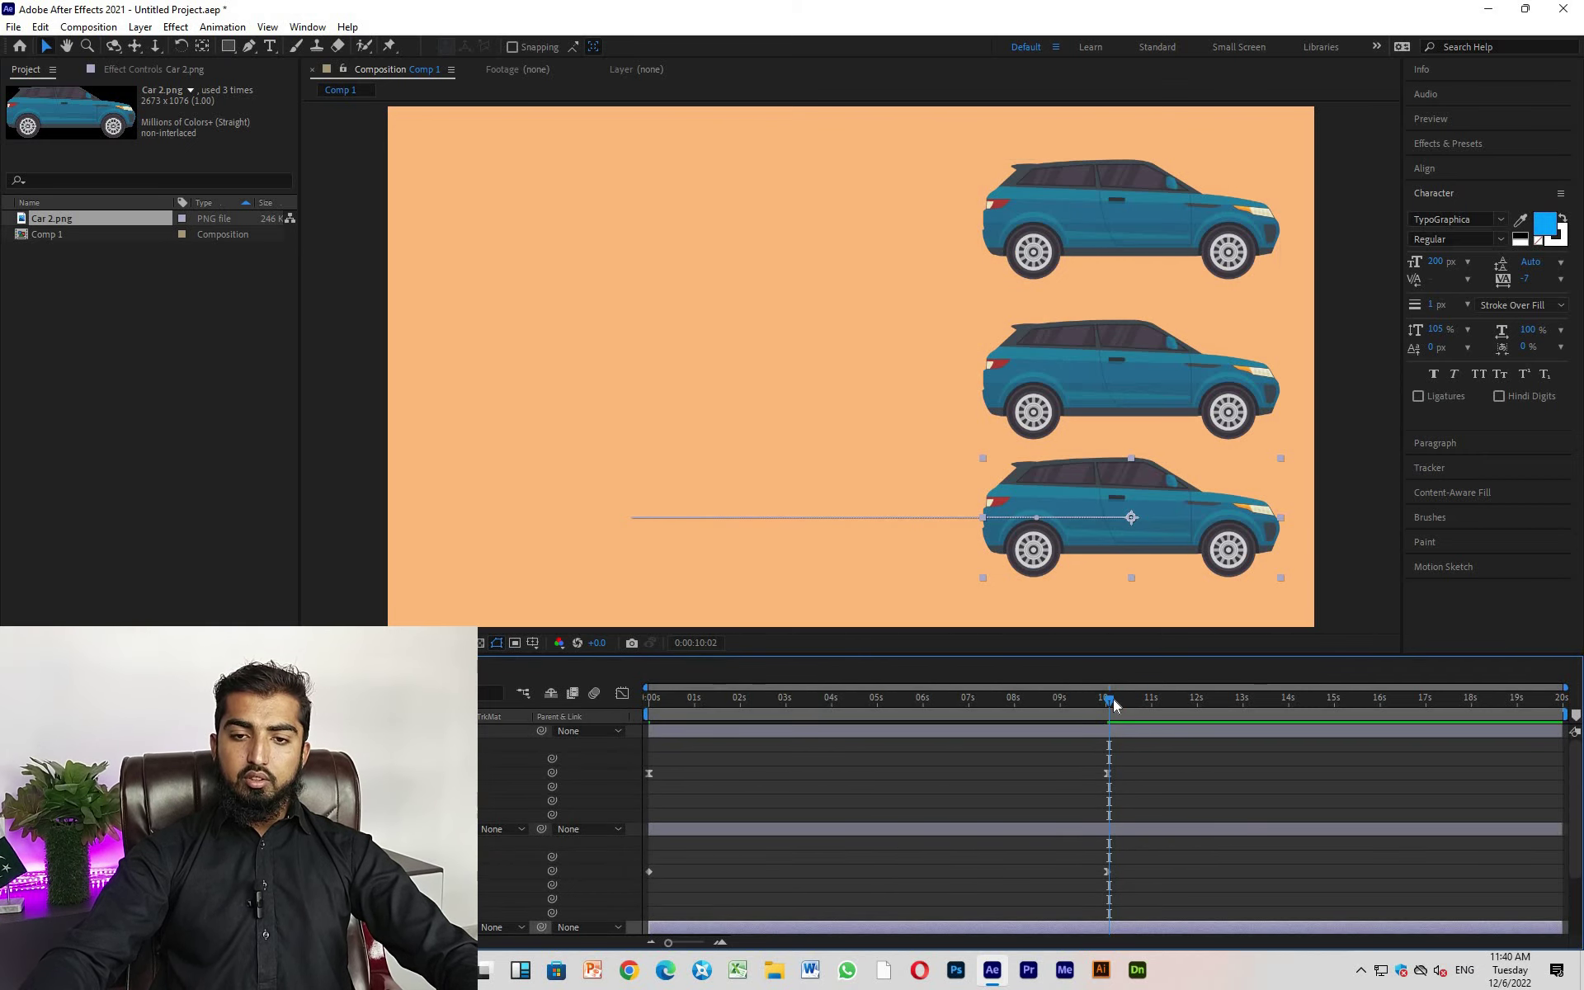
left_click_drag(937, 704, 635, 776)
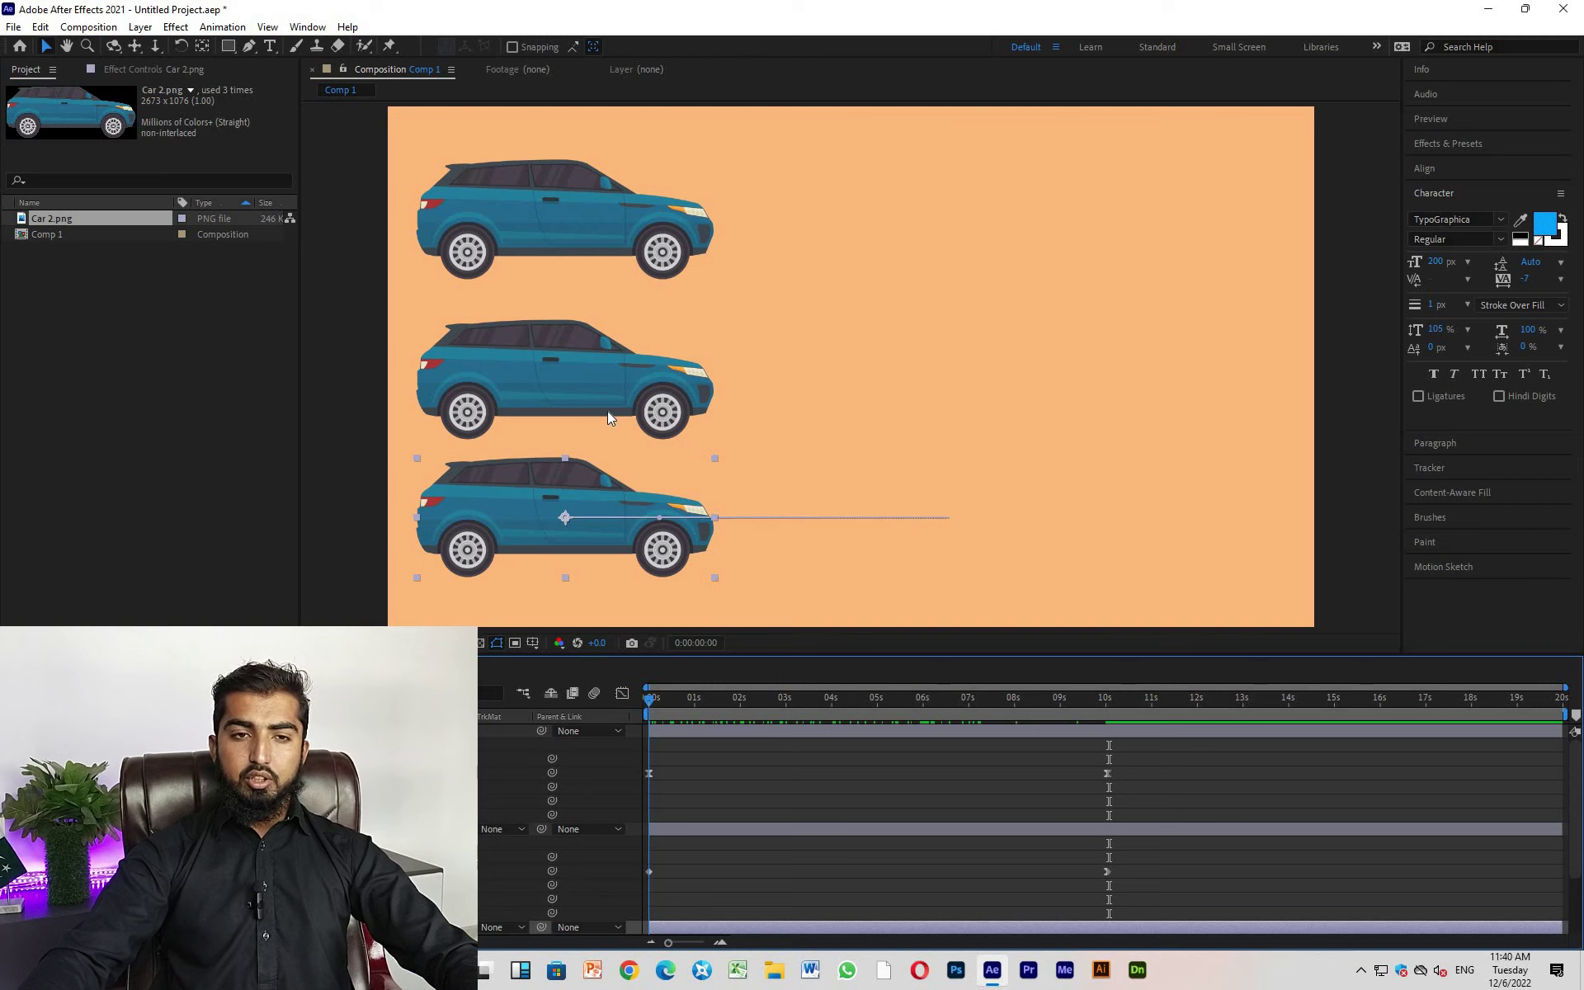
key("ctrl+Up")
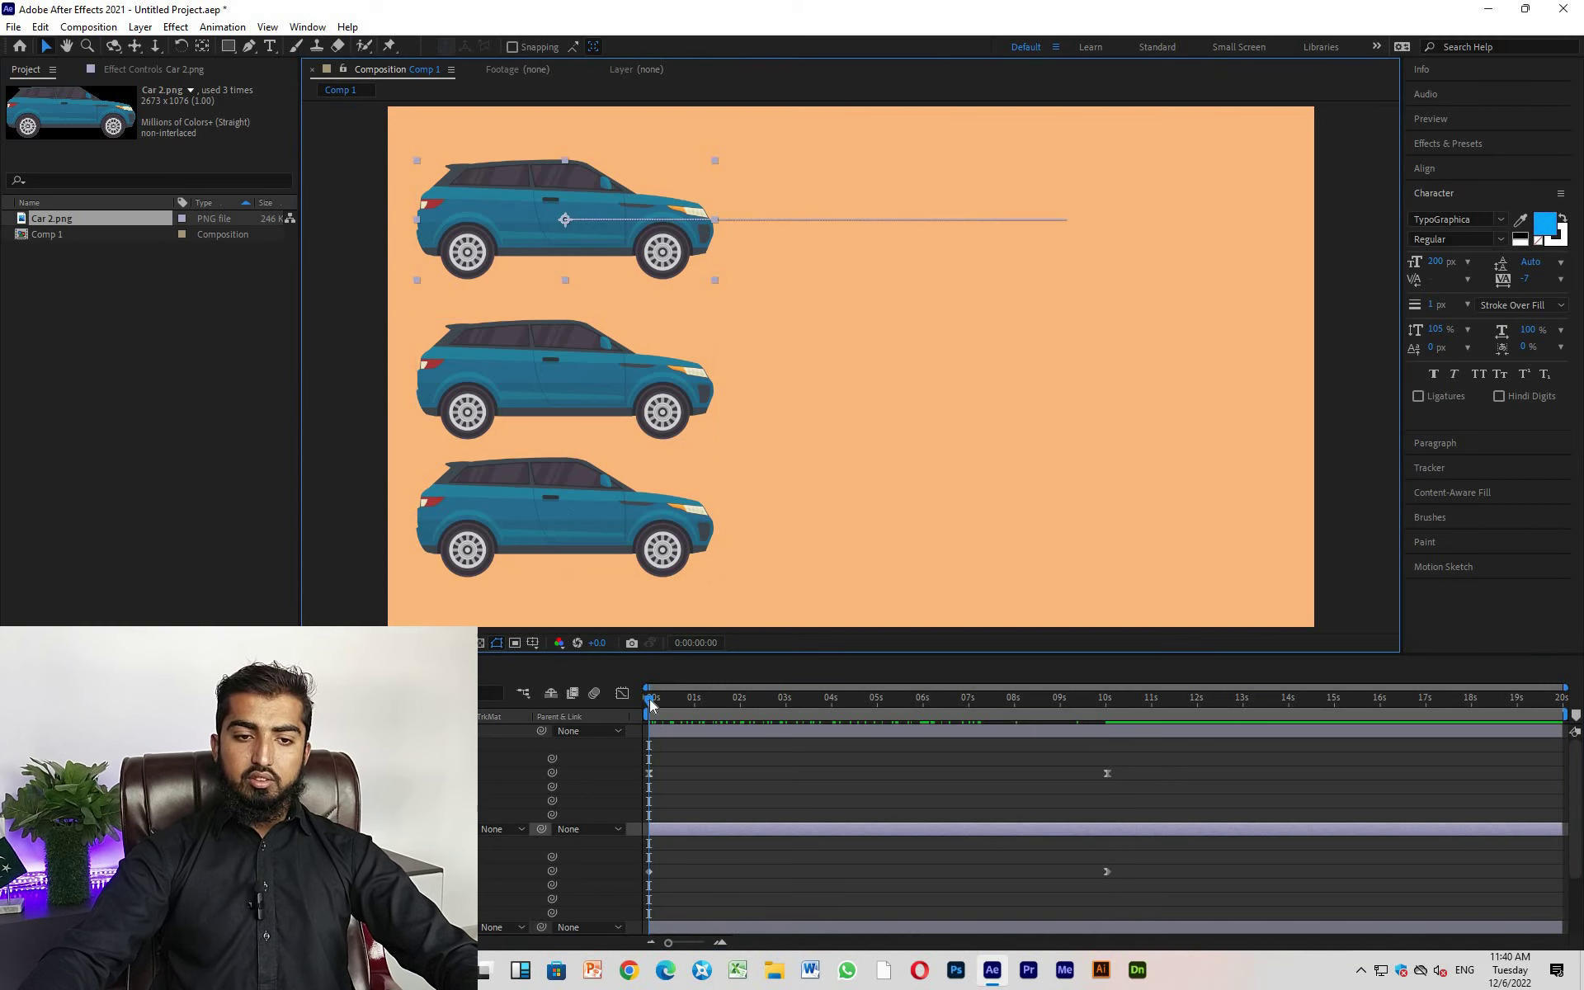
left_click_drag(650, 700, 627, 726)
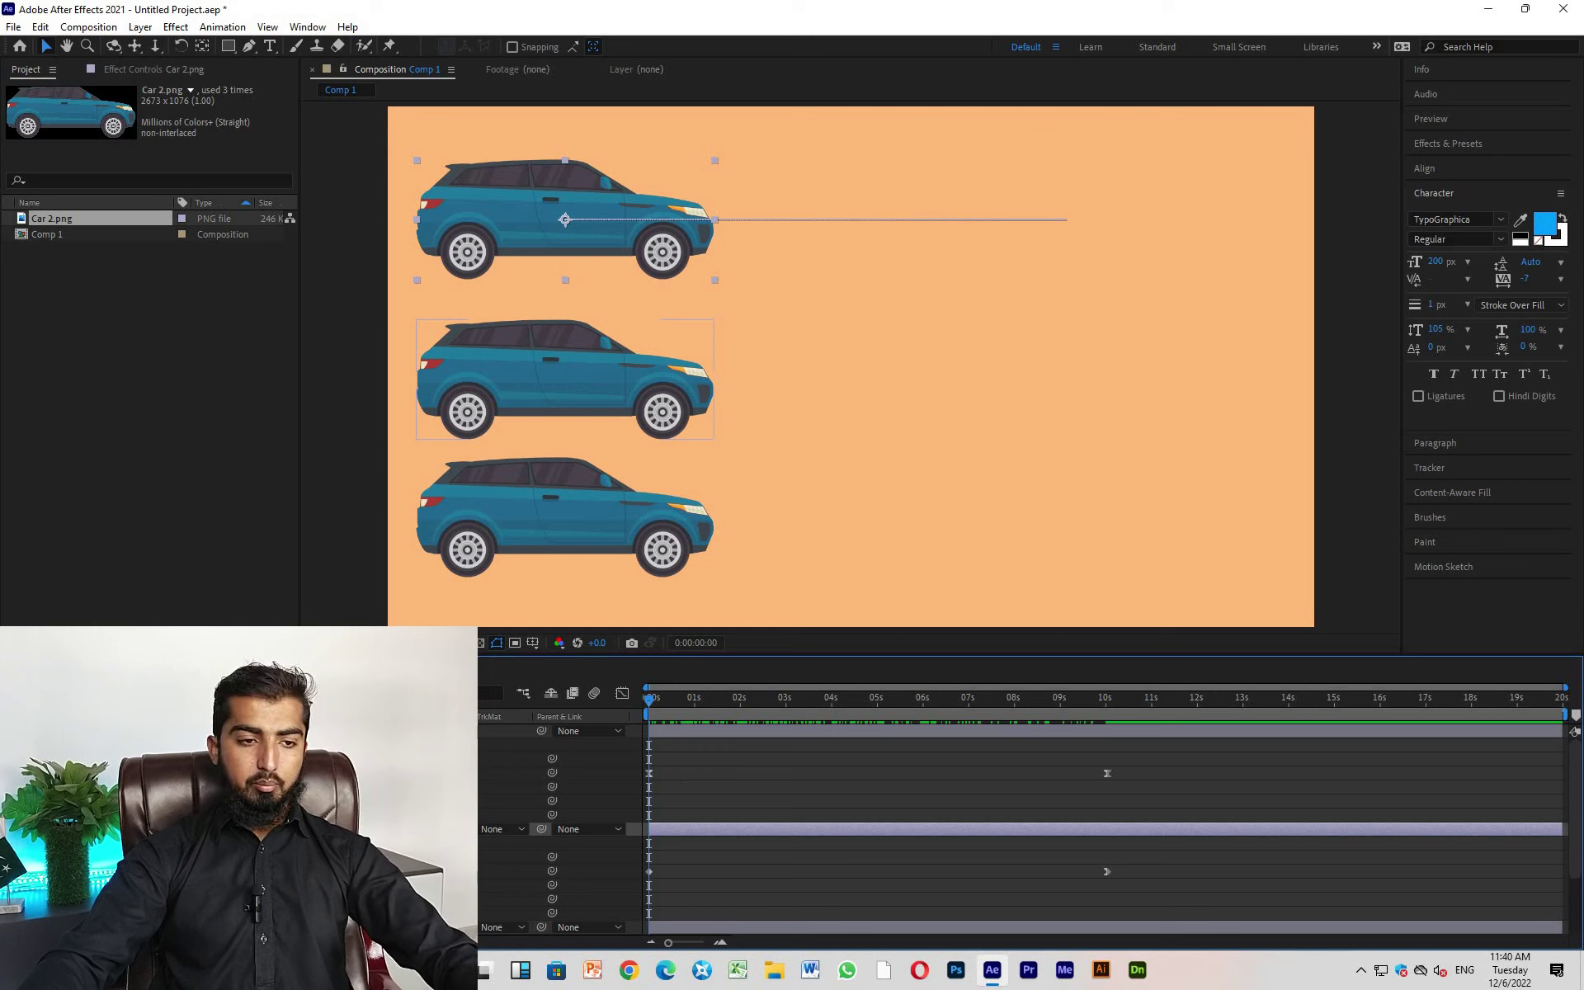
Select the middle car and show its Position speed curve in the Graph Editor.
left_click(652, 418)
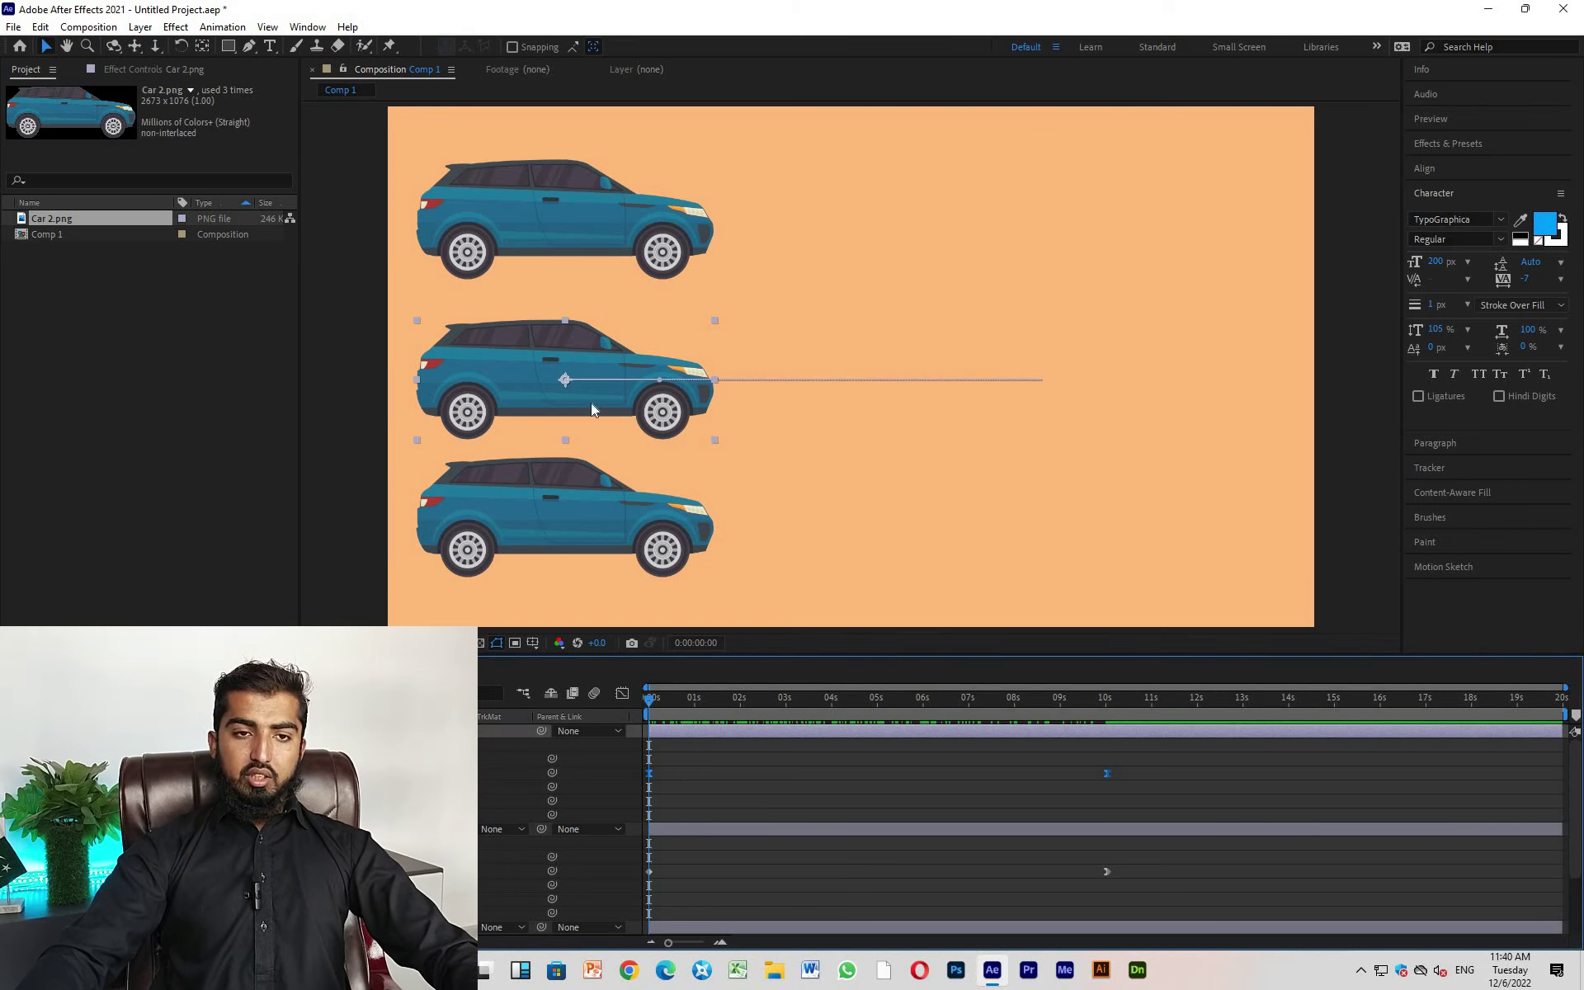
left_click(622, 693)
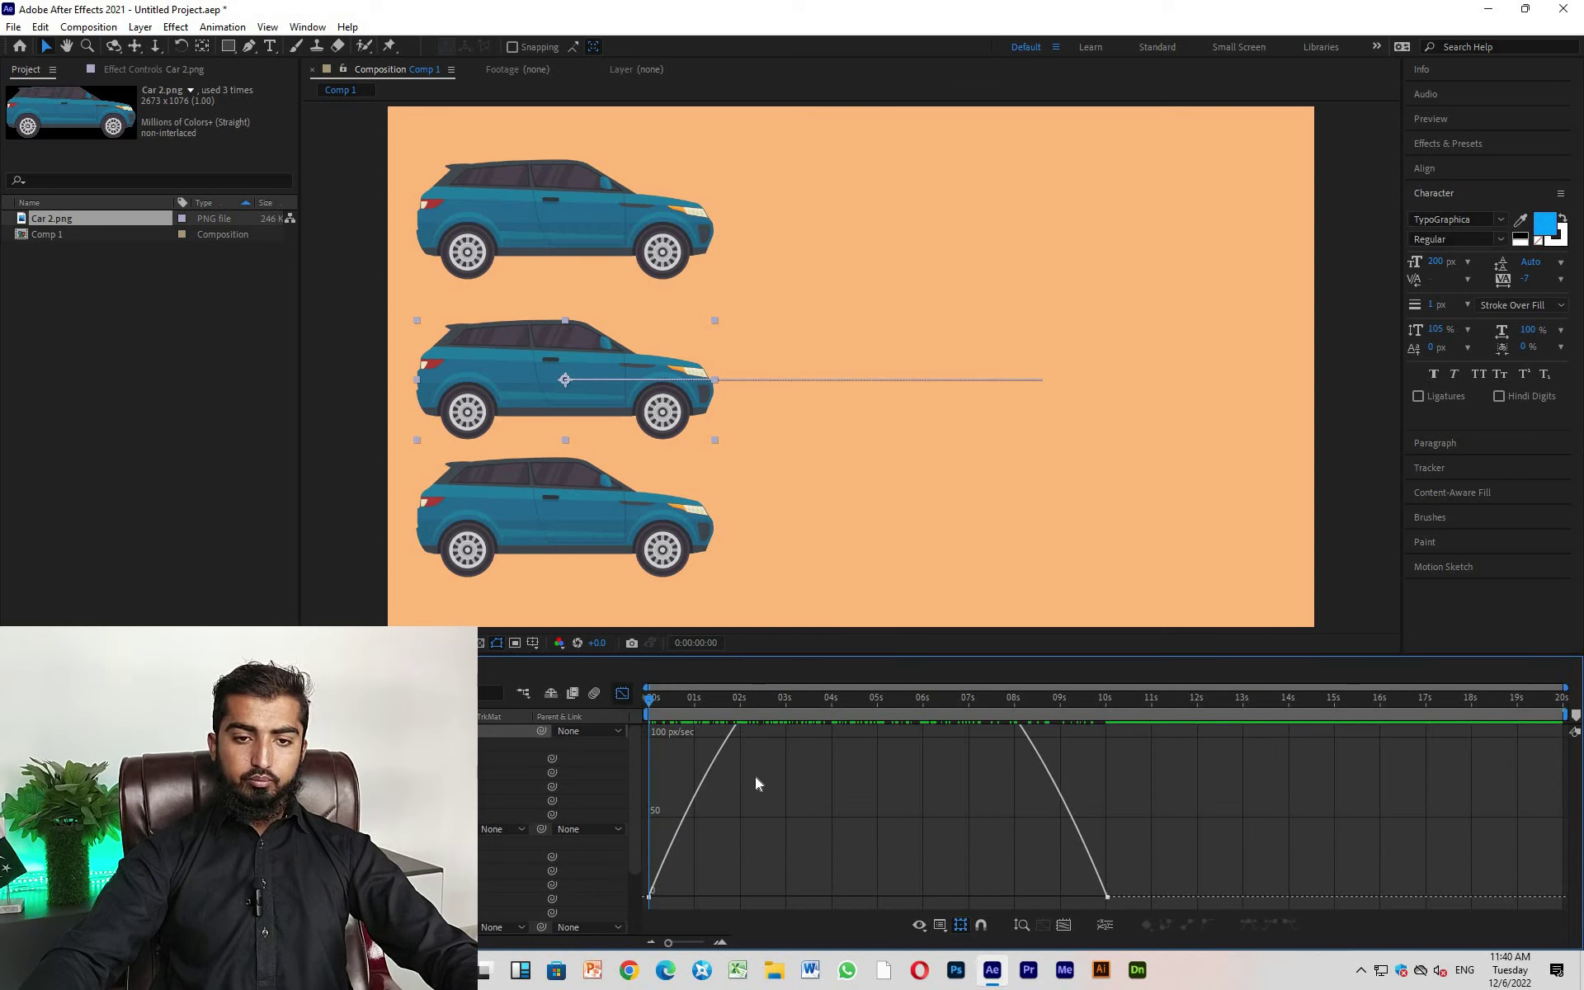
mouse_move(720, 758)
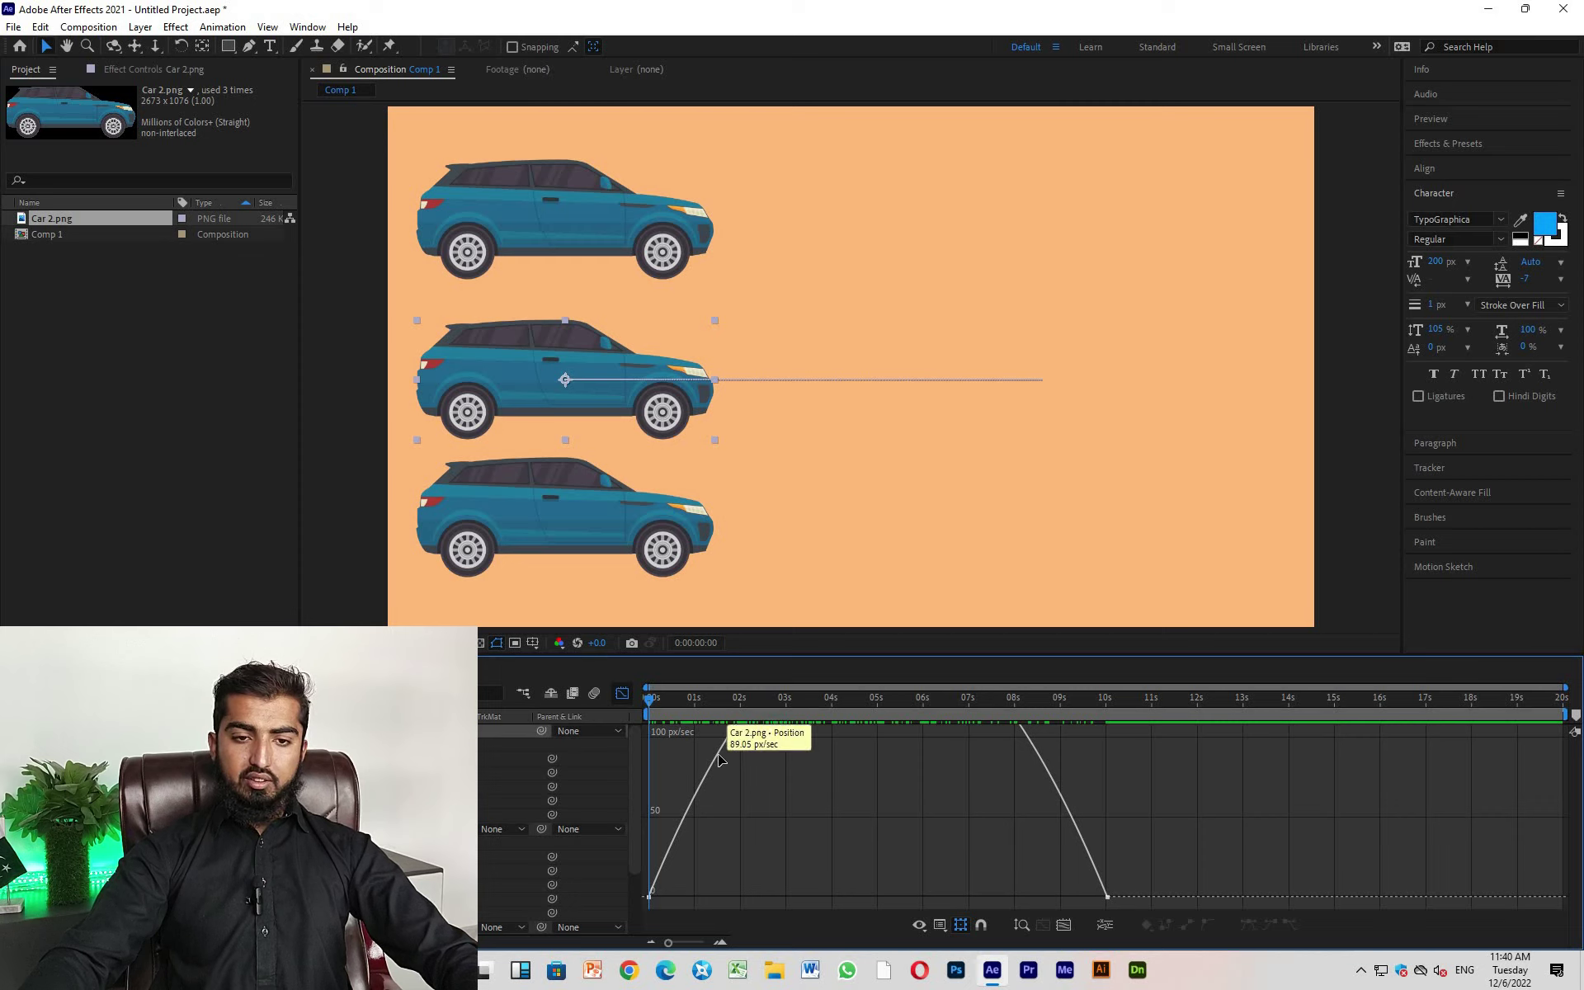
Select both Position keyframes of the middle car and examine its Easy Ease speed curve from the baseline upward.
key("ctrl+a")
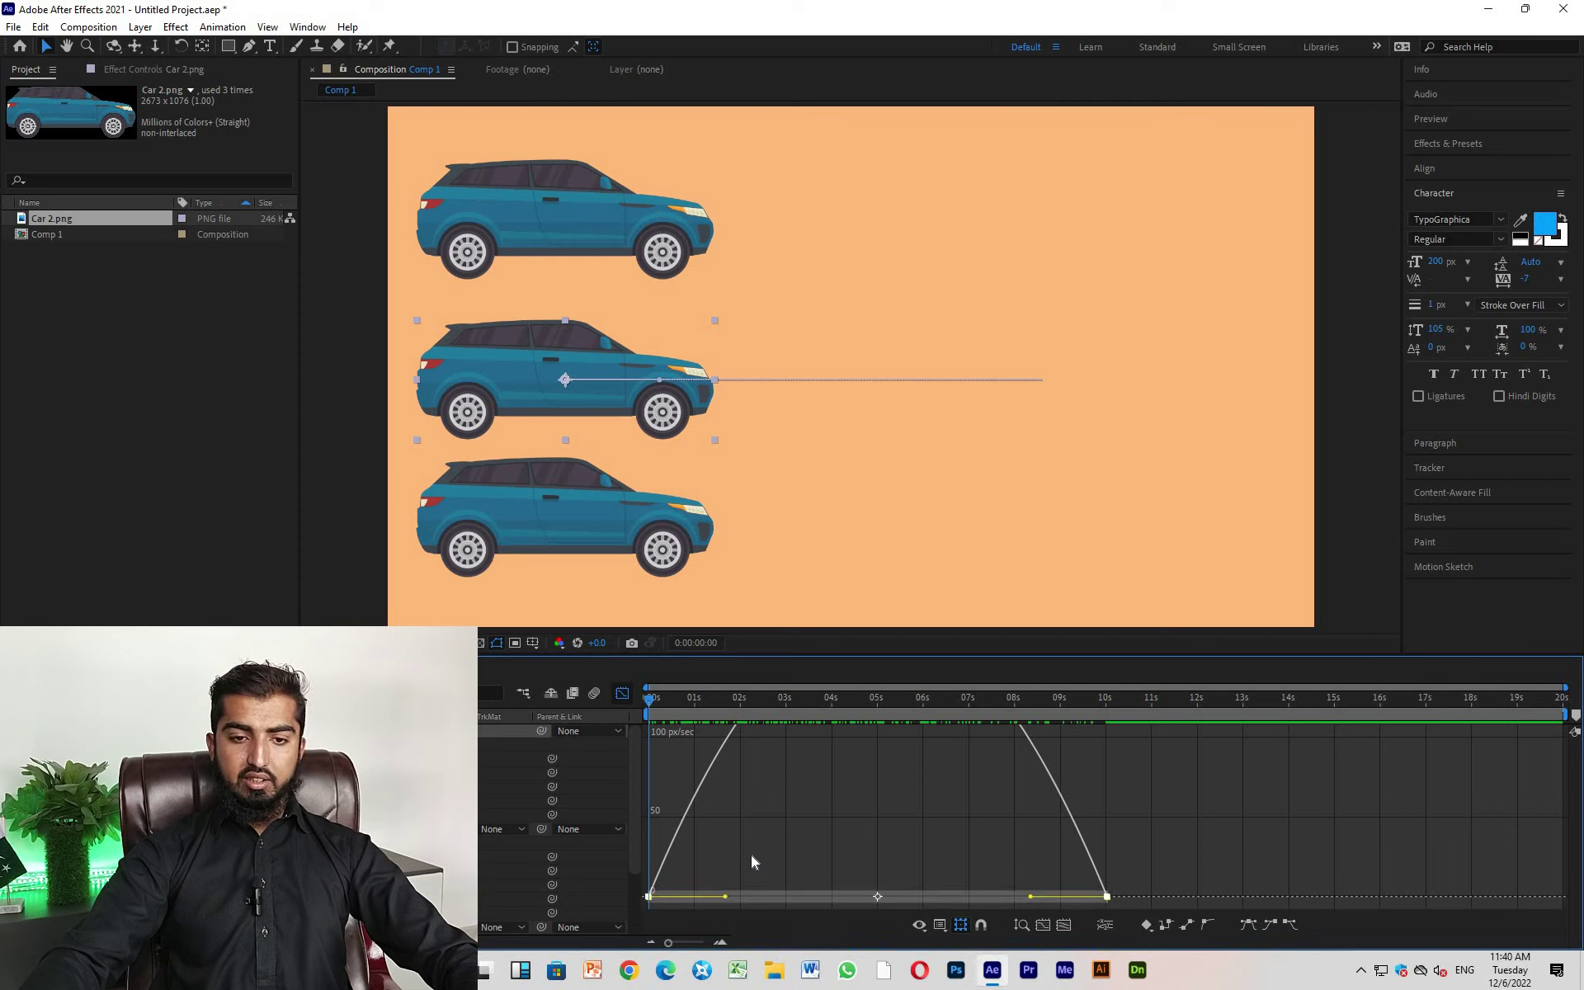
key("F9")
mouse_move(763, 824)
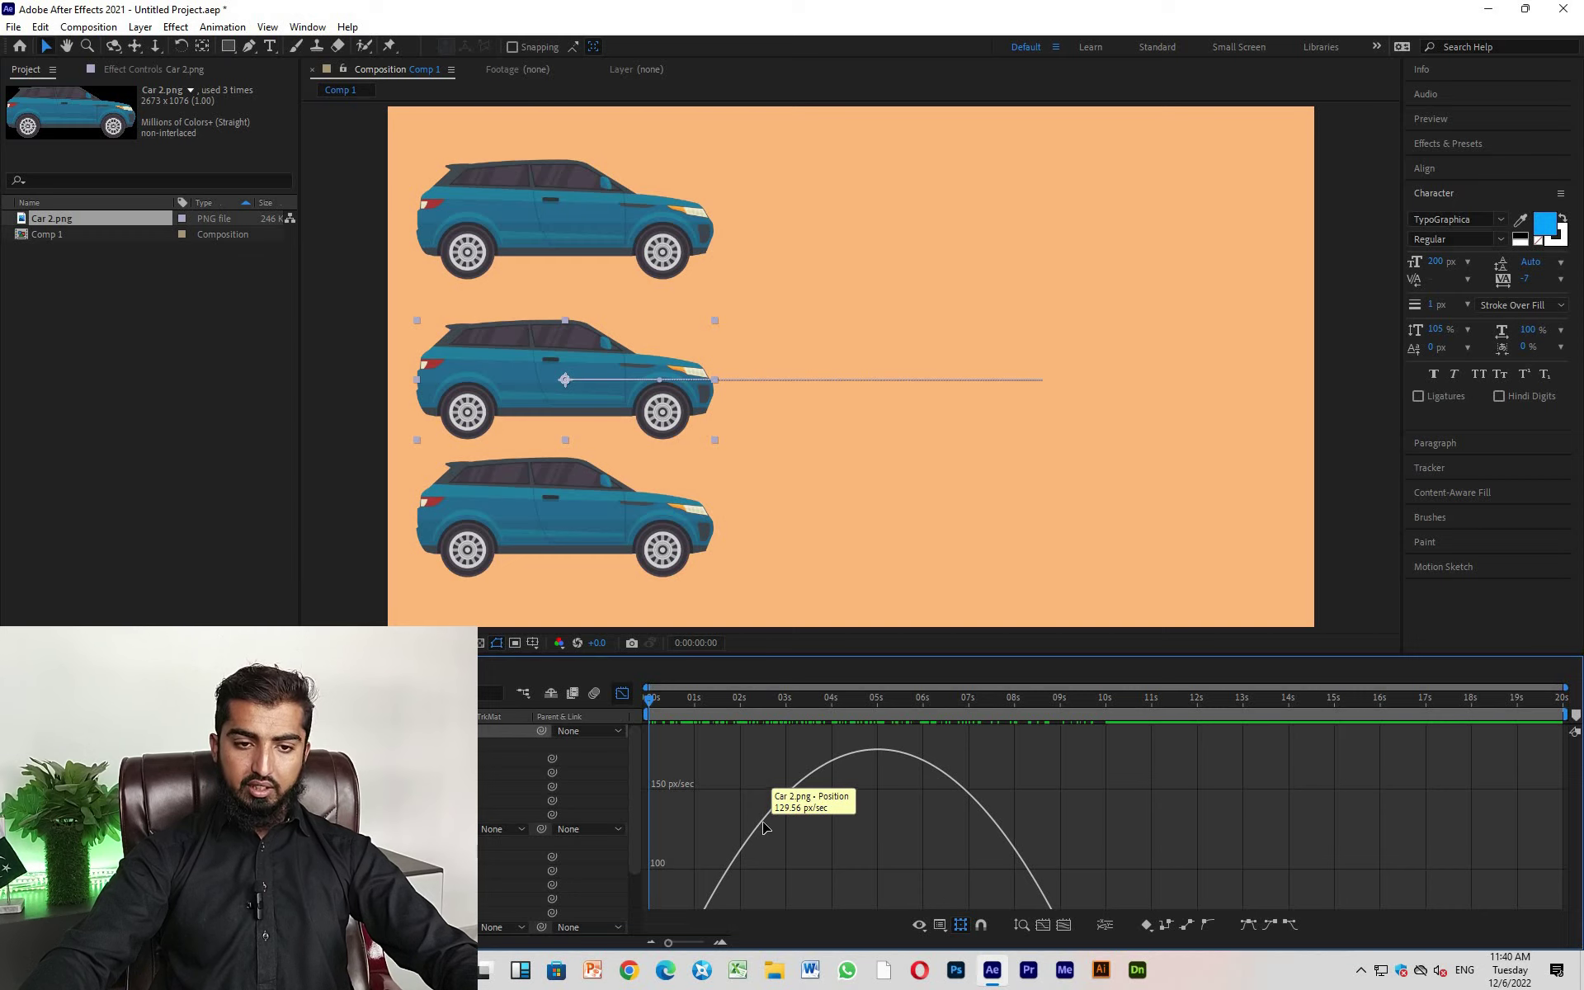
scroll(764, 822, "down", 3)
scroll(765, 828, "down", 3)
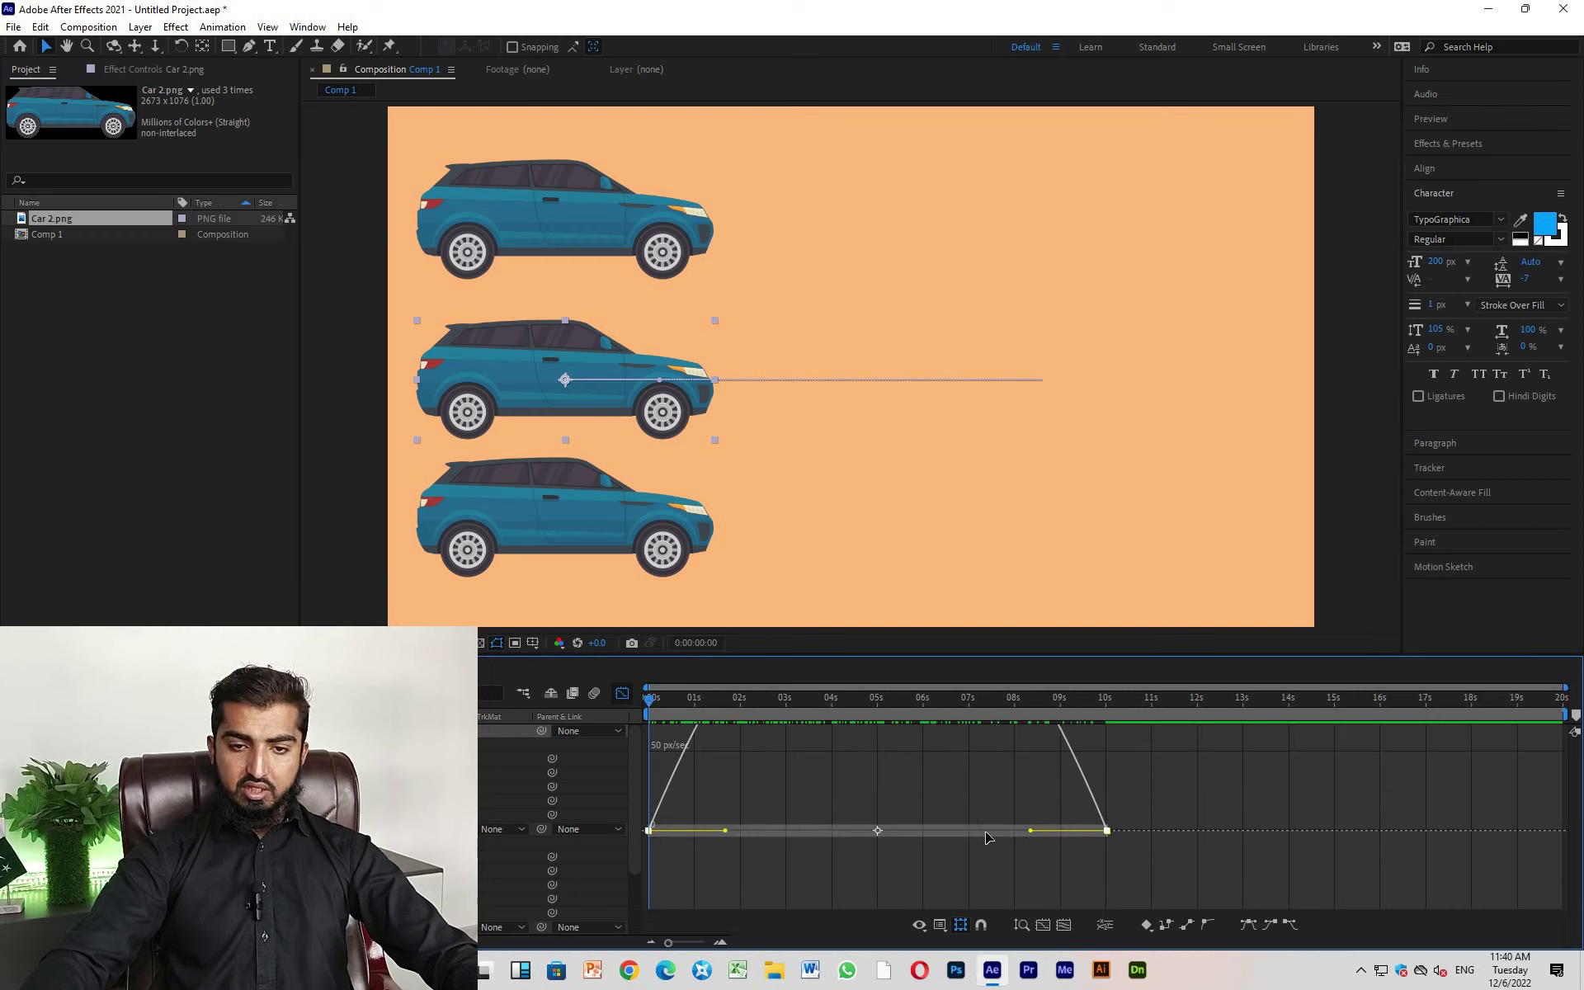
scroll(834, 840, "up", 1)
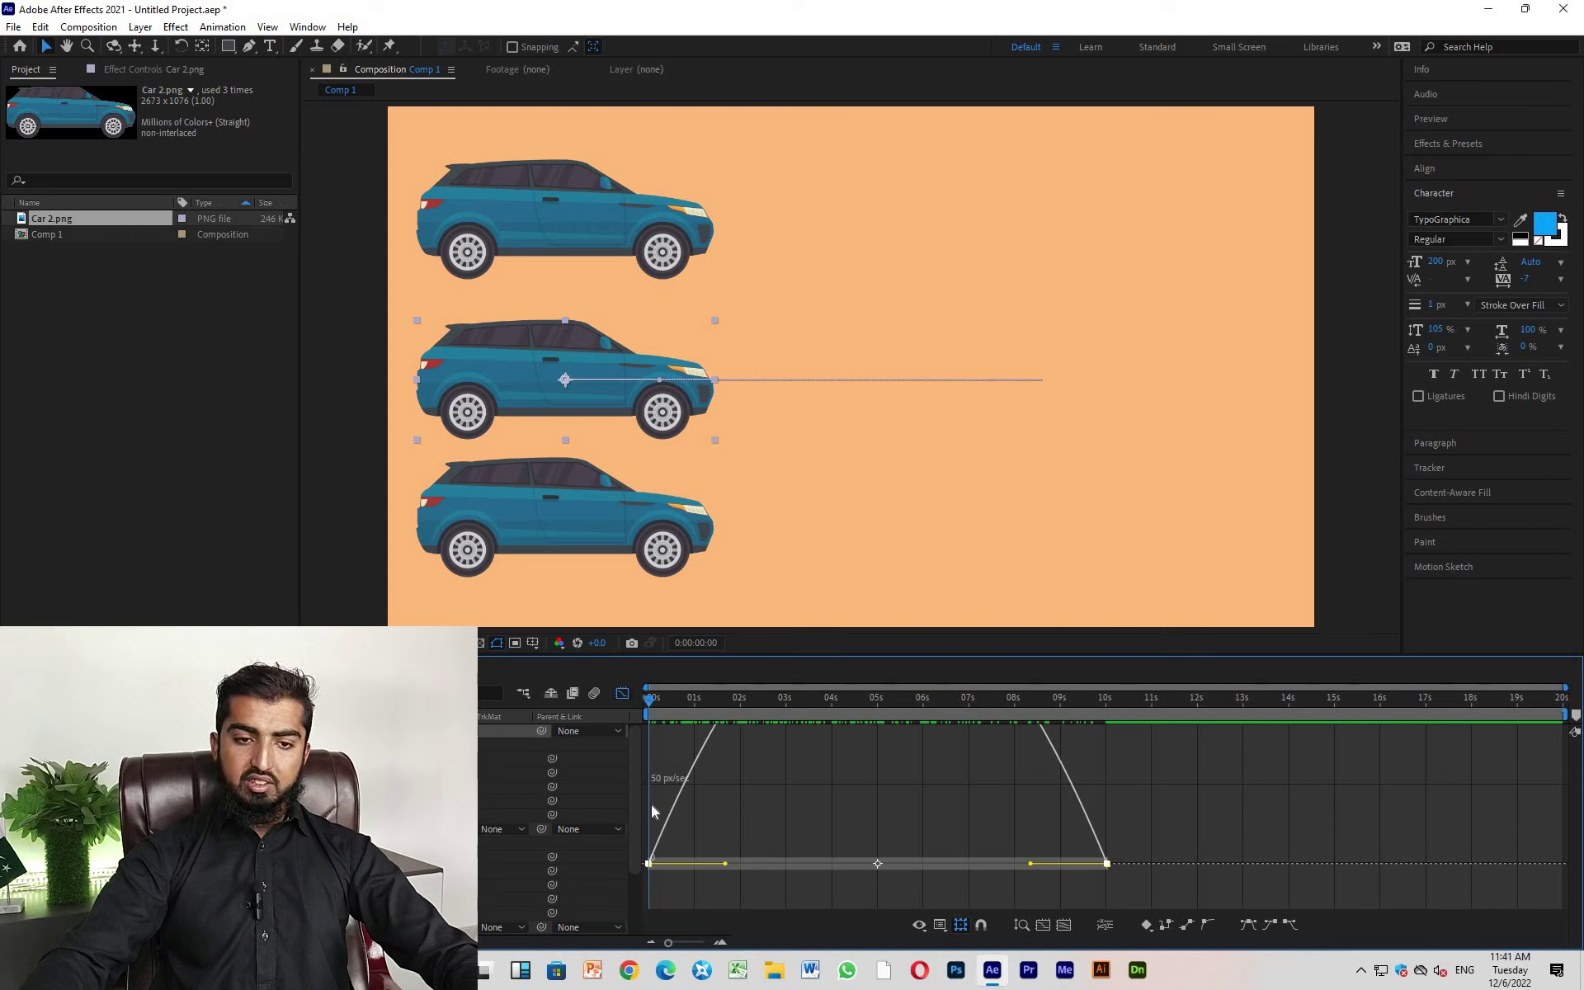
key("F9")
scroll(669, 792, "down", 1)
scroll(668, 819, "up", 1)
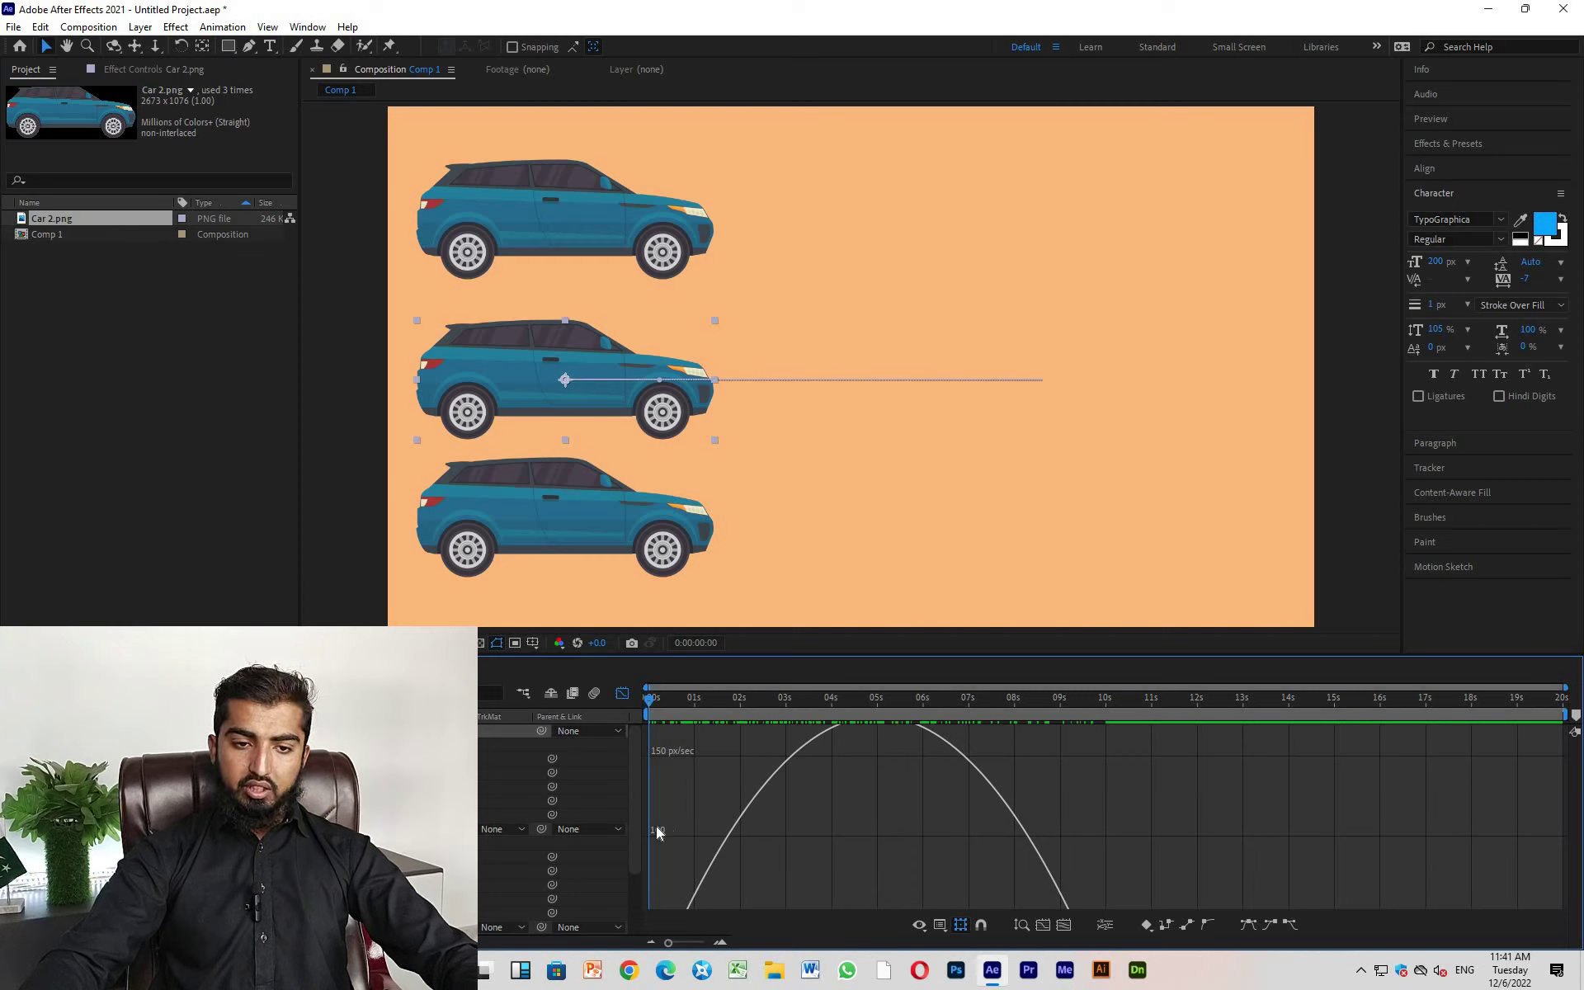
Lengthen the ease handles of both middle-car Position keyframes until they meet at about 5 seconds, steepening the speed curve.
scroll(664, 771, "up", 1)
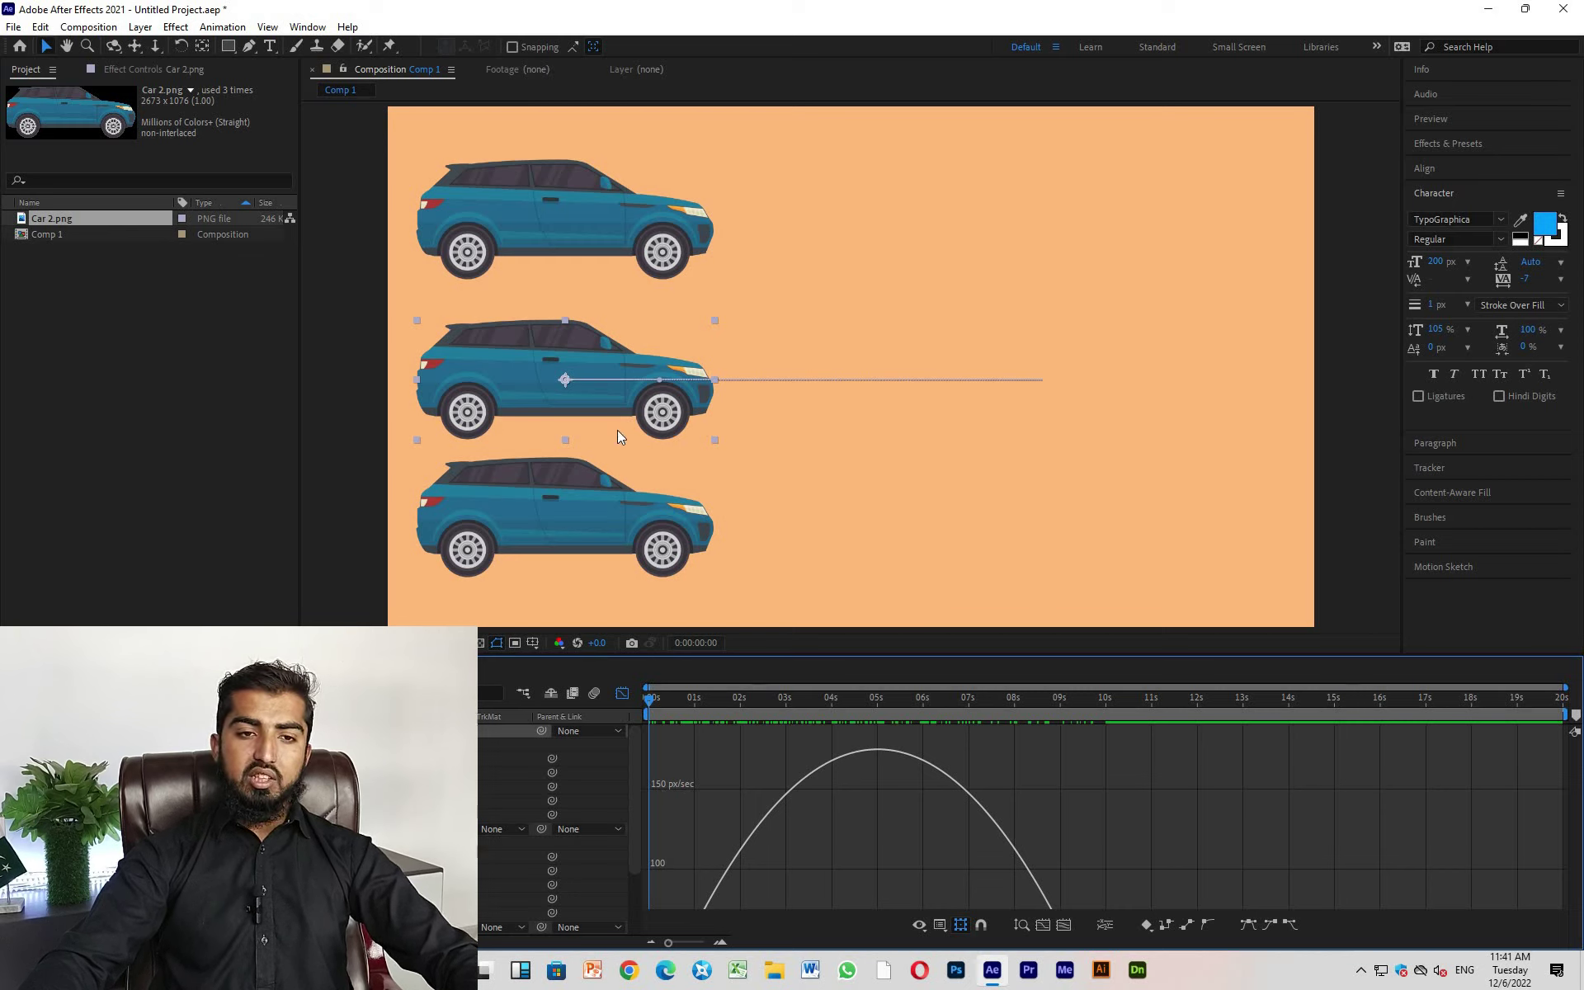
left_click(882, 754)
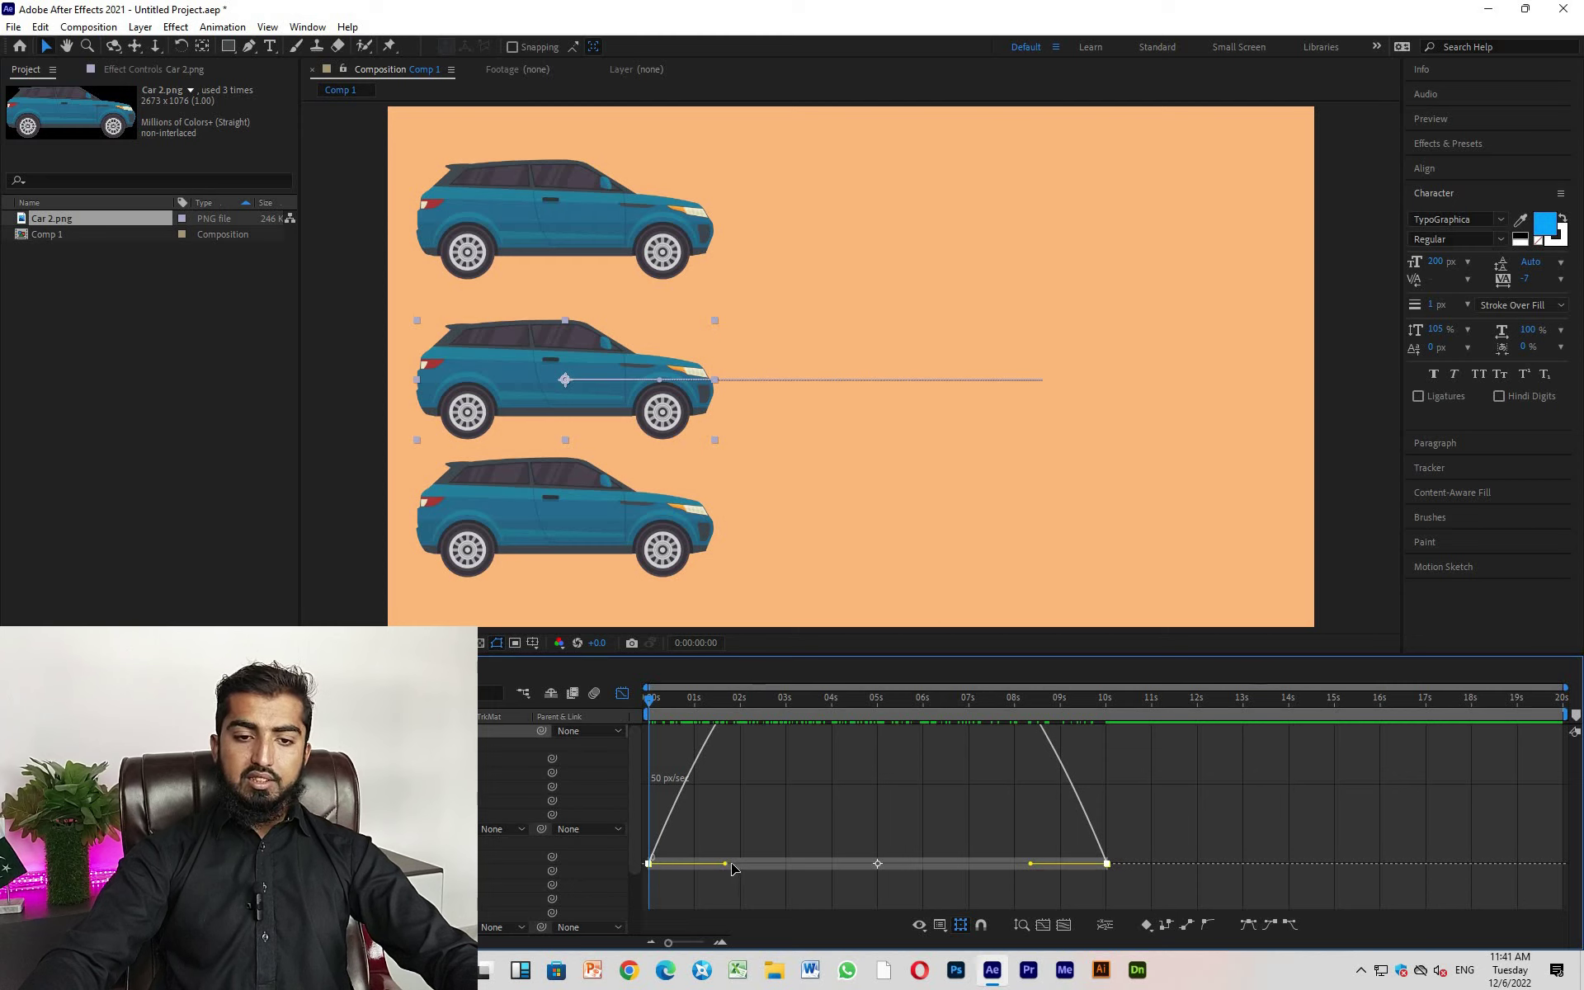
left_click_drag(729, 863, 881, 864)
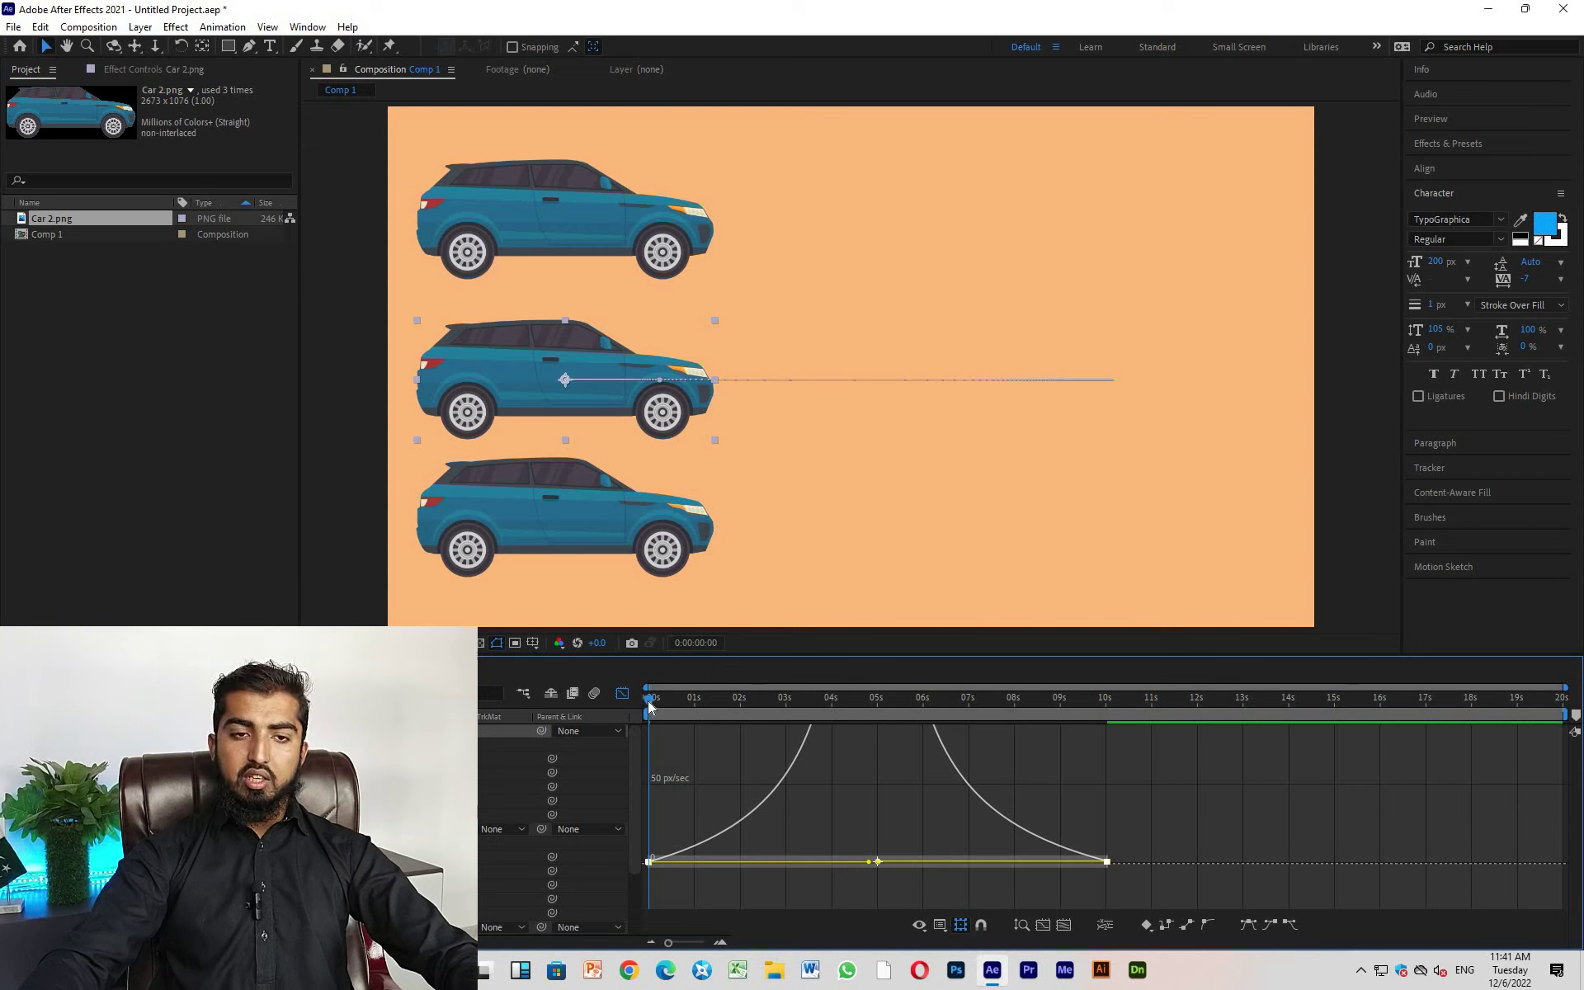
Preview the middle car's adjusted easing and scrub from about 8 seconds back to 4 seconds.
key("space")
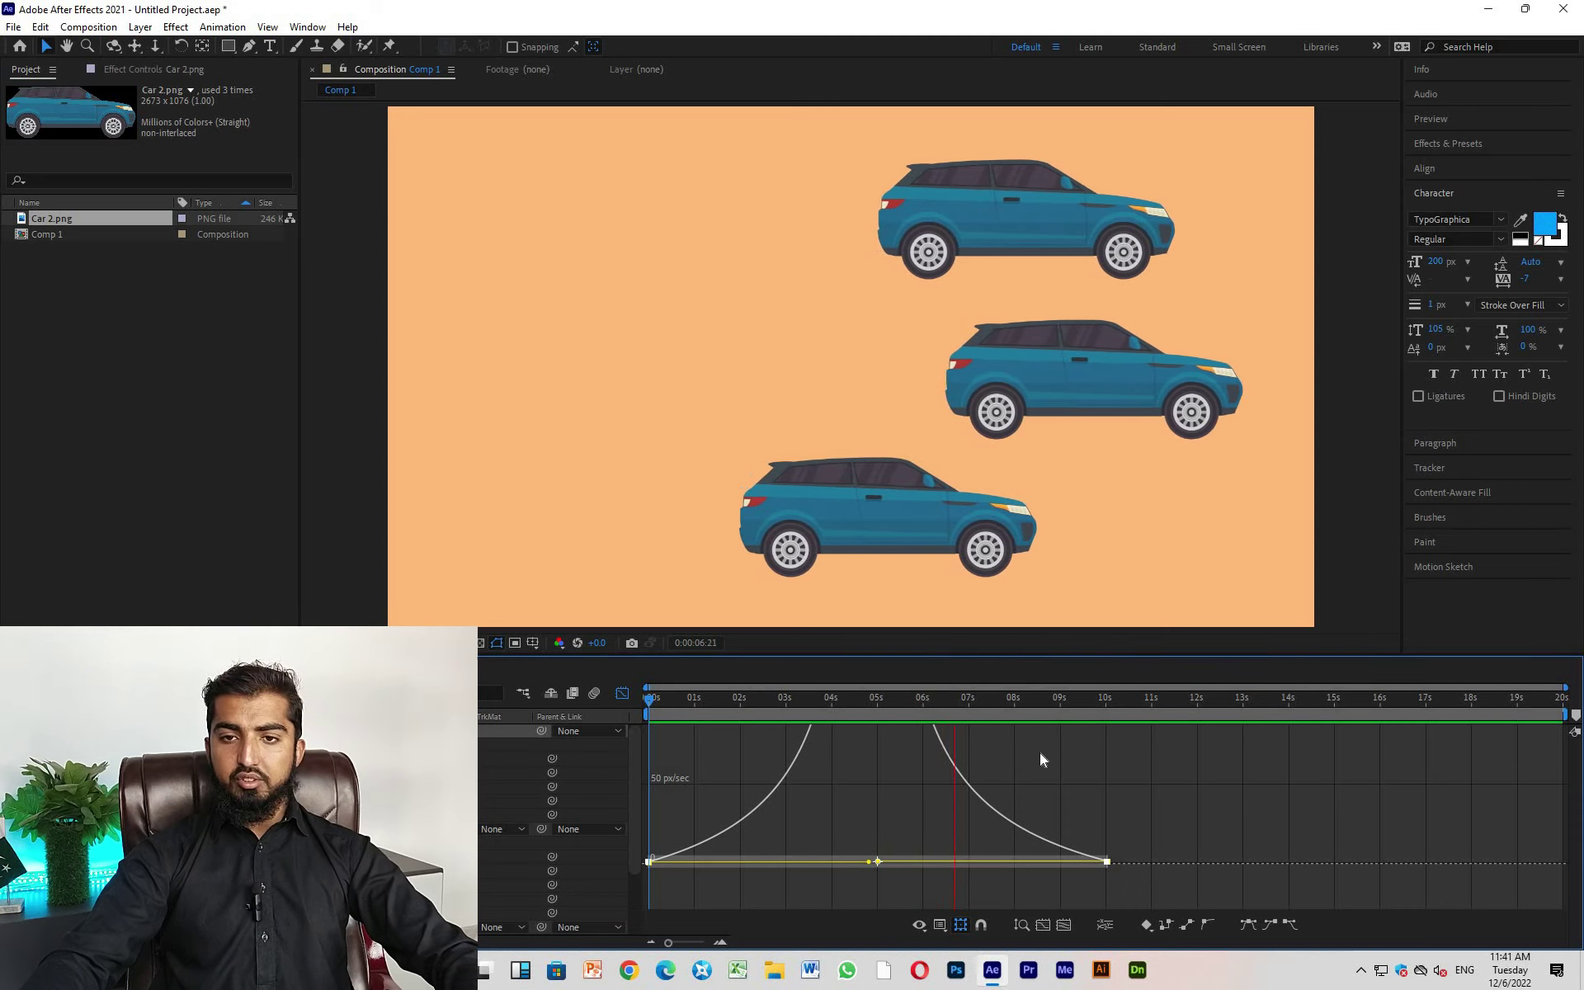
left_click(1016, 700)
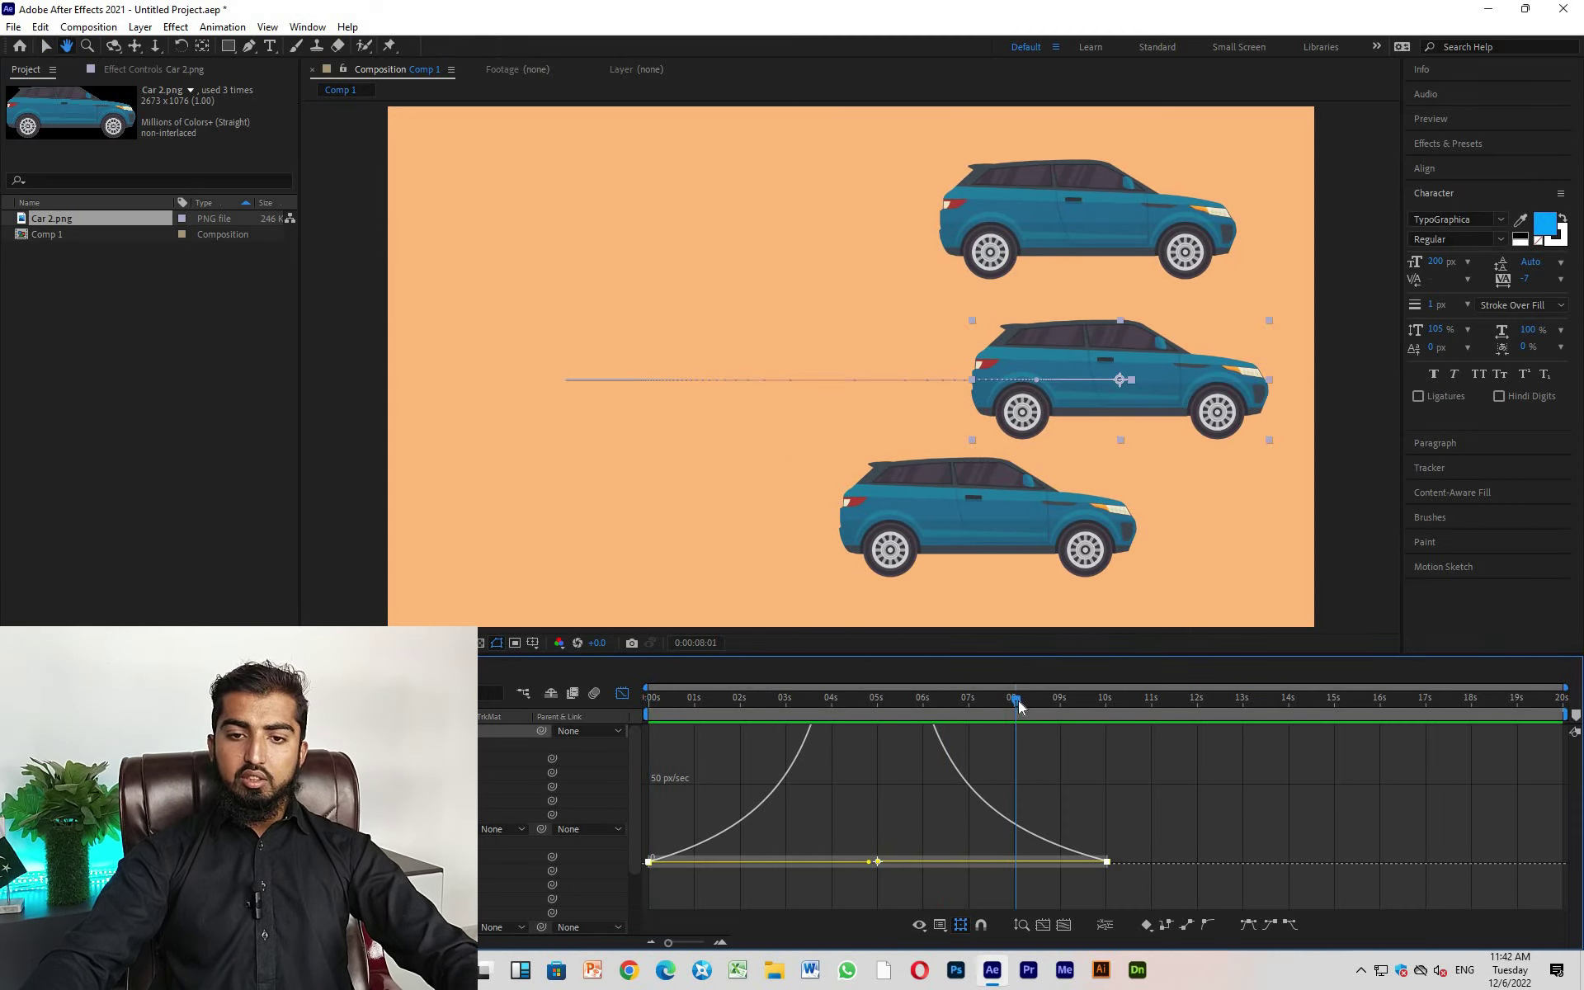
left_click_drag(973, 698, 832, 698)
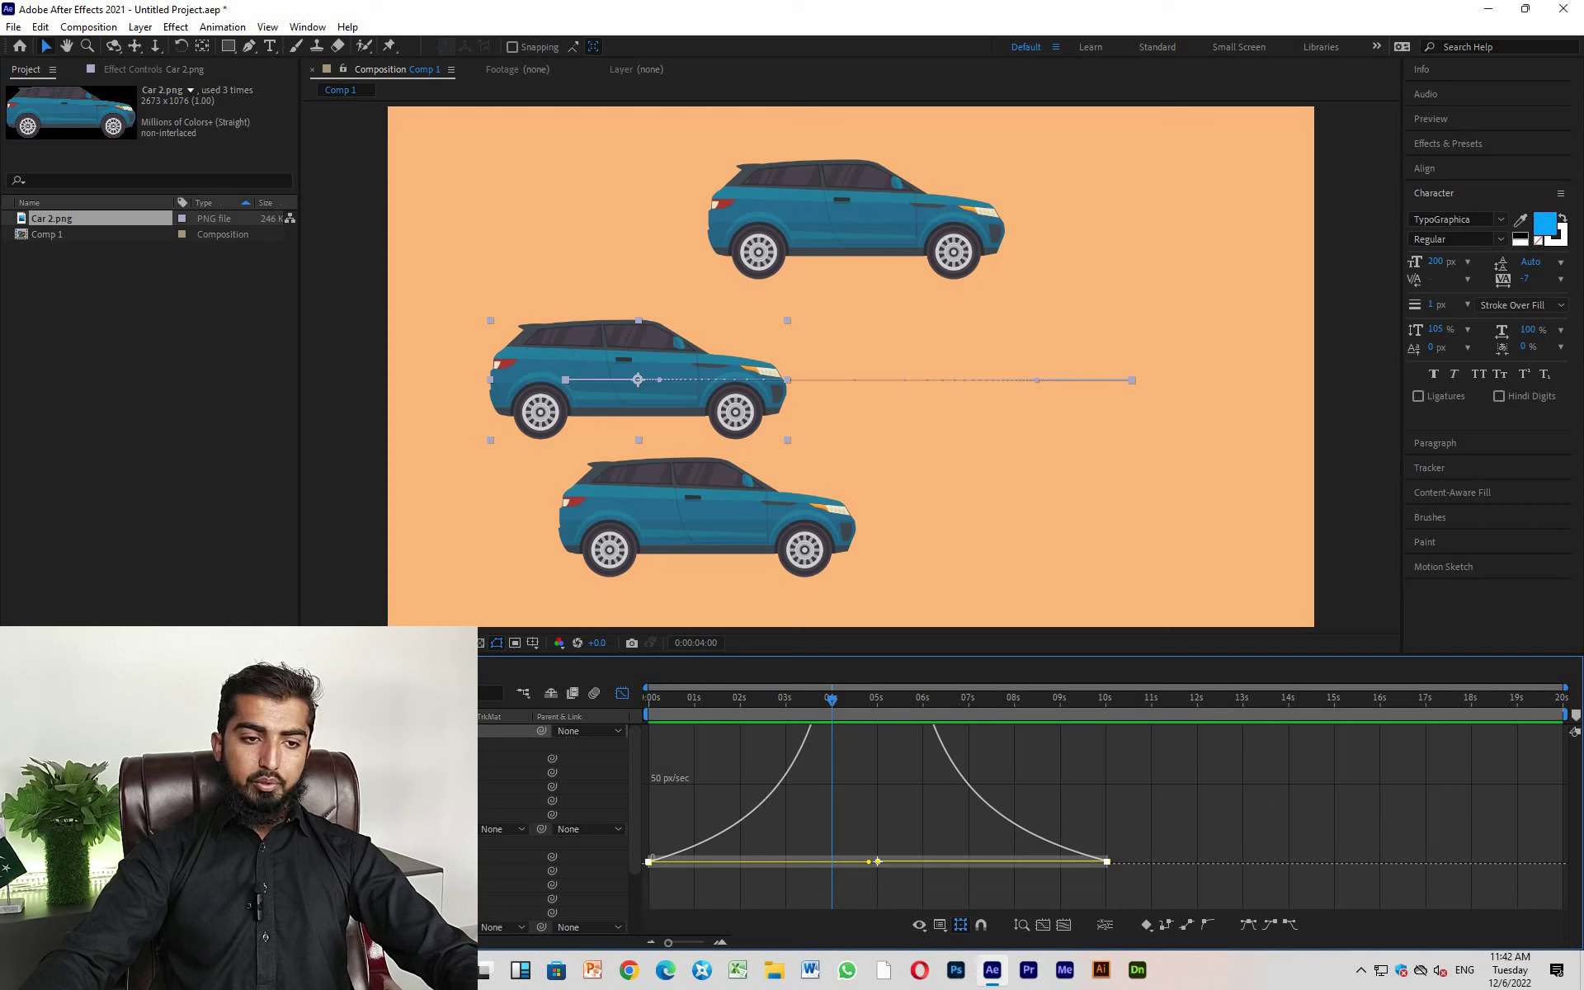
Select the top car, show its Position speed curve in the Graph Editor, and select both of its keyframes.
key("ctrl+Up")
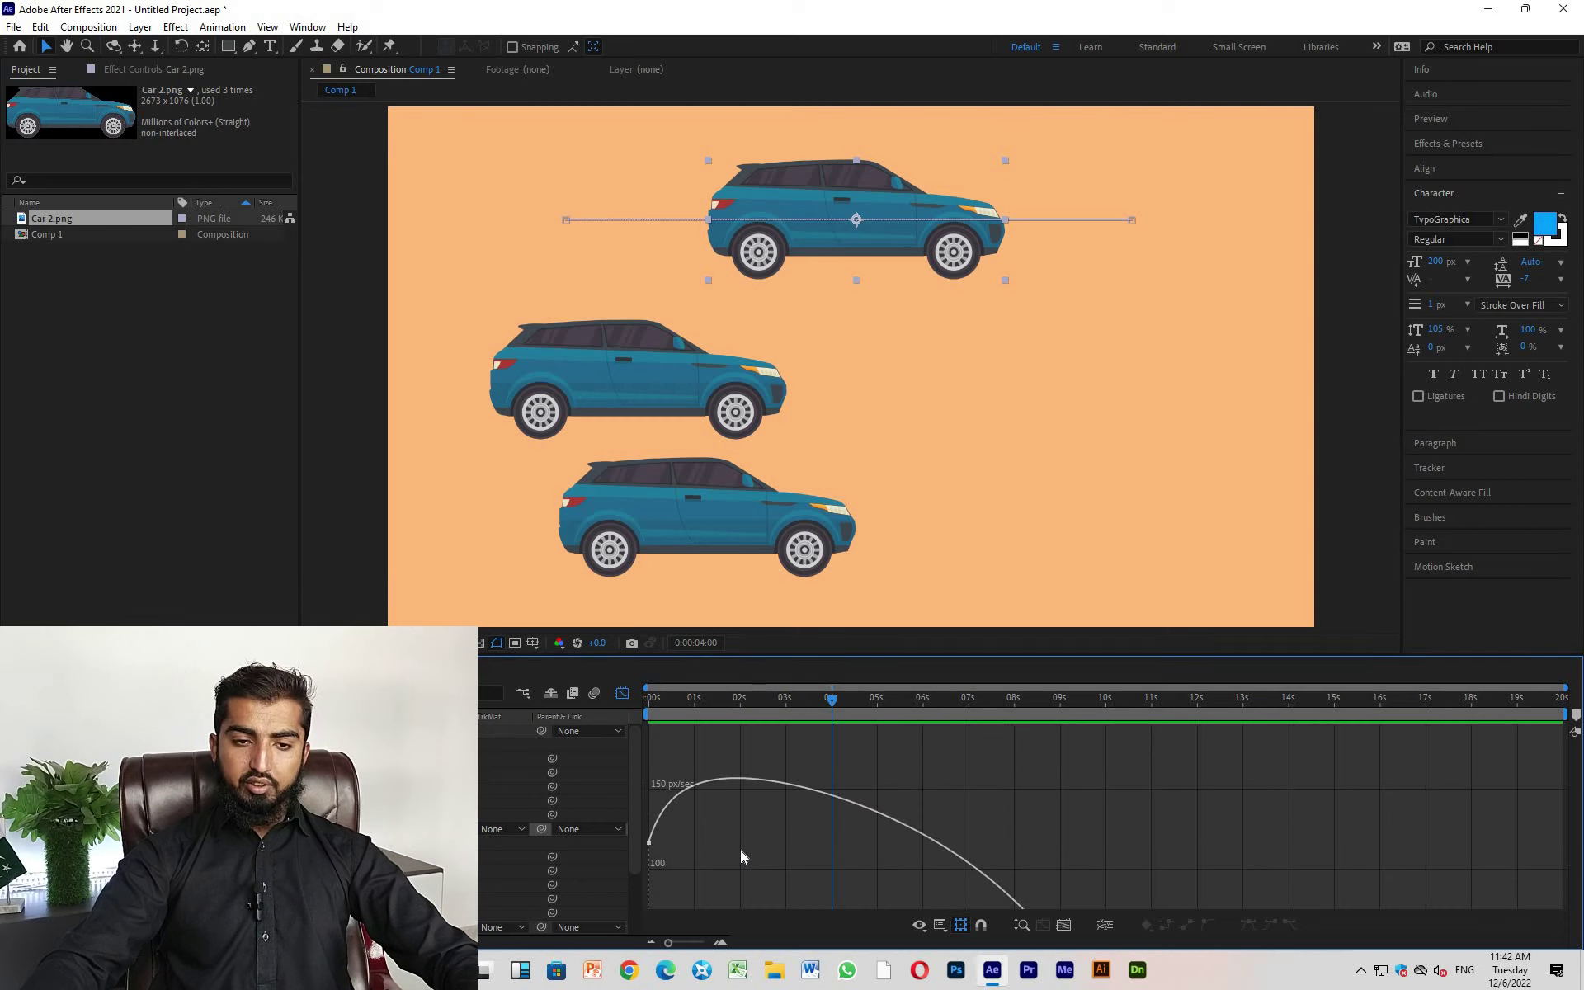
left_click(618, 693)
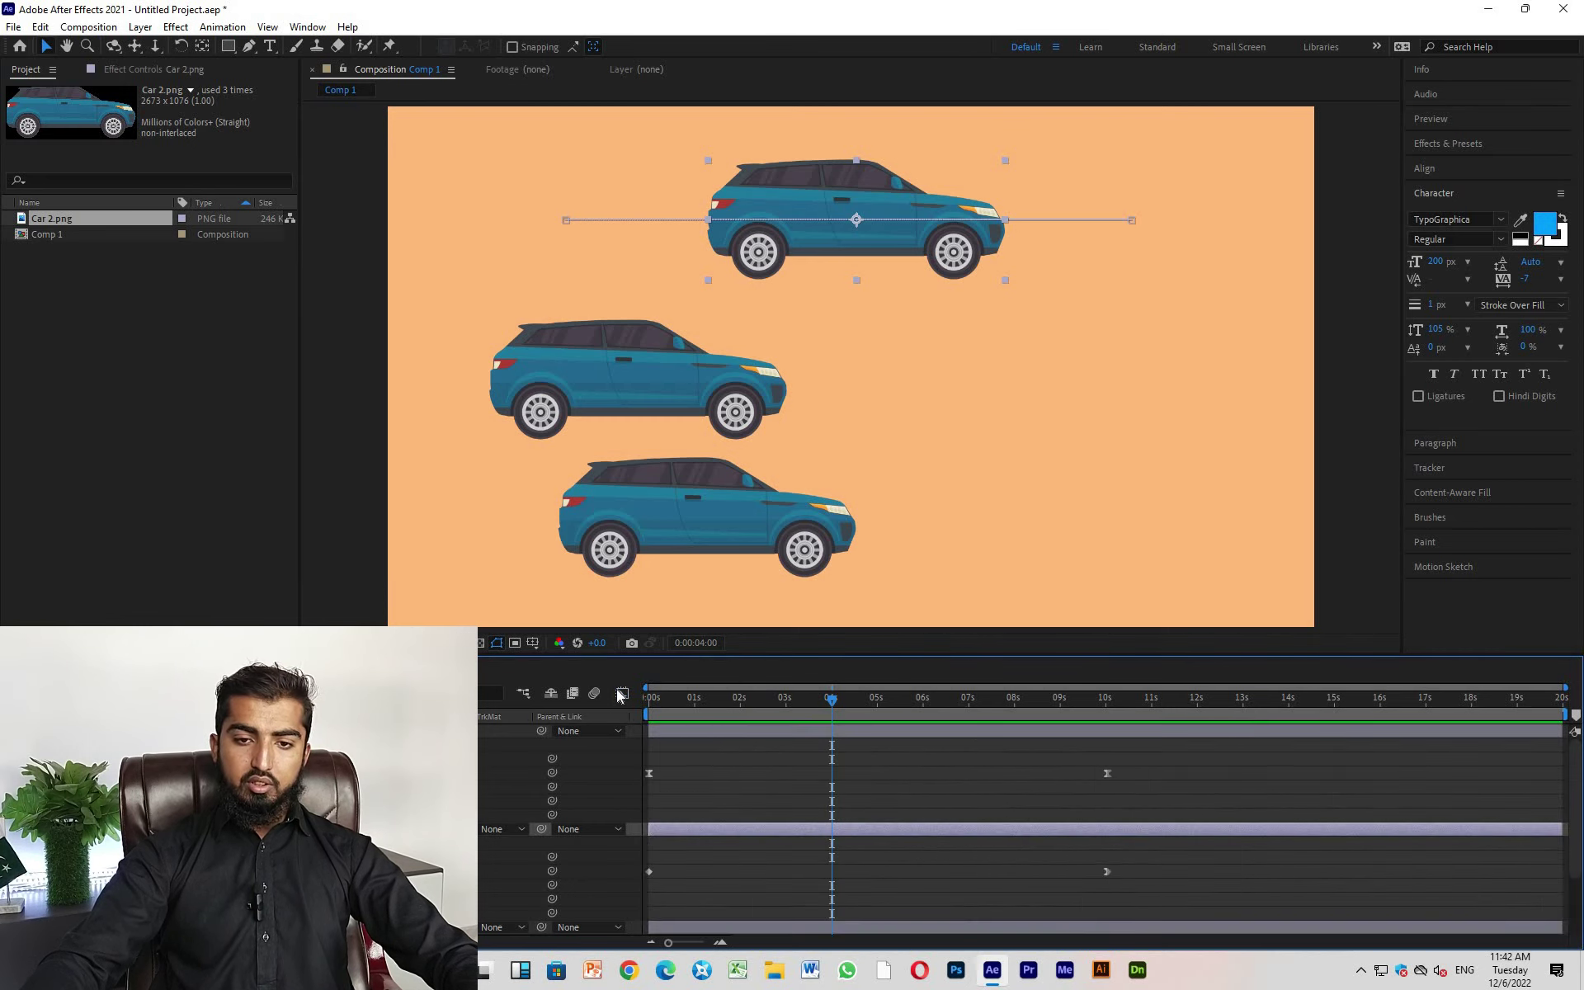
left_click(620, 694)
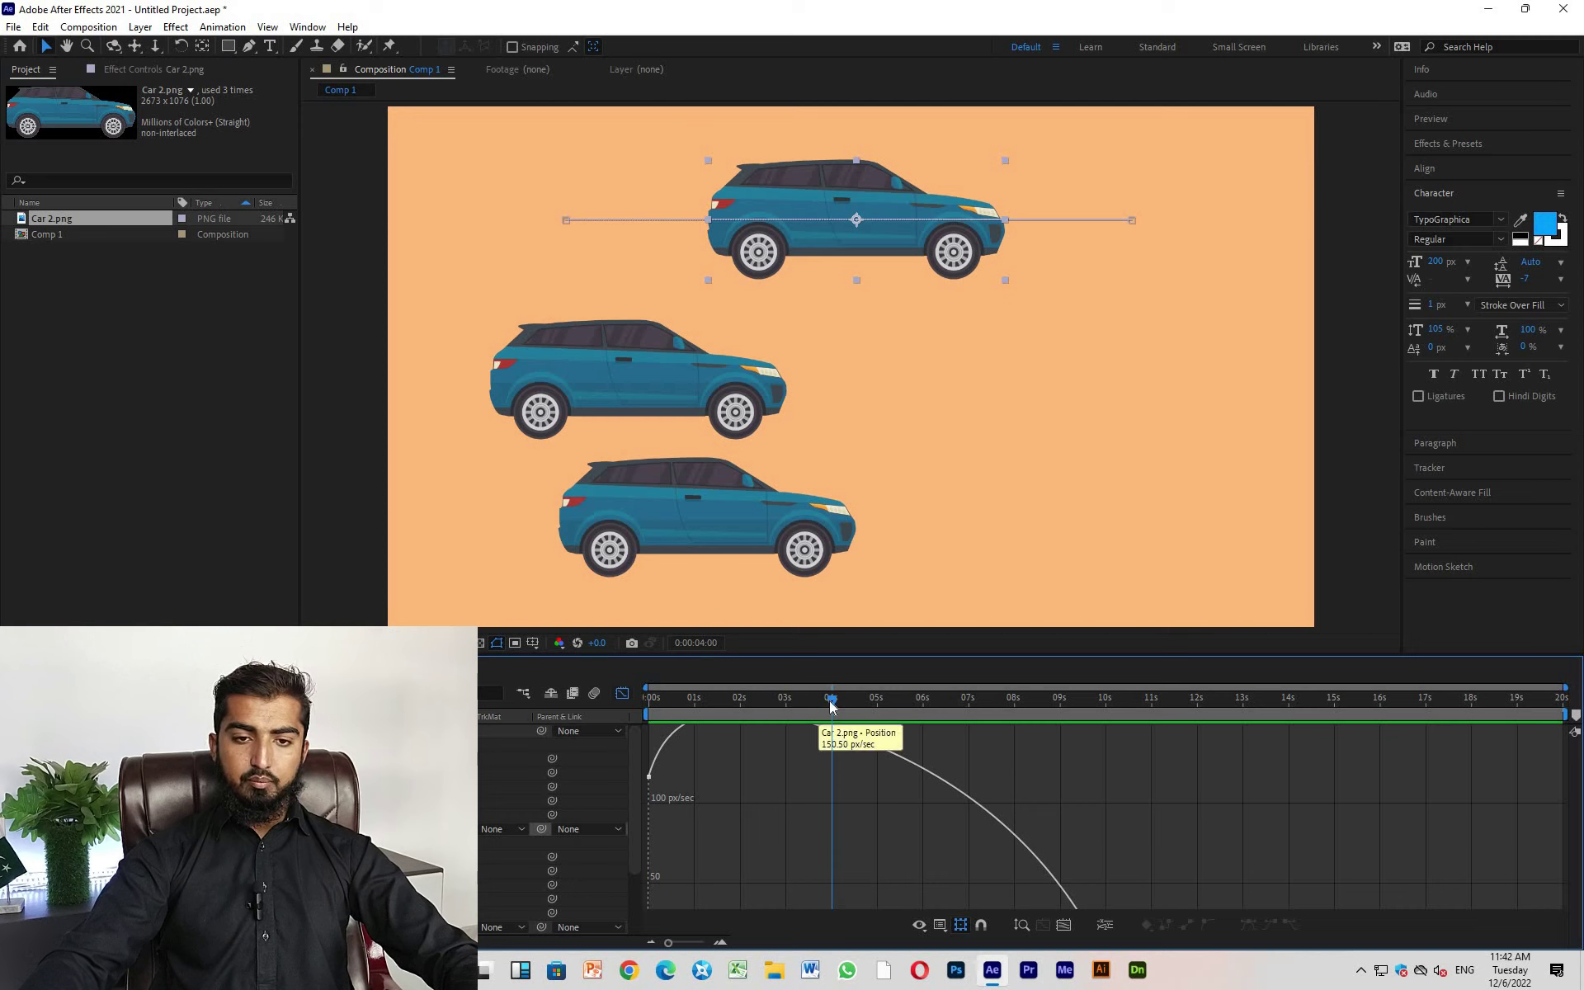
left_click_drag(832, 700, 692, 740)
left_click(891, 757)
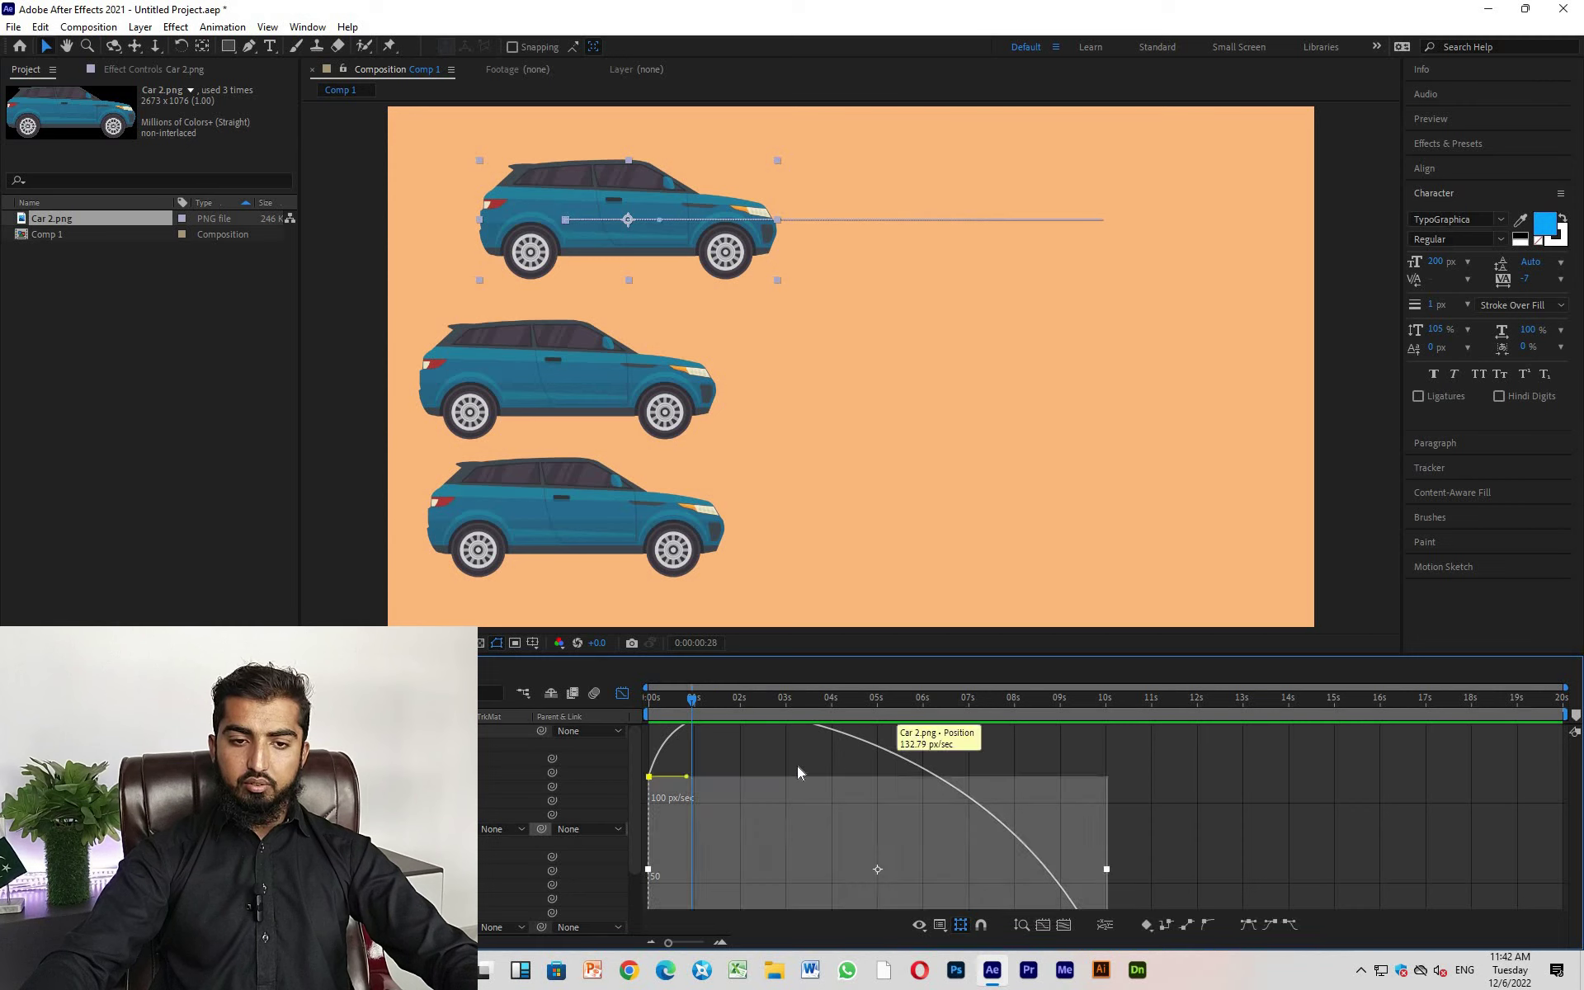
Stretch the top car's last Position ease handle back to about 5 seconds and shorten the first keyframe's handle for a fast start.
scroll(780, 770, "down", 3)
scroll(780, 770, "down", 2)
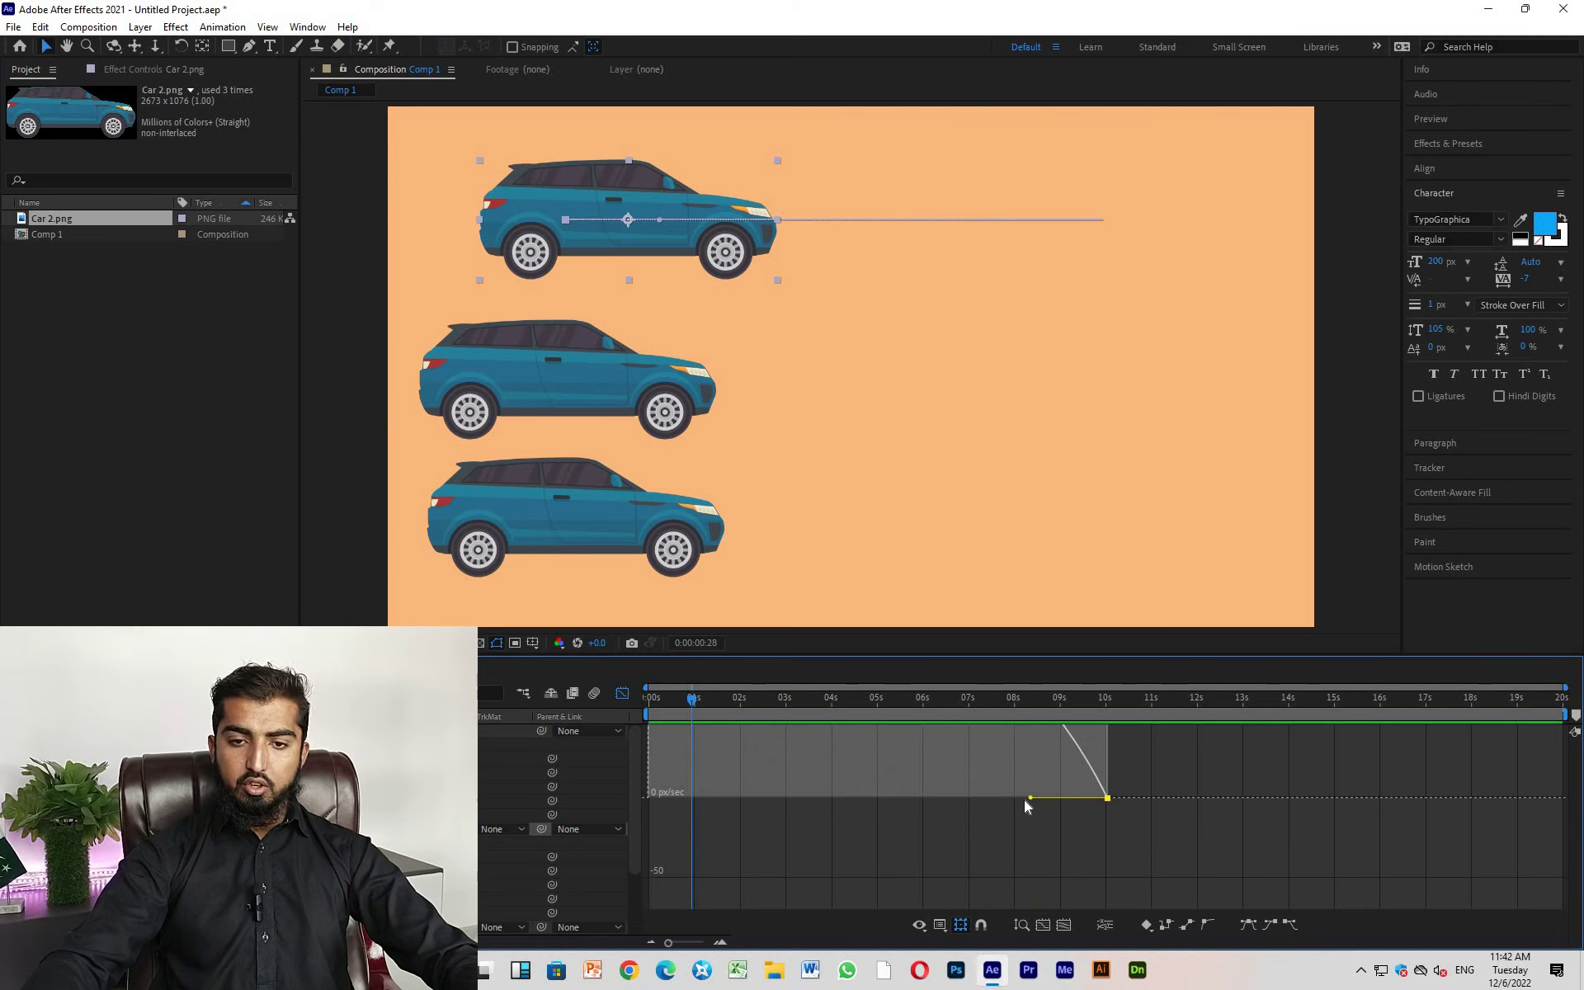
left_click_drag(1001, 798, 836, 804)
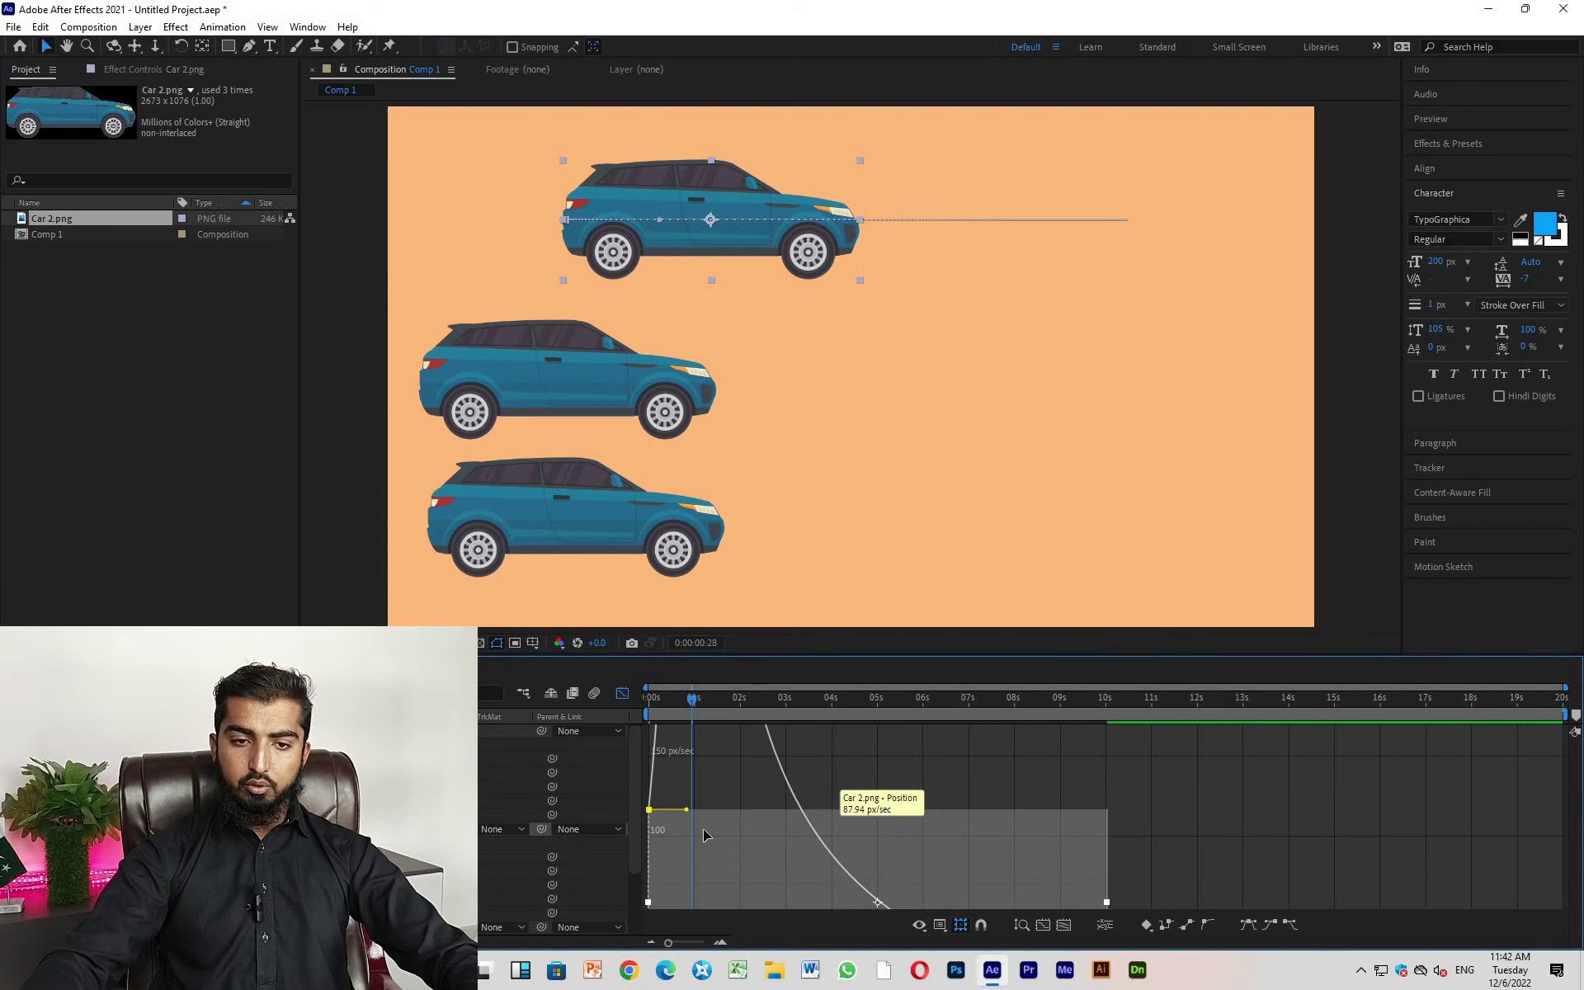
mouse_move(681, 816)
left_mouse_down()
mouse_move(696, 794)
mouse_move(675, 808)
left_mouse_up()
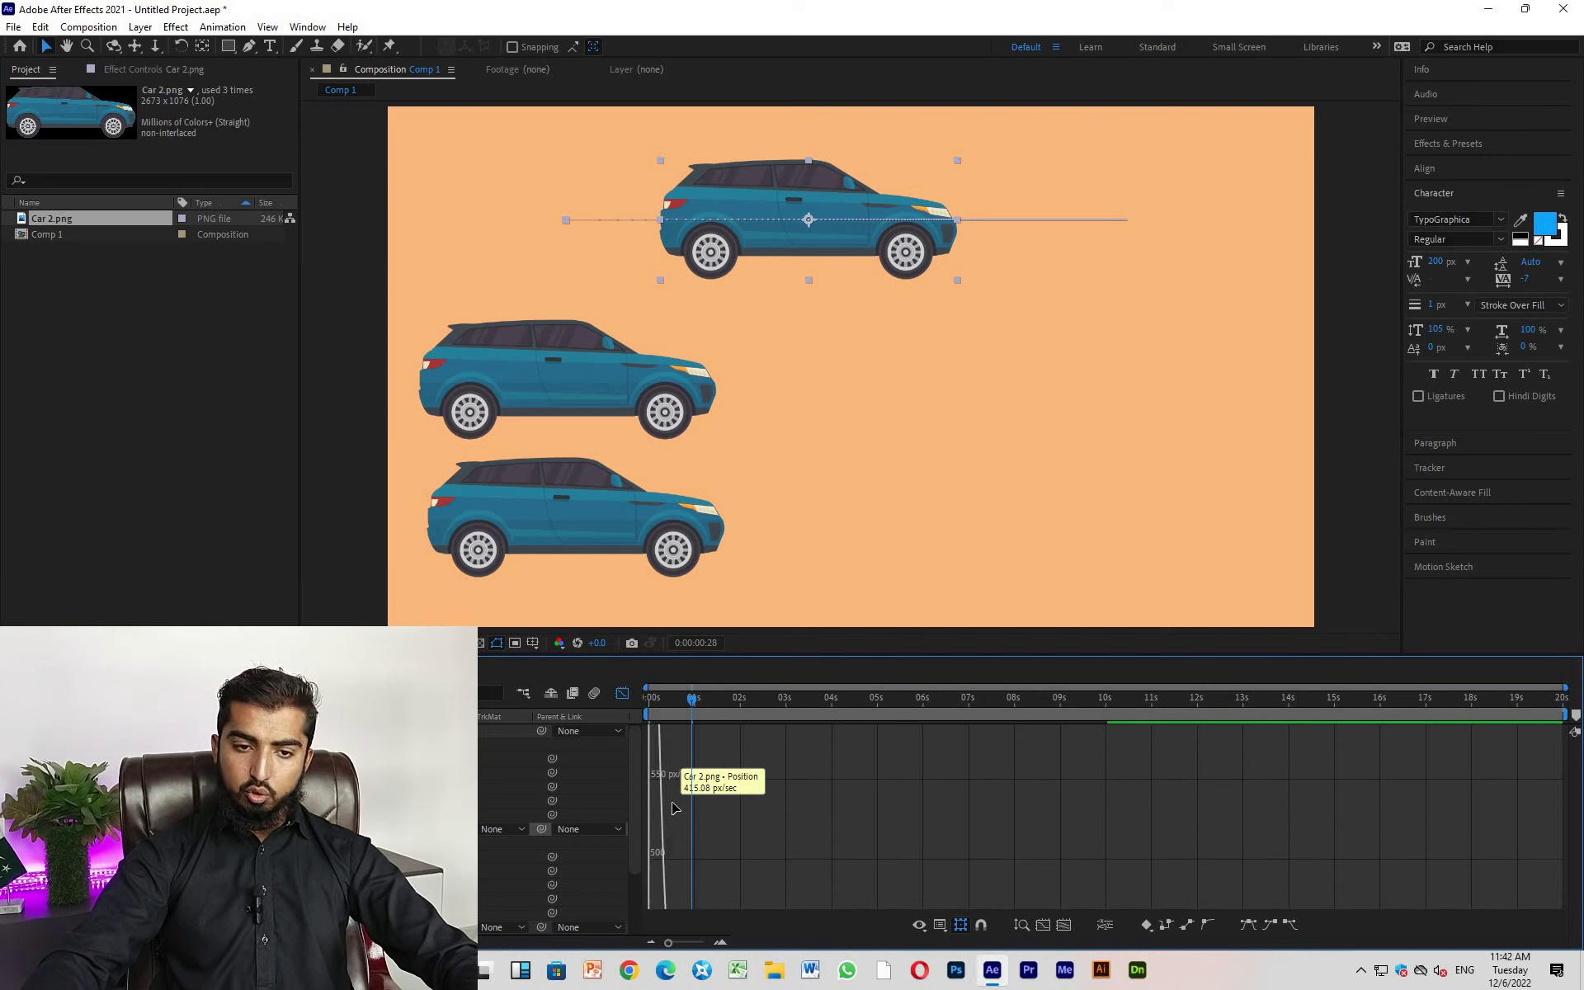
left_click(719, 780)
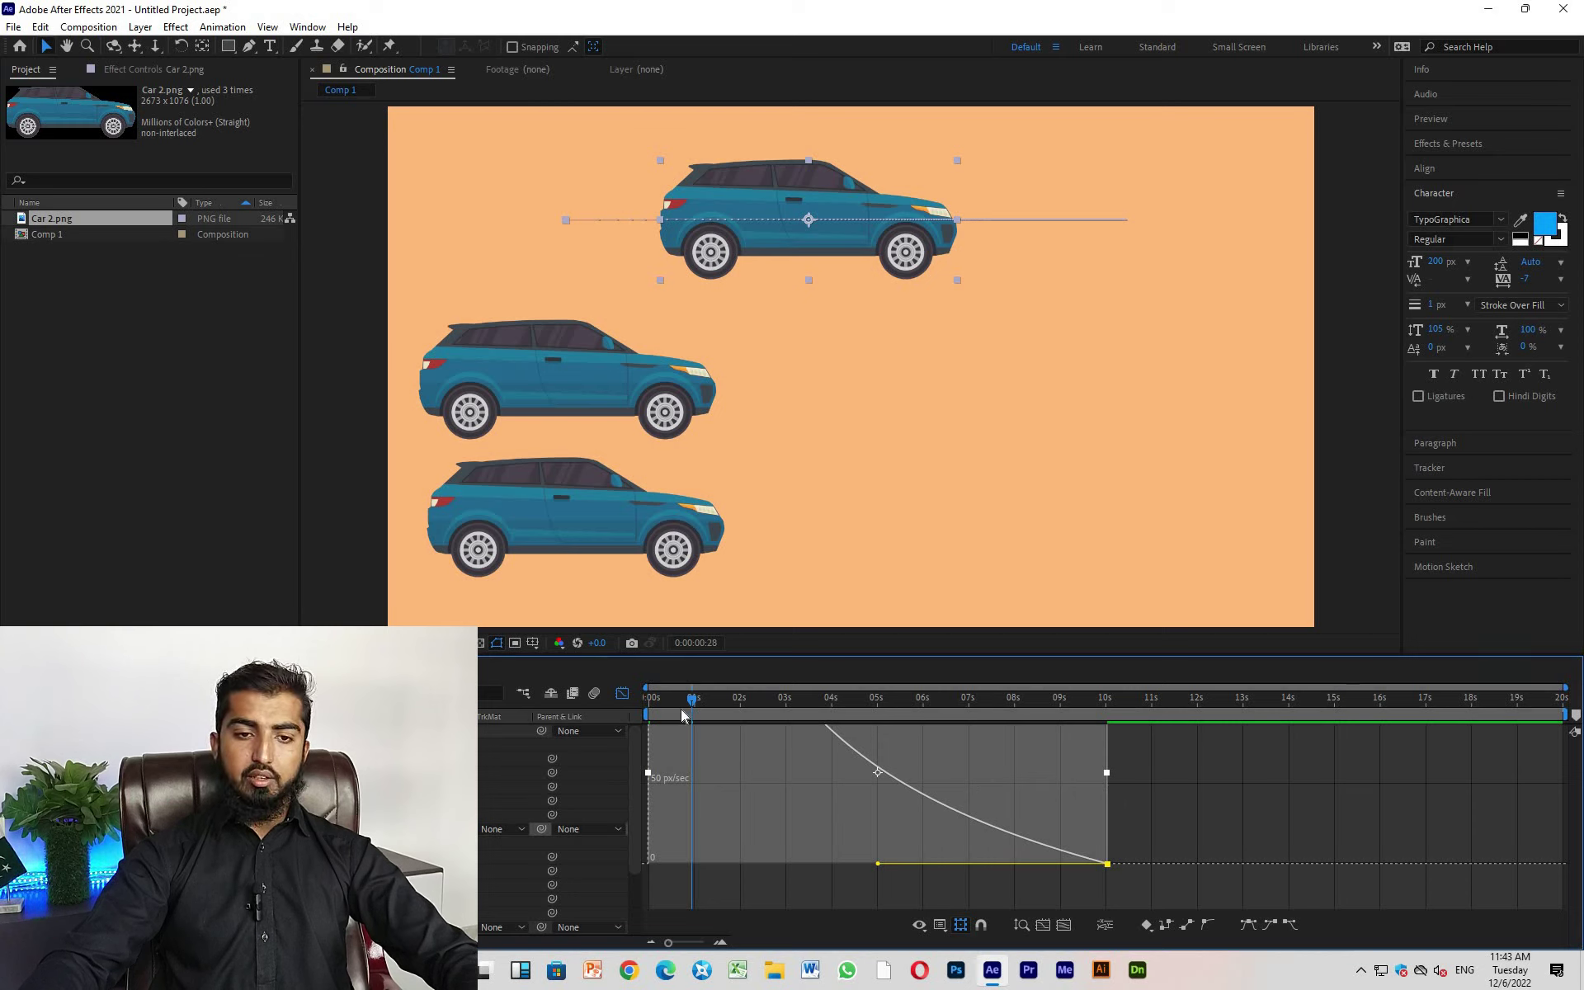
Return to the start, then scrub and preview the animation to compare the top car's adjusted motion with the other cars.
left_click_drag(693, 708, 647, 702)
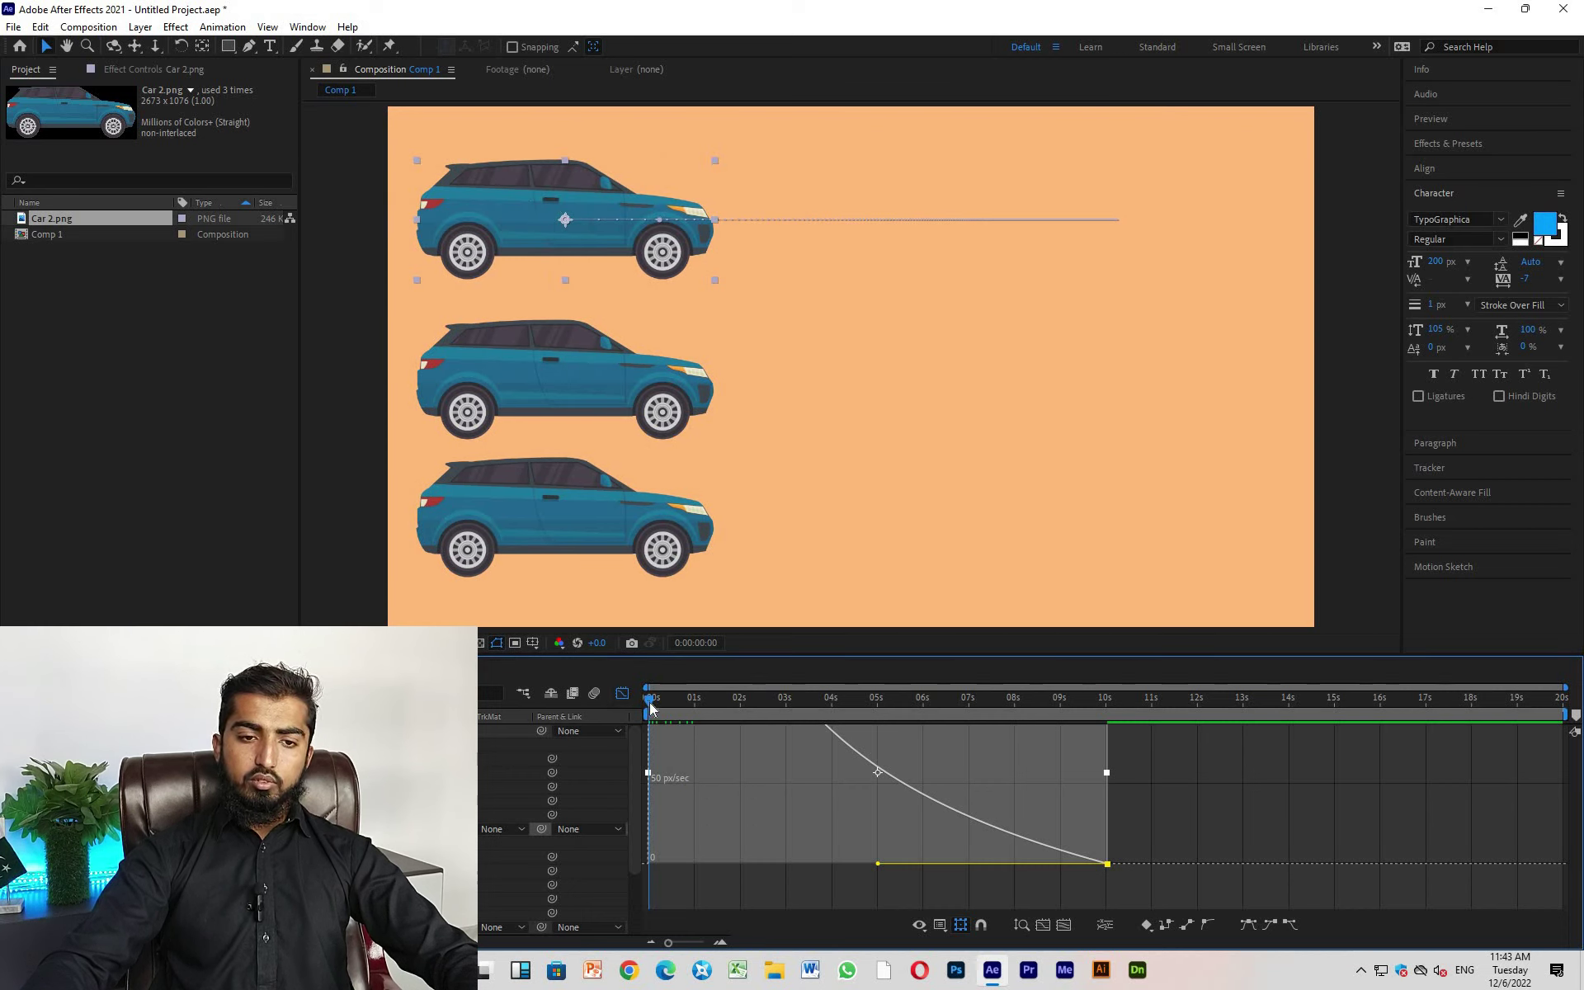
left_click_drag(652, 702, 970, 726)
left_click_drag(822, 730, 645, 717)
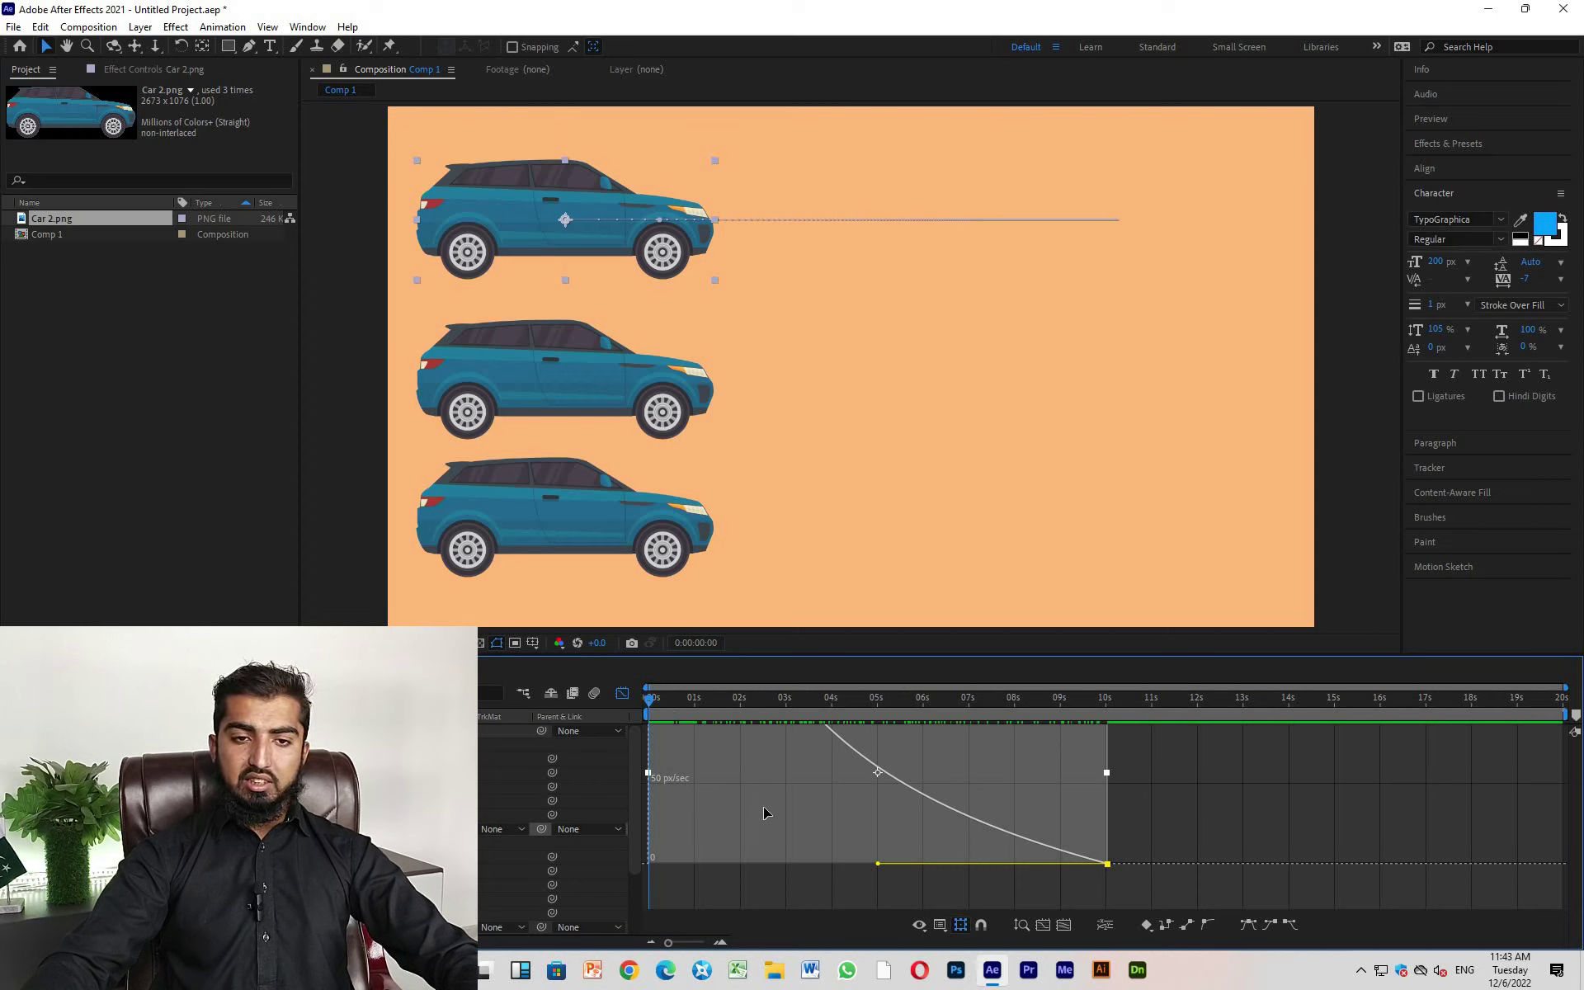
key("space")
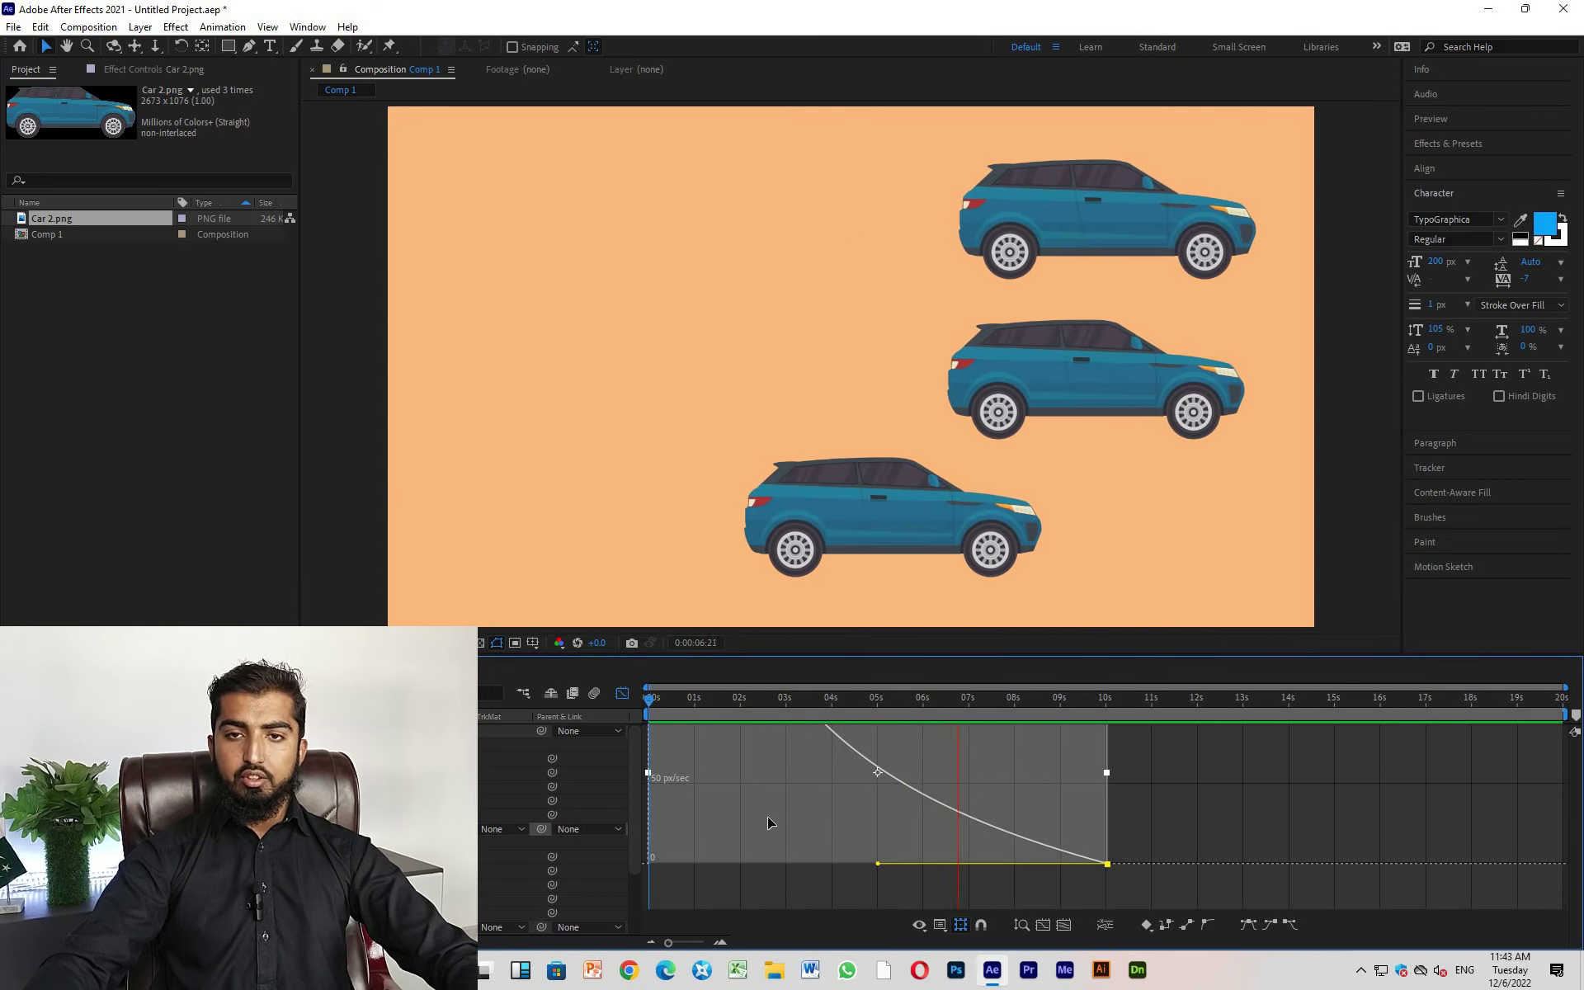
key("space")
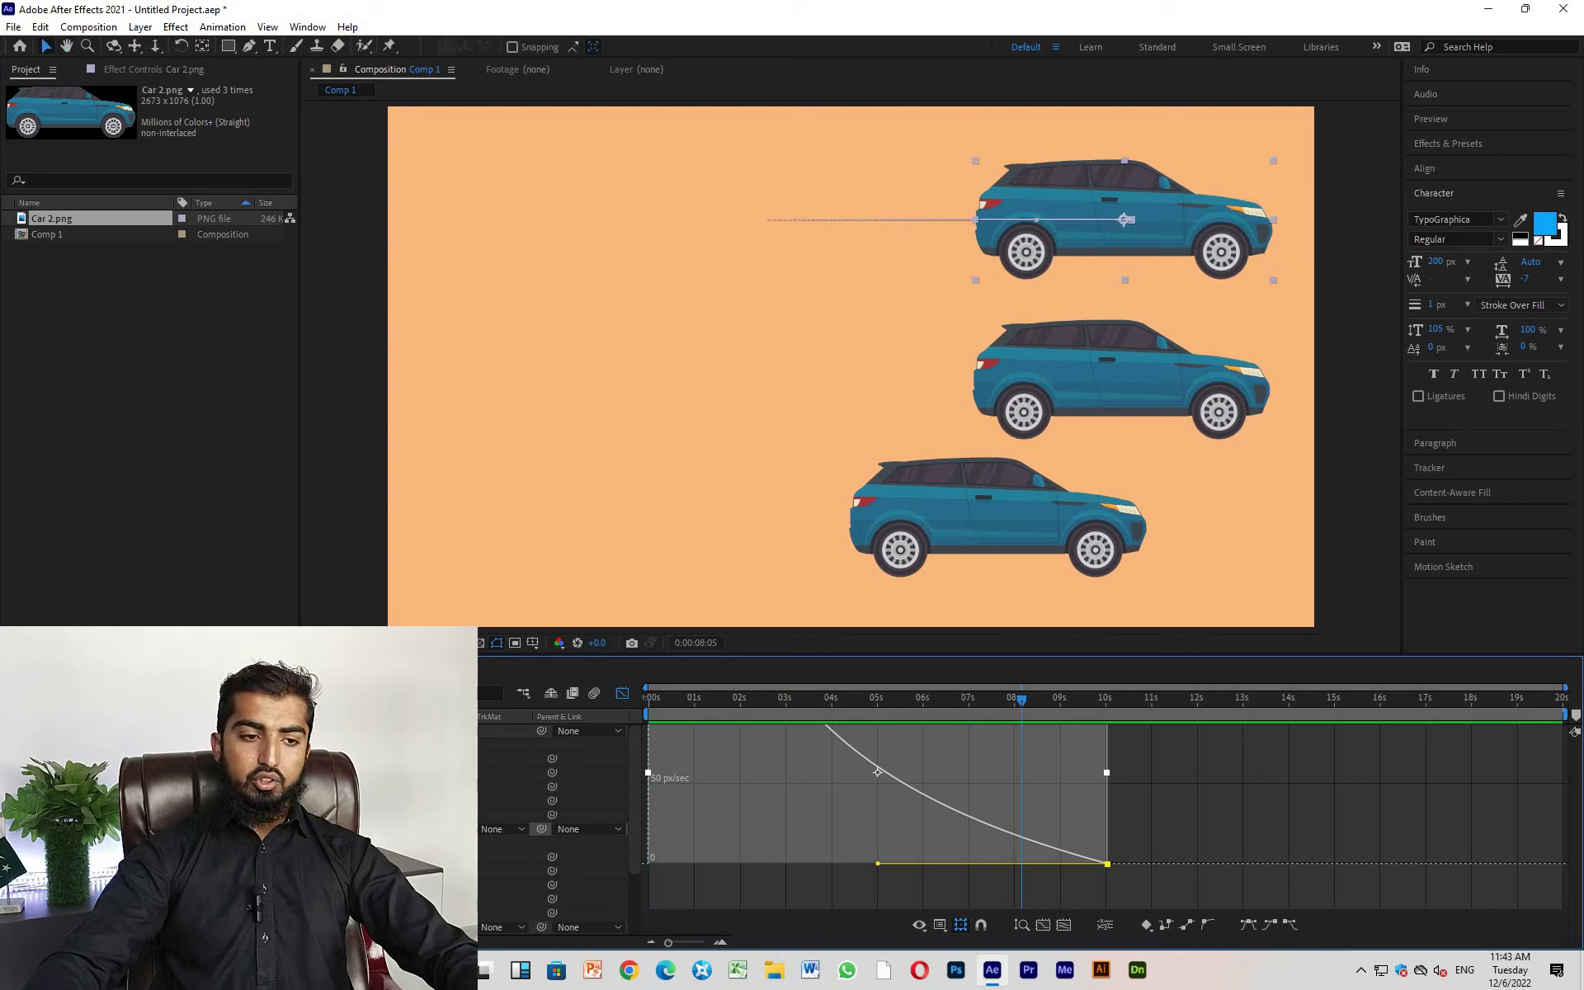
Select the bottom car and show its Position speed curve in the Graph Editor.
scroll(552, 825, "down", 2)
left_click(877, 771)
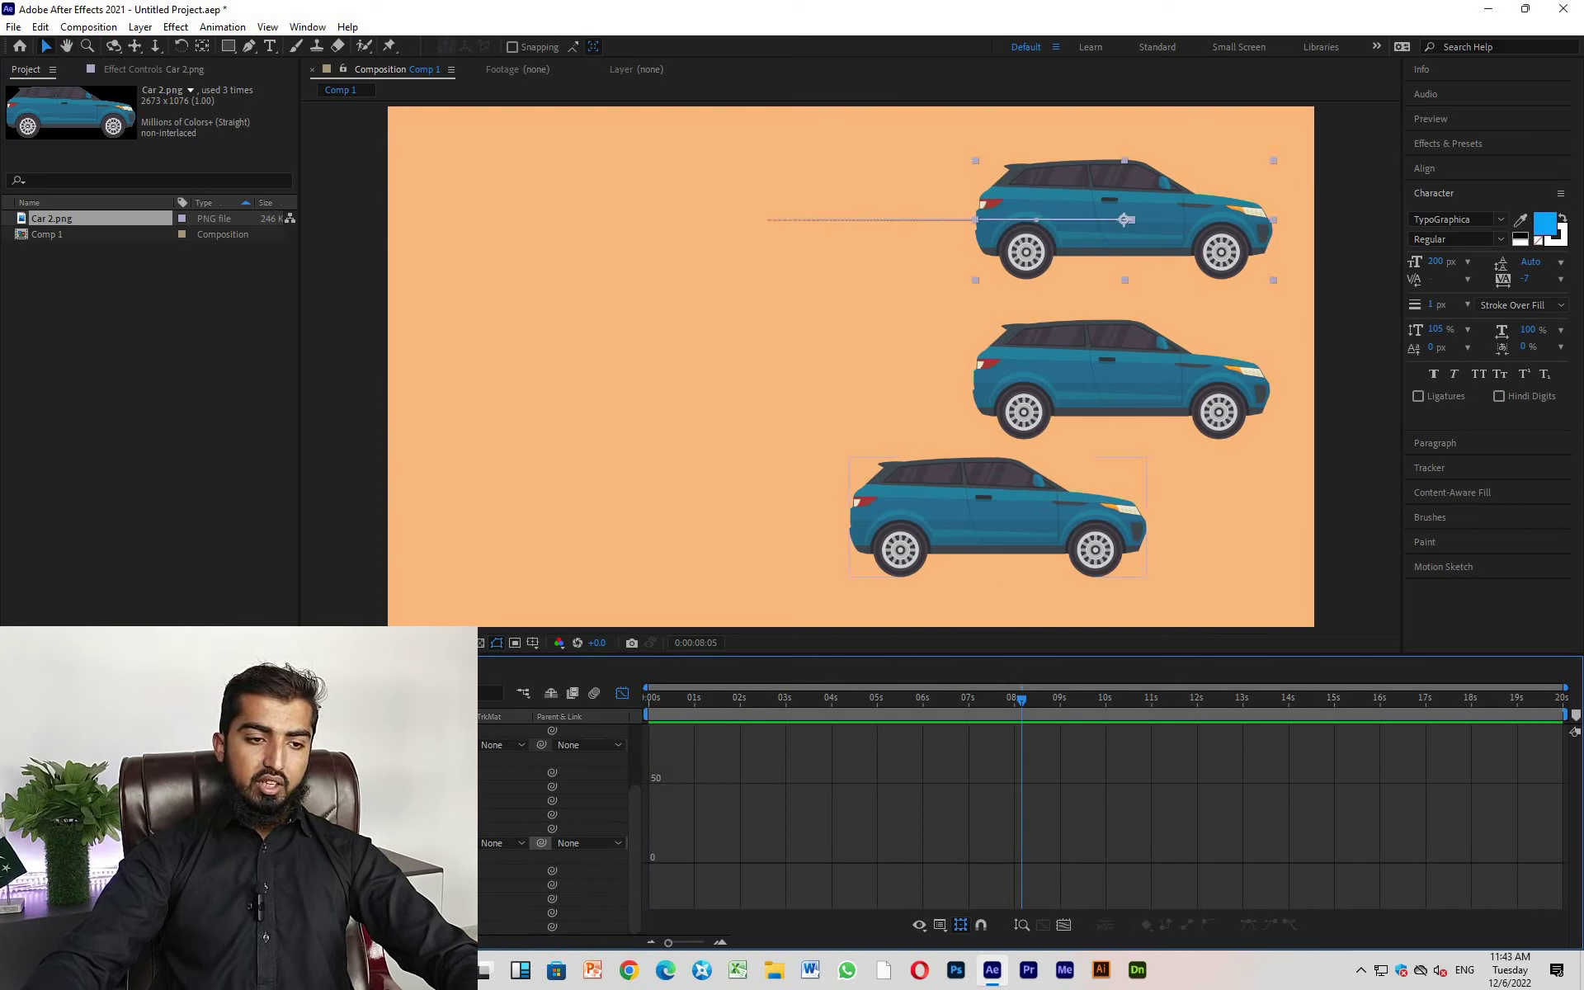
left_click(884, 500)
scroll(760, 860, "up", 5)
scroll(809, 859, "down", 9)
scroll(805, 854, "down", 12)
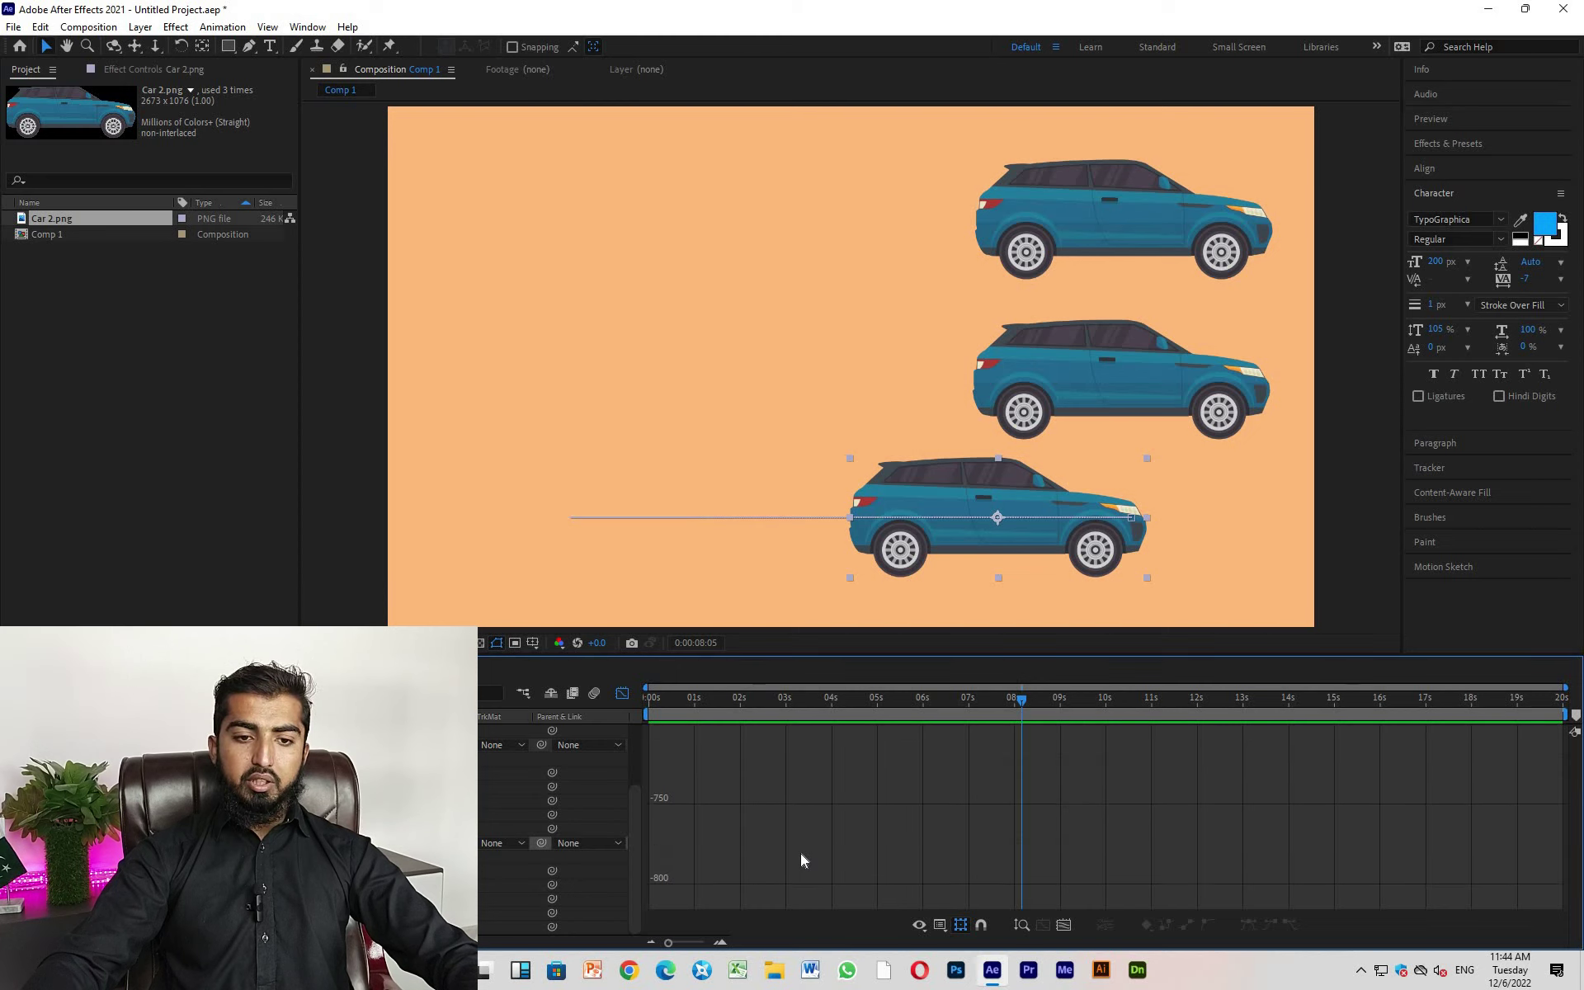
scroll(794, 852, "down", 1)
left_click(622, 694)
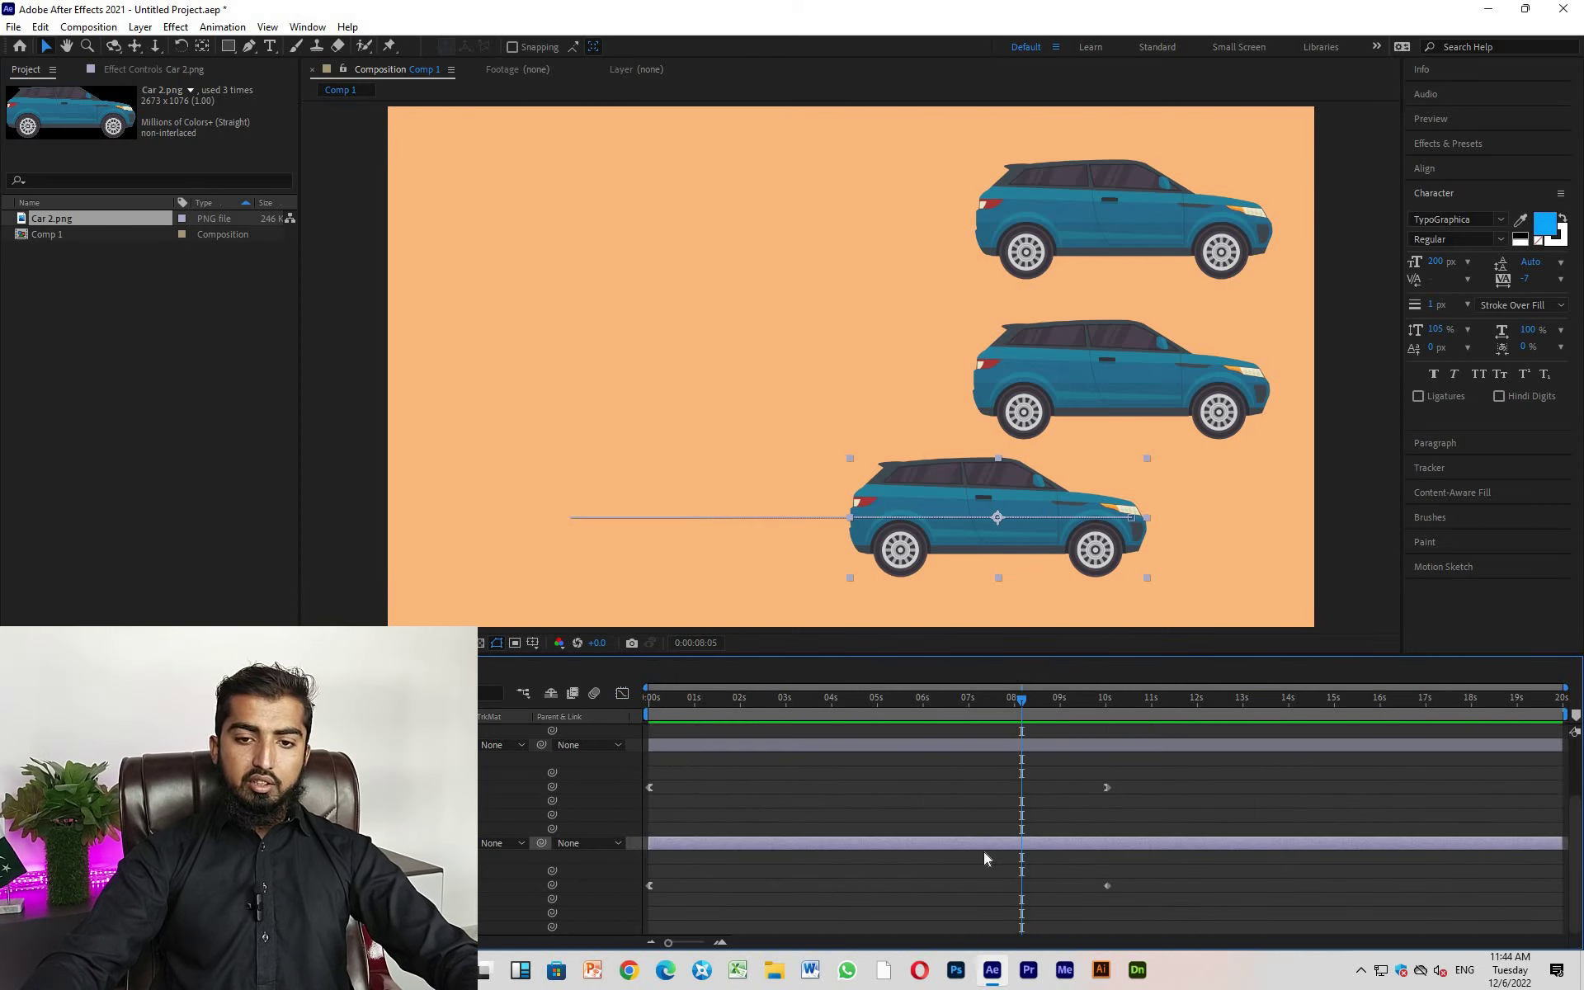
left_click(622, 694)
Stretch the bottom car's first Position ease handle far toward the last keyframe and shorten the last keyframe's handle almost completely.
scroll(827, 825, "down", 3)
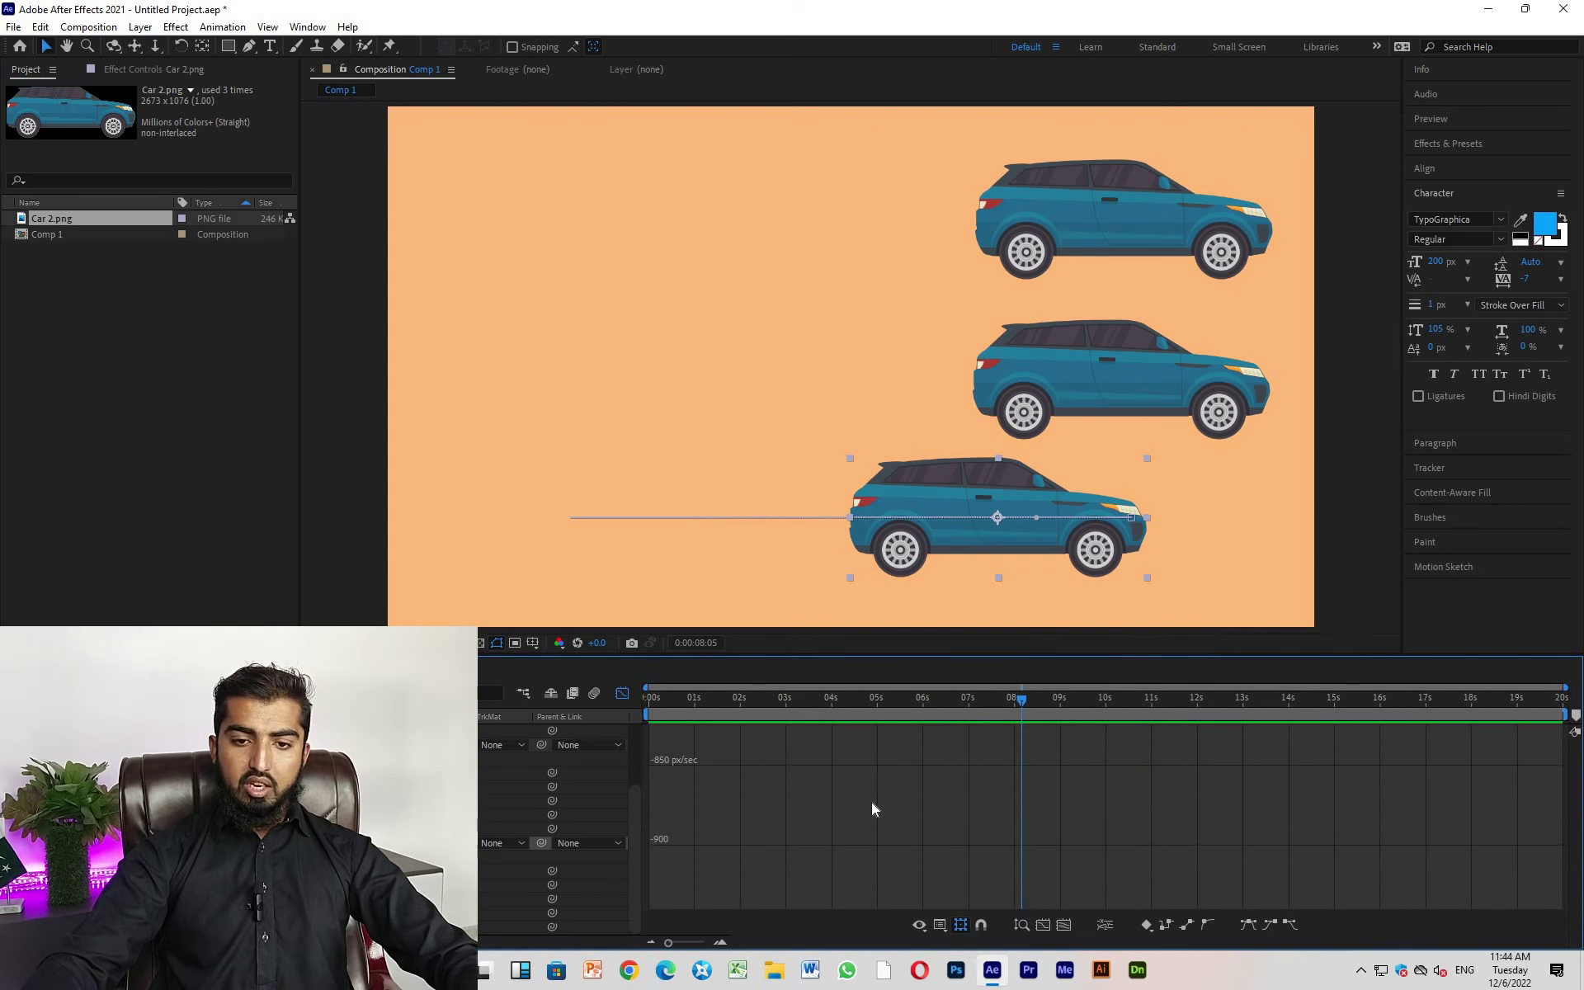
scroll(873, 804, "down", 1)
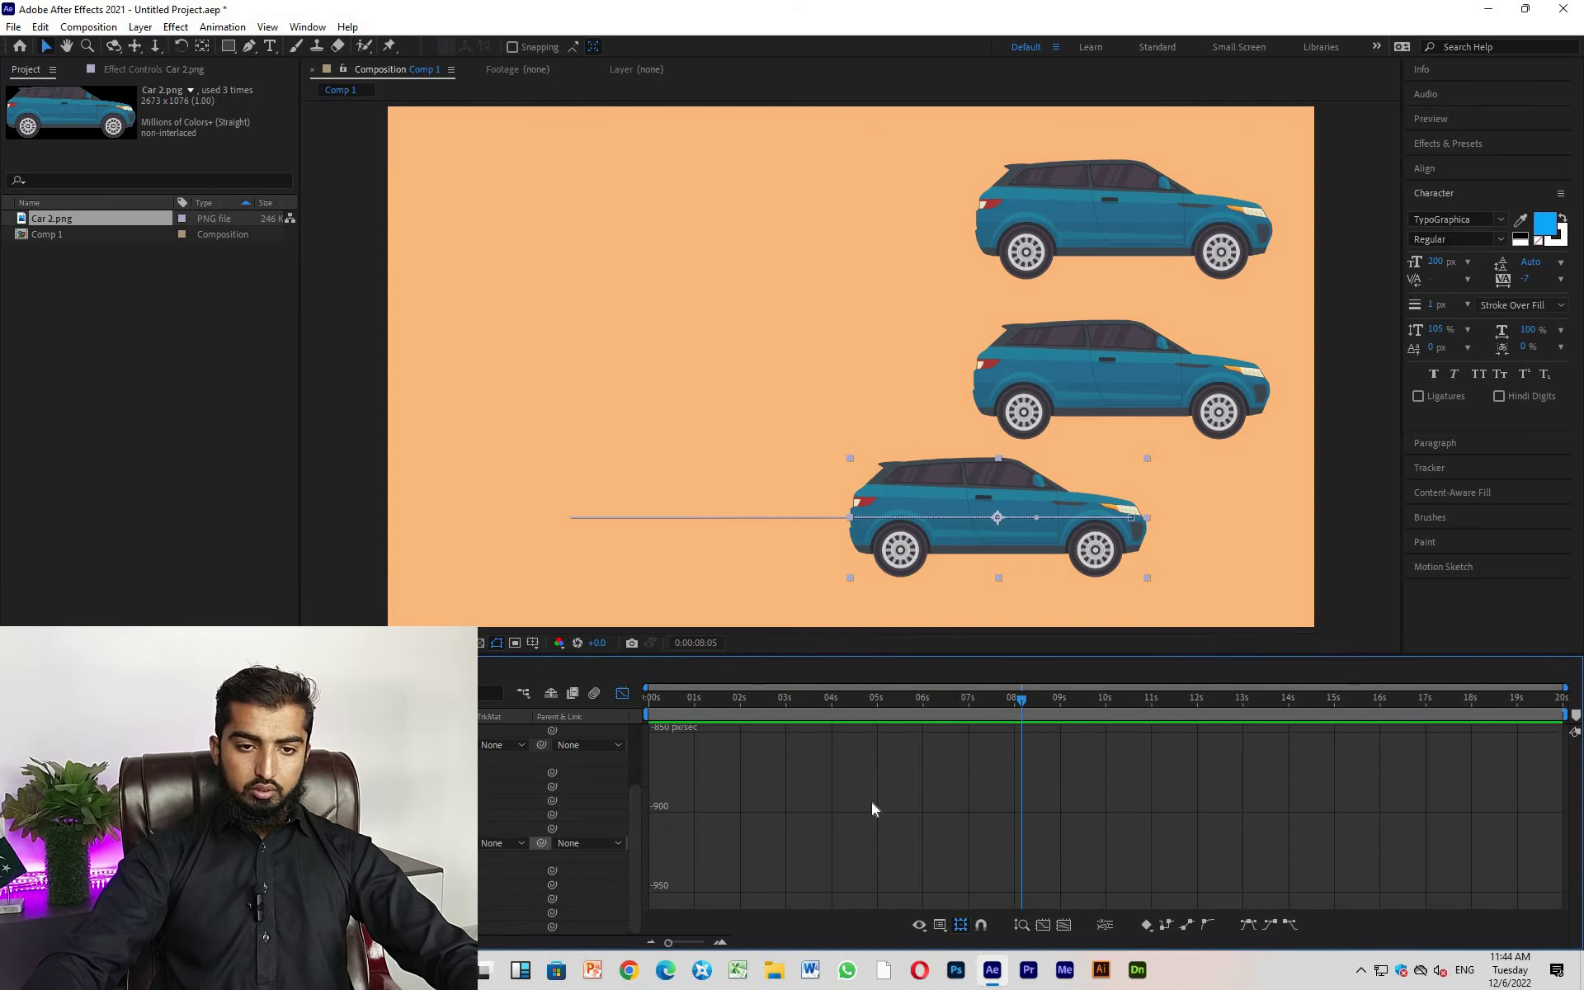
scroll(871, 802, "up", 10)
scroll(718, 819, "up", 6)
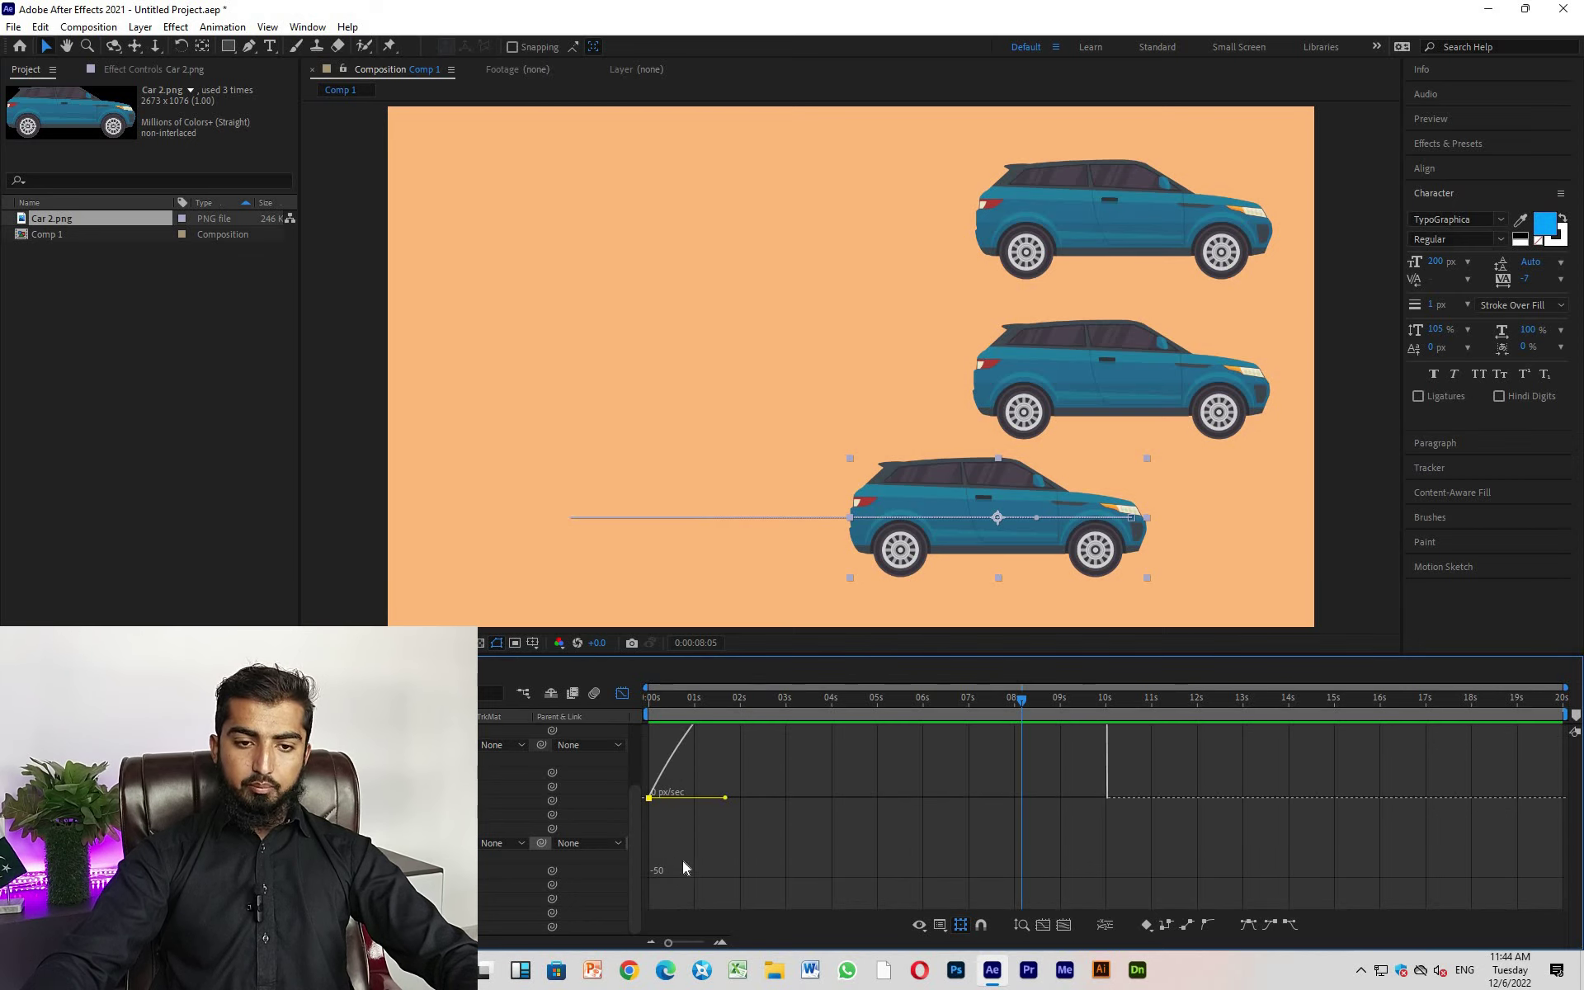
scroll(691, 840, "down", 3)
scroll(661, 838, "up", 3)
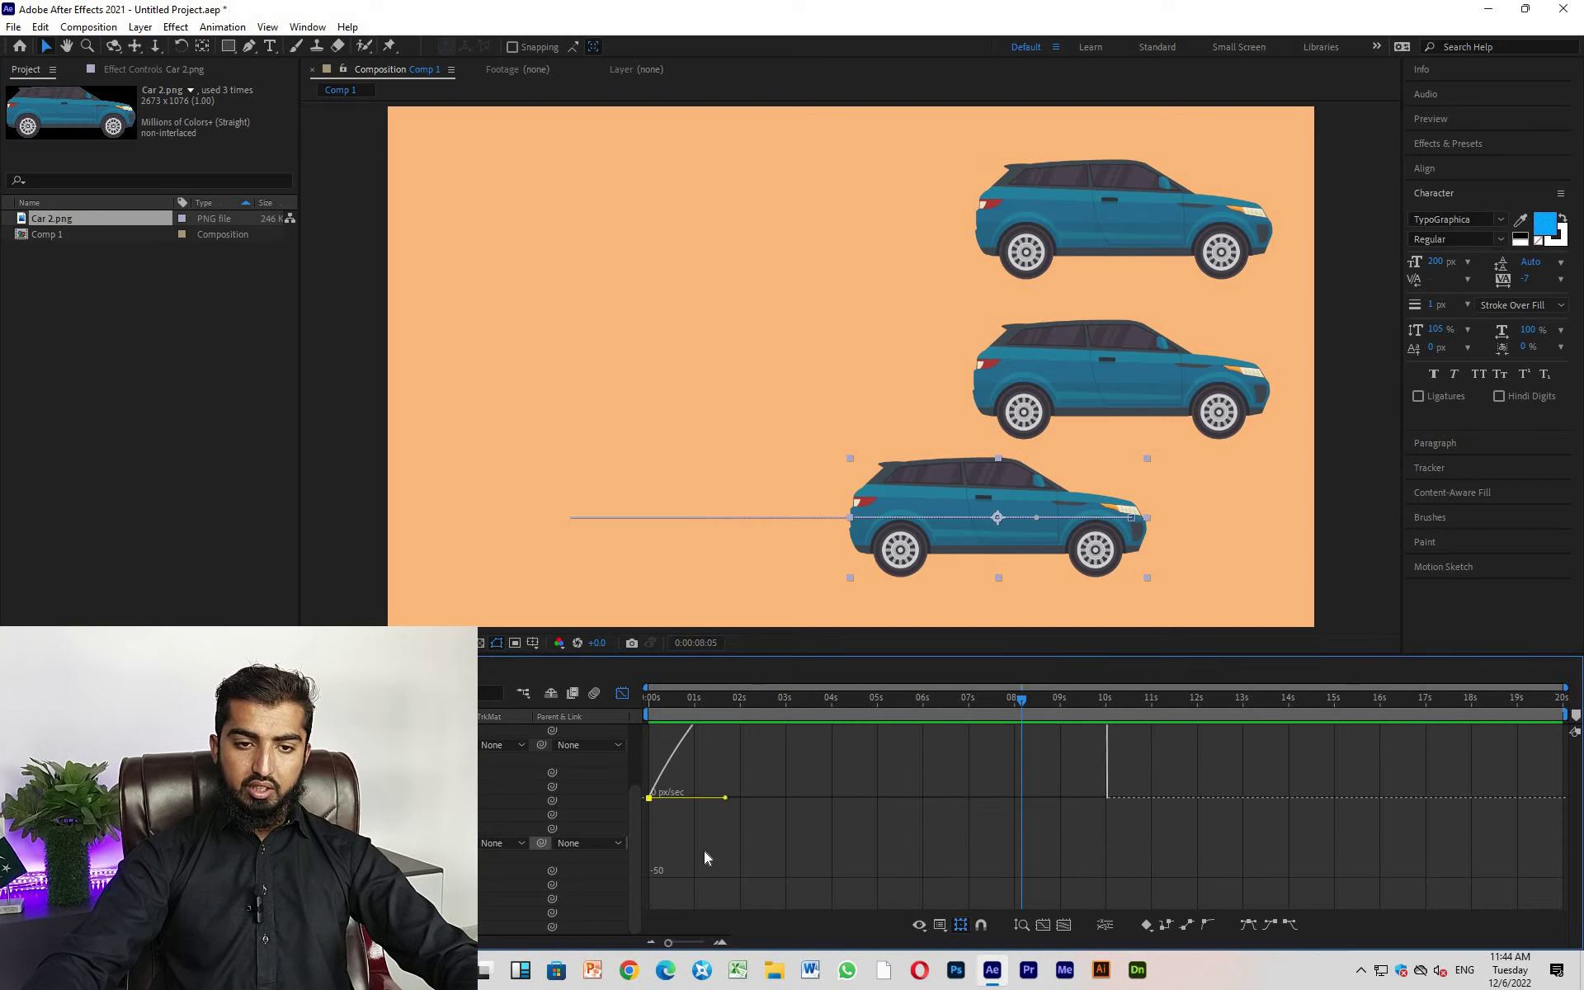
scroll(673, 852, "up", 2)
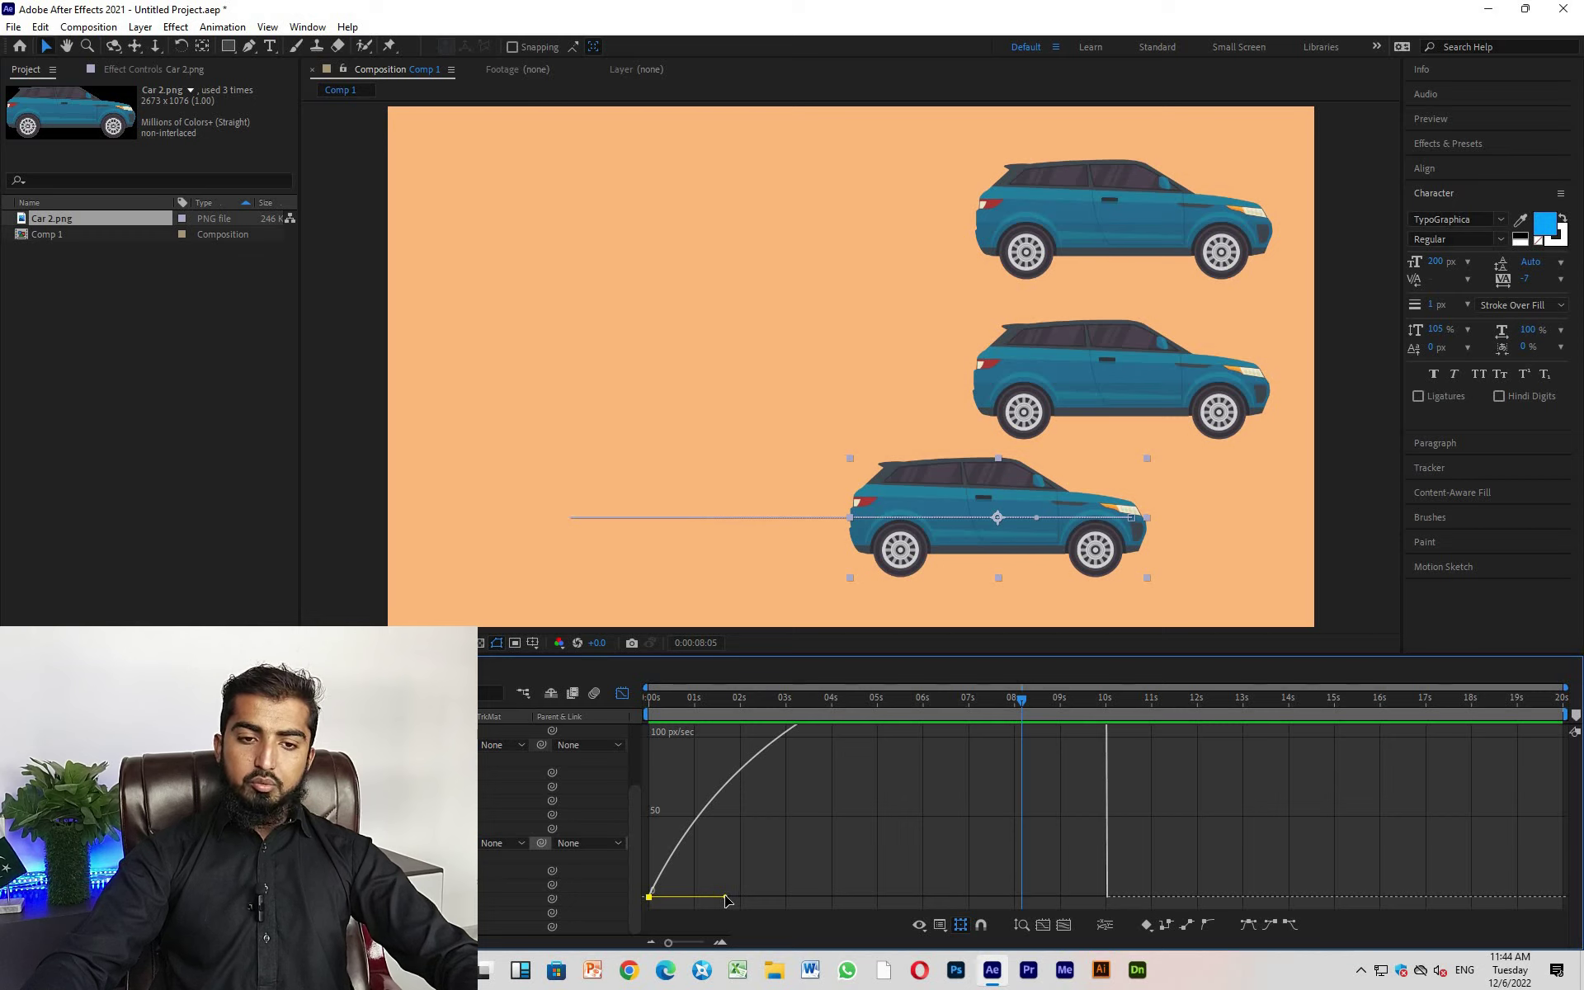
mouse_move(656, 896)
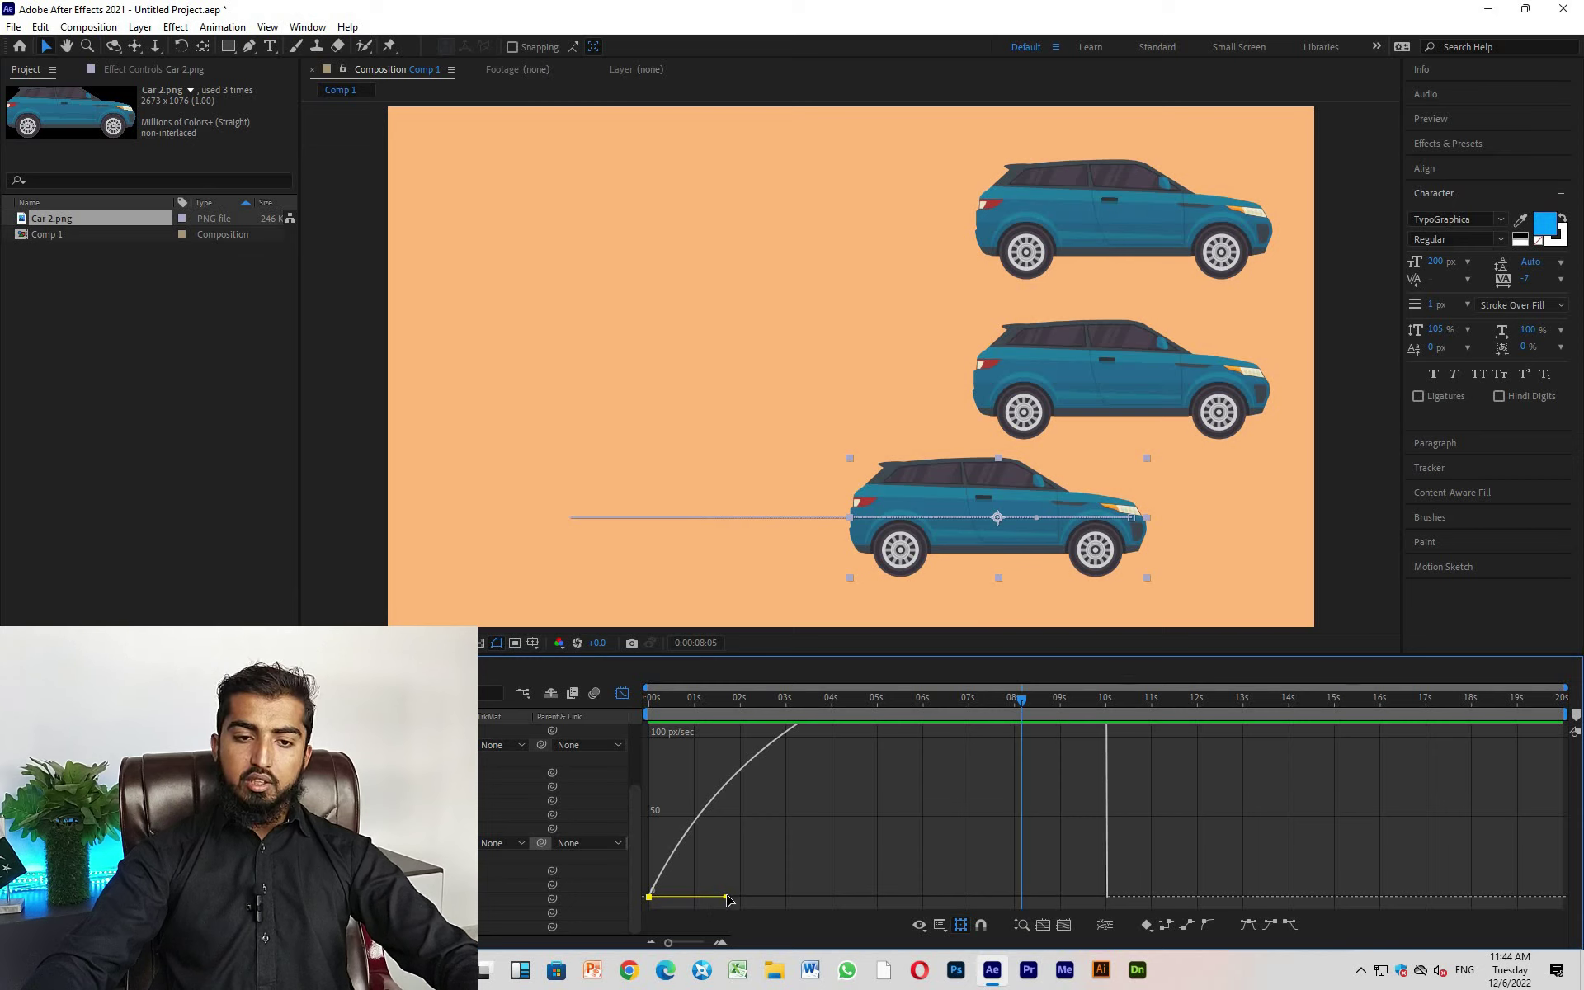
left_click_drag(726, 897, 924, 914)
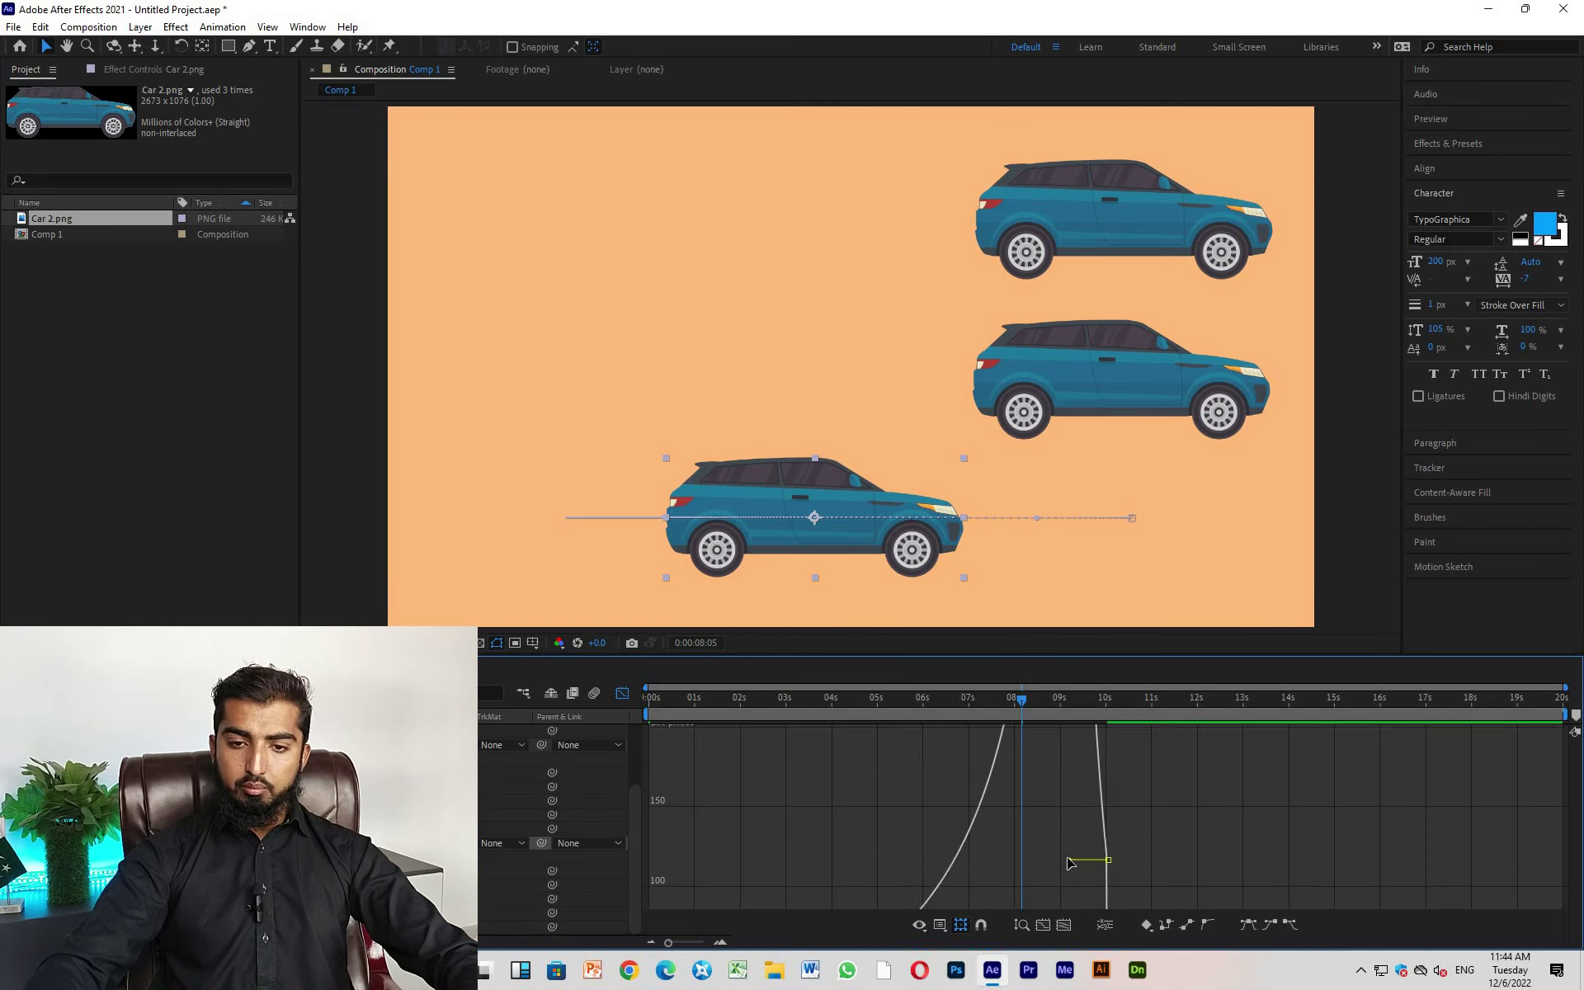
left_click_drag(1088, 863, 1106, 865)
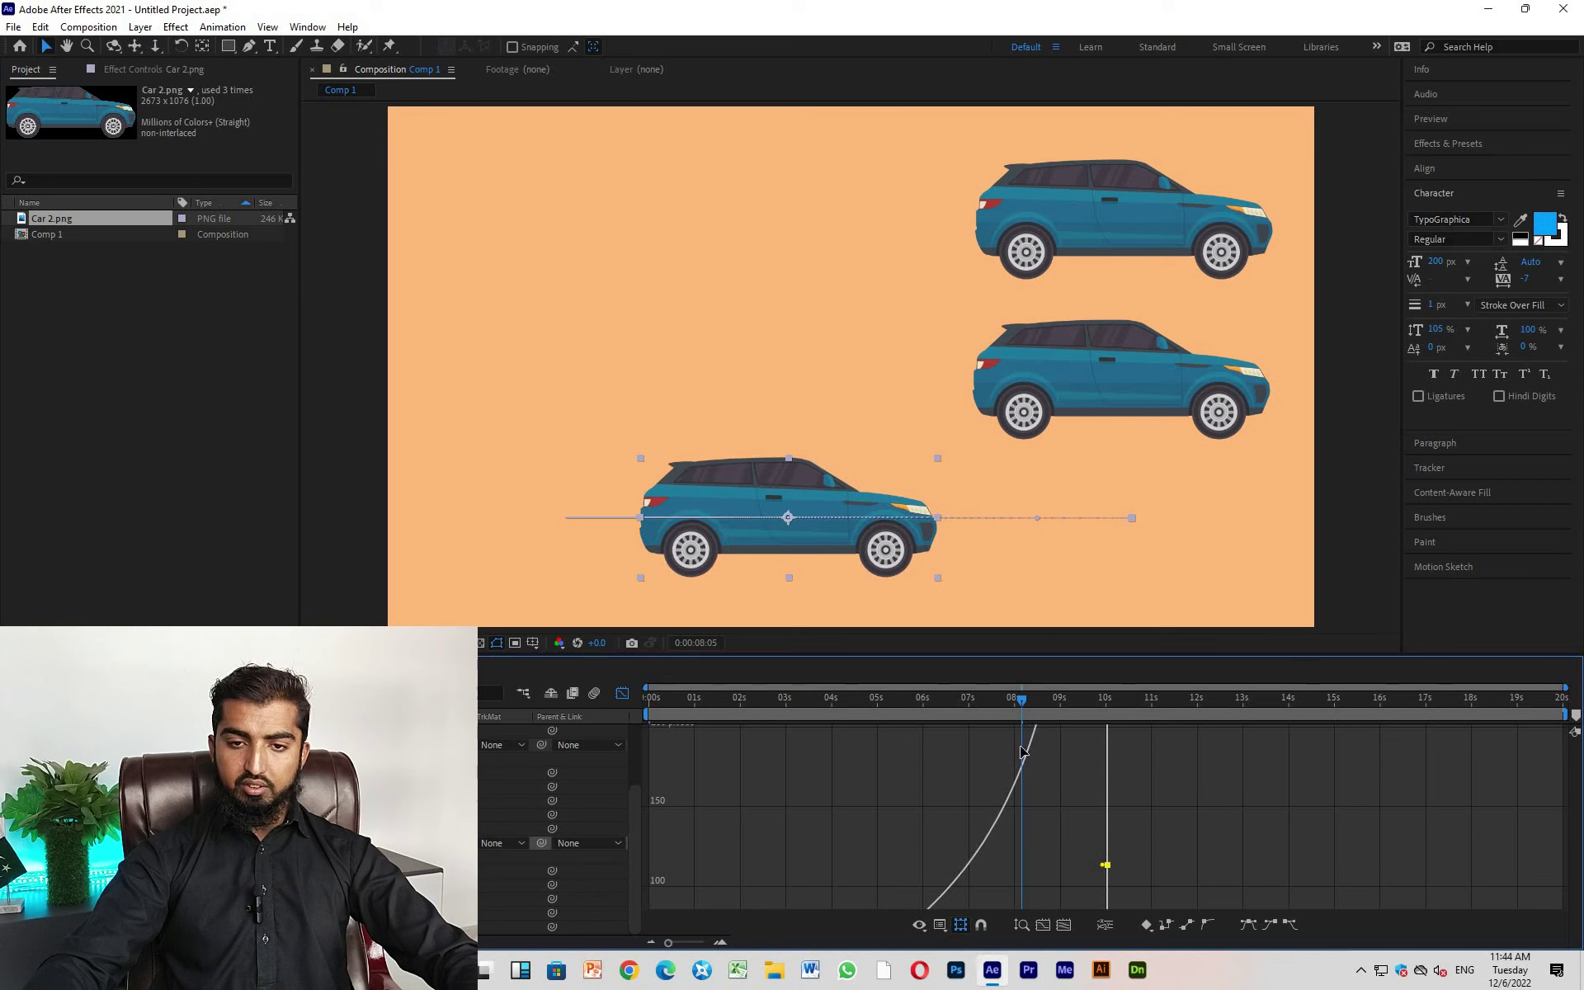
Return to the start, preview the three cars' animation, and scrub back to about 4:19 to compare their motion.
left_click_drag(918, 692, 631, 694)
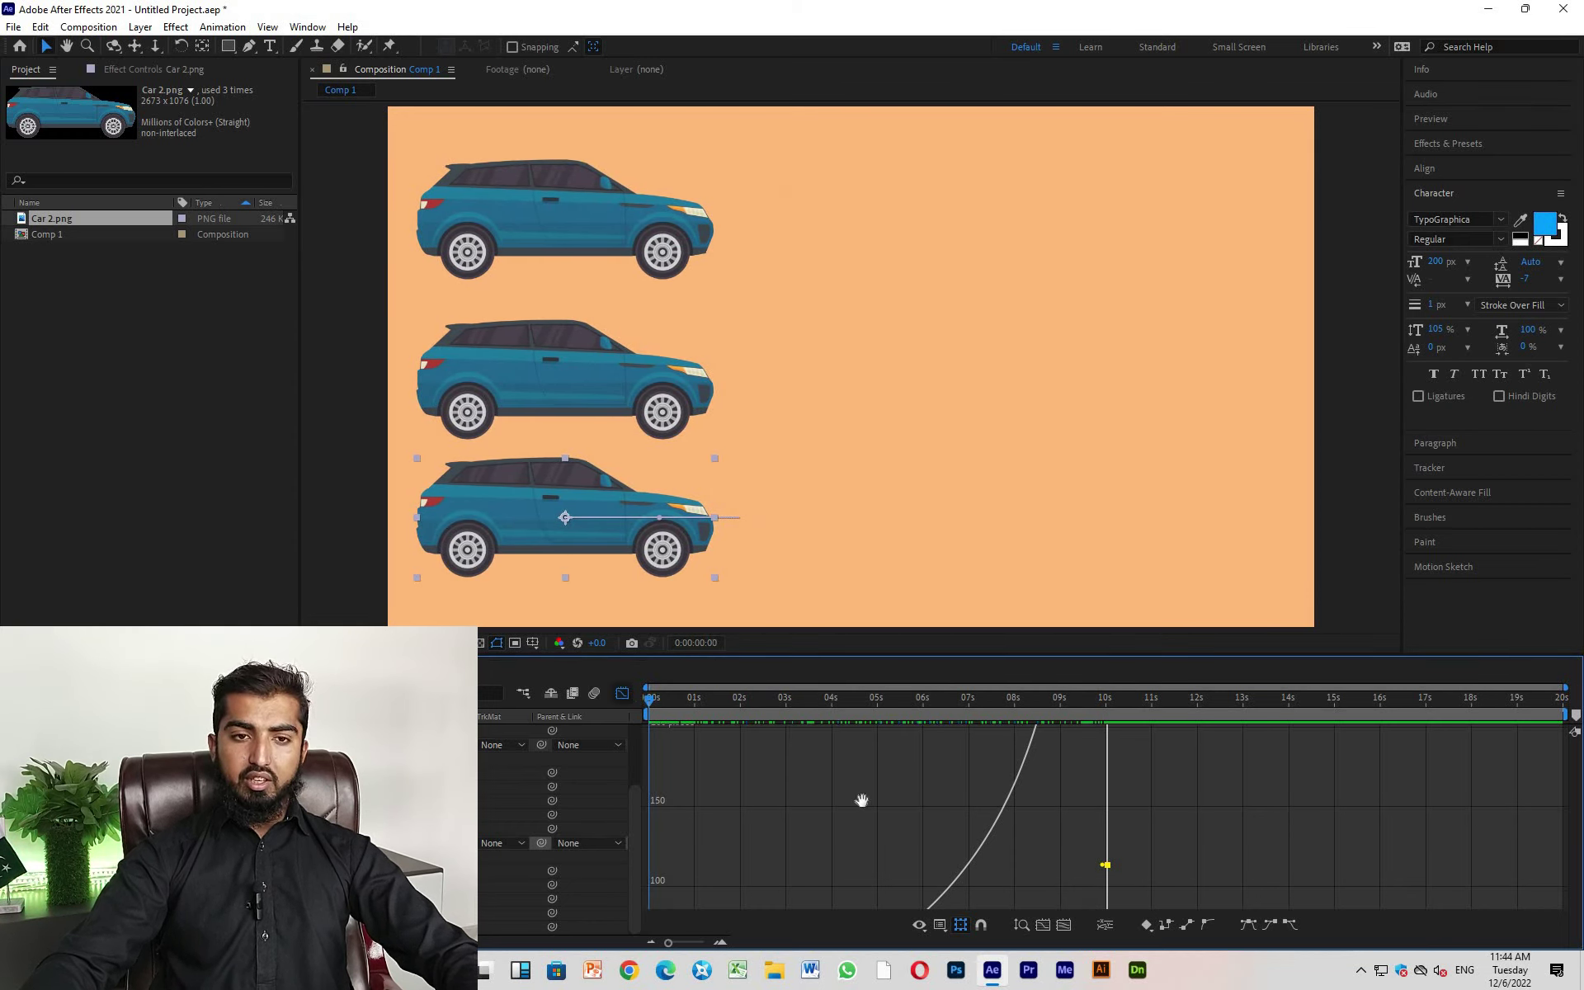
key("space")
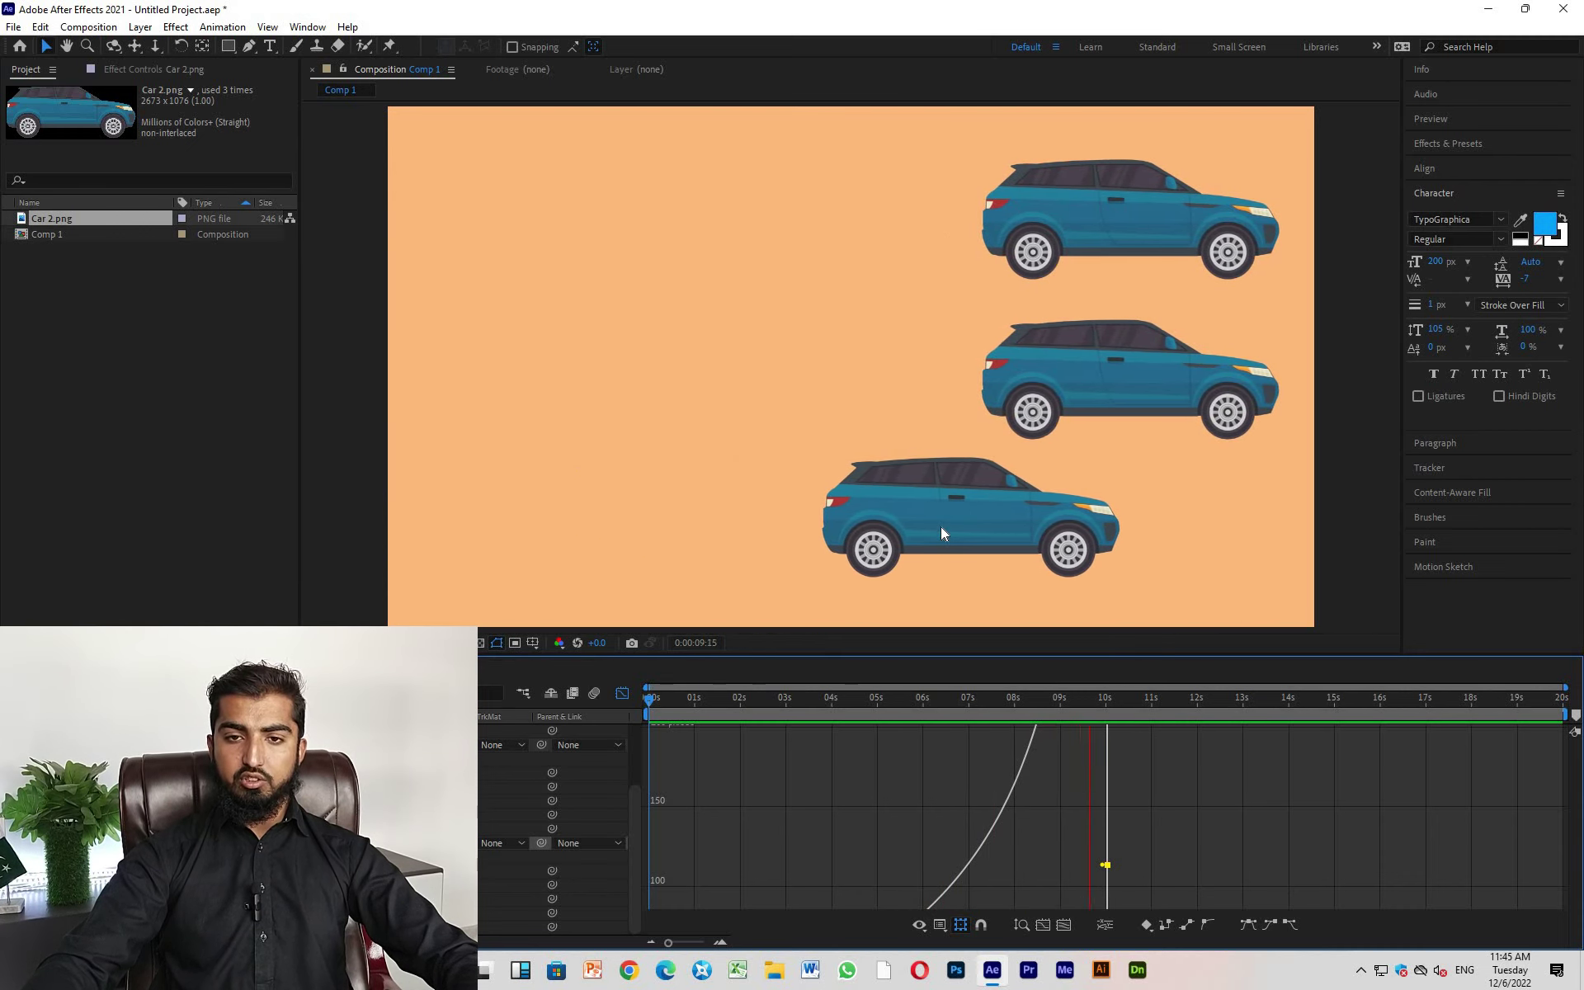
key("space")
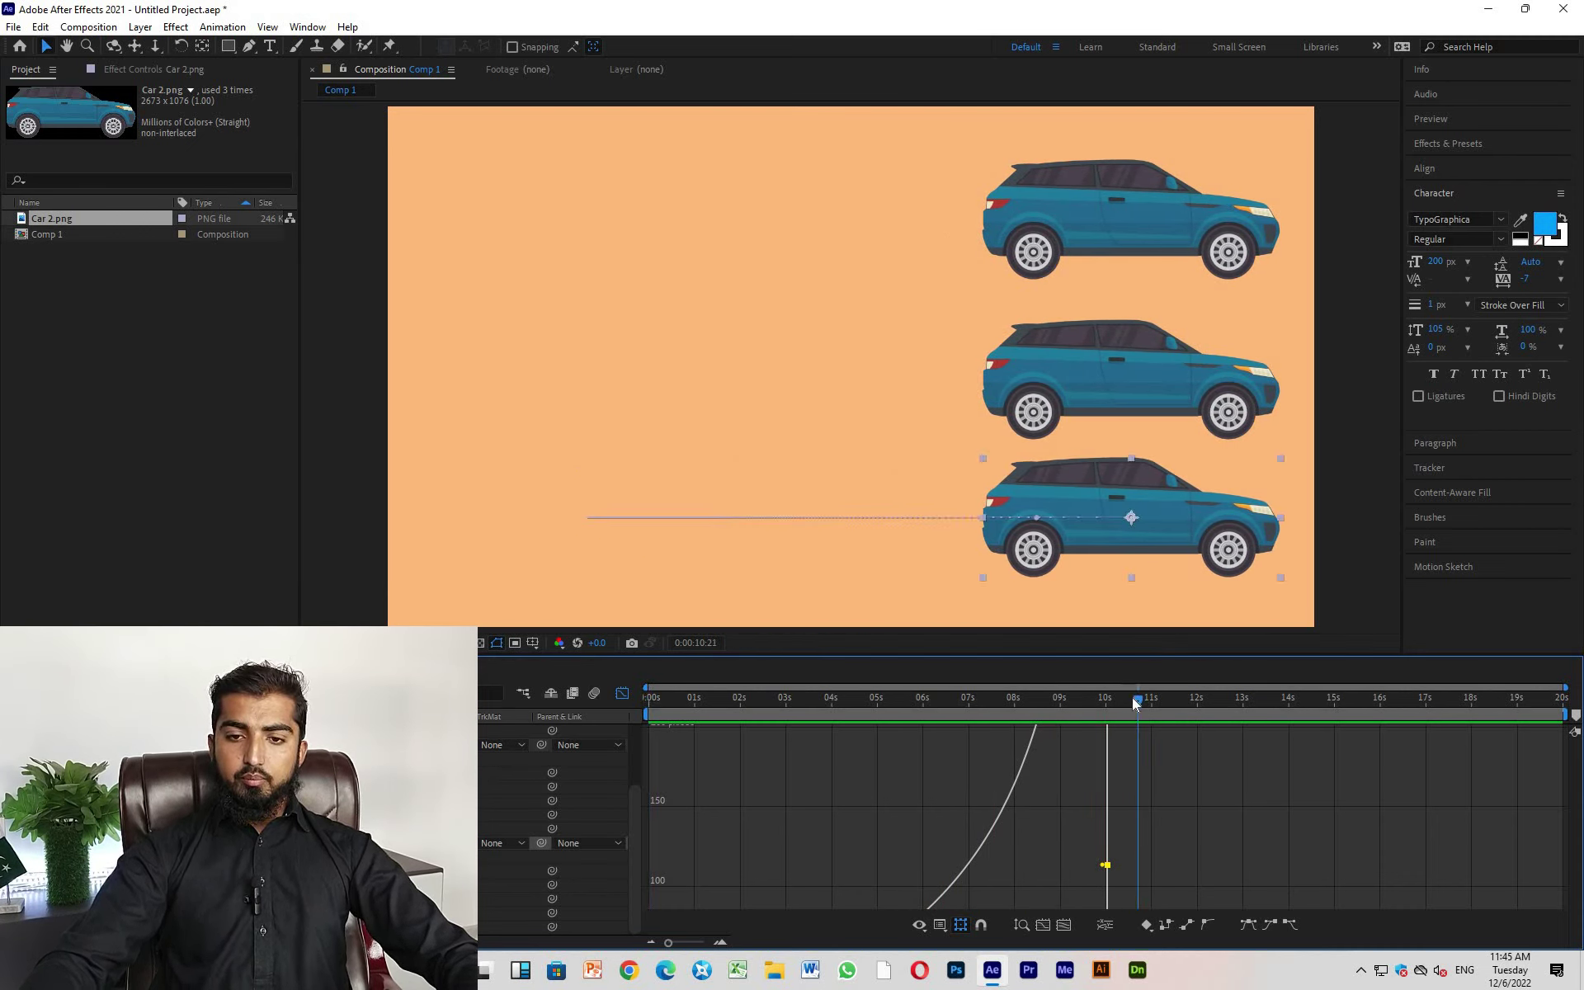
left_click_drag(1079, 703, 860, 679)
Return to the first frame and select the middle, top and bottom cars in turn to compare their motion paths.
left_click(757, 368)
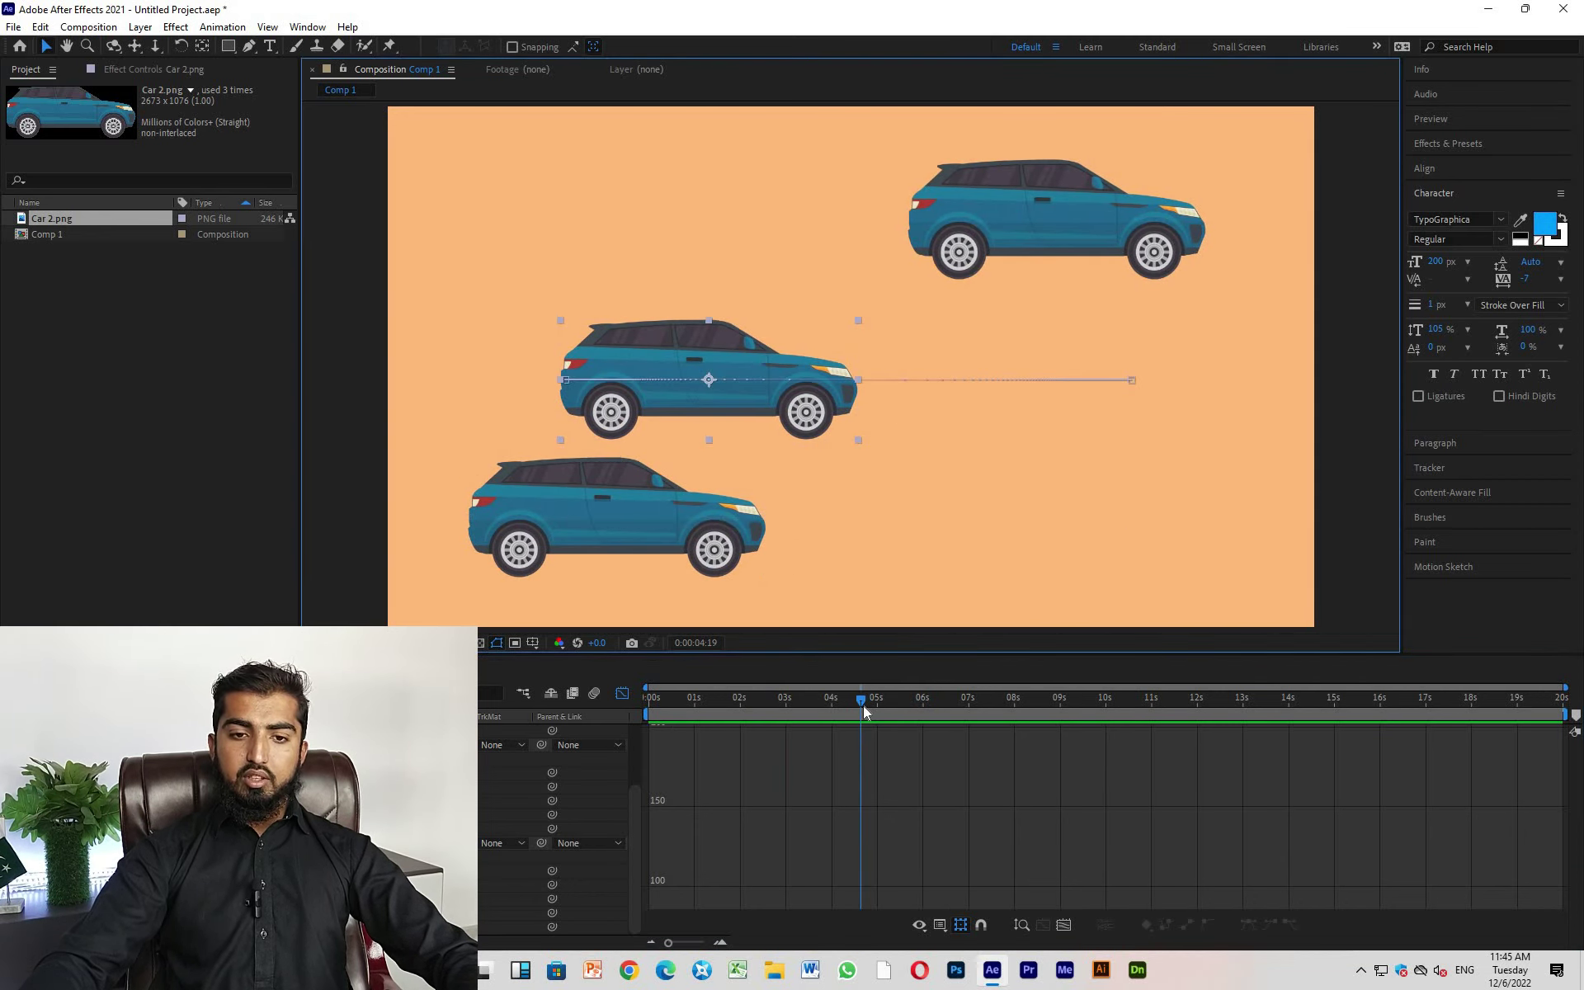
left_click_drag(793, 704, 627, 705)
left_click(529, 226)
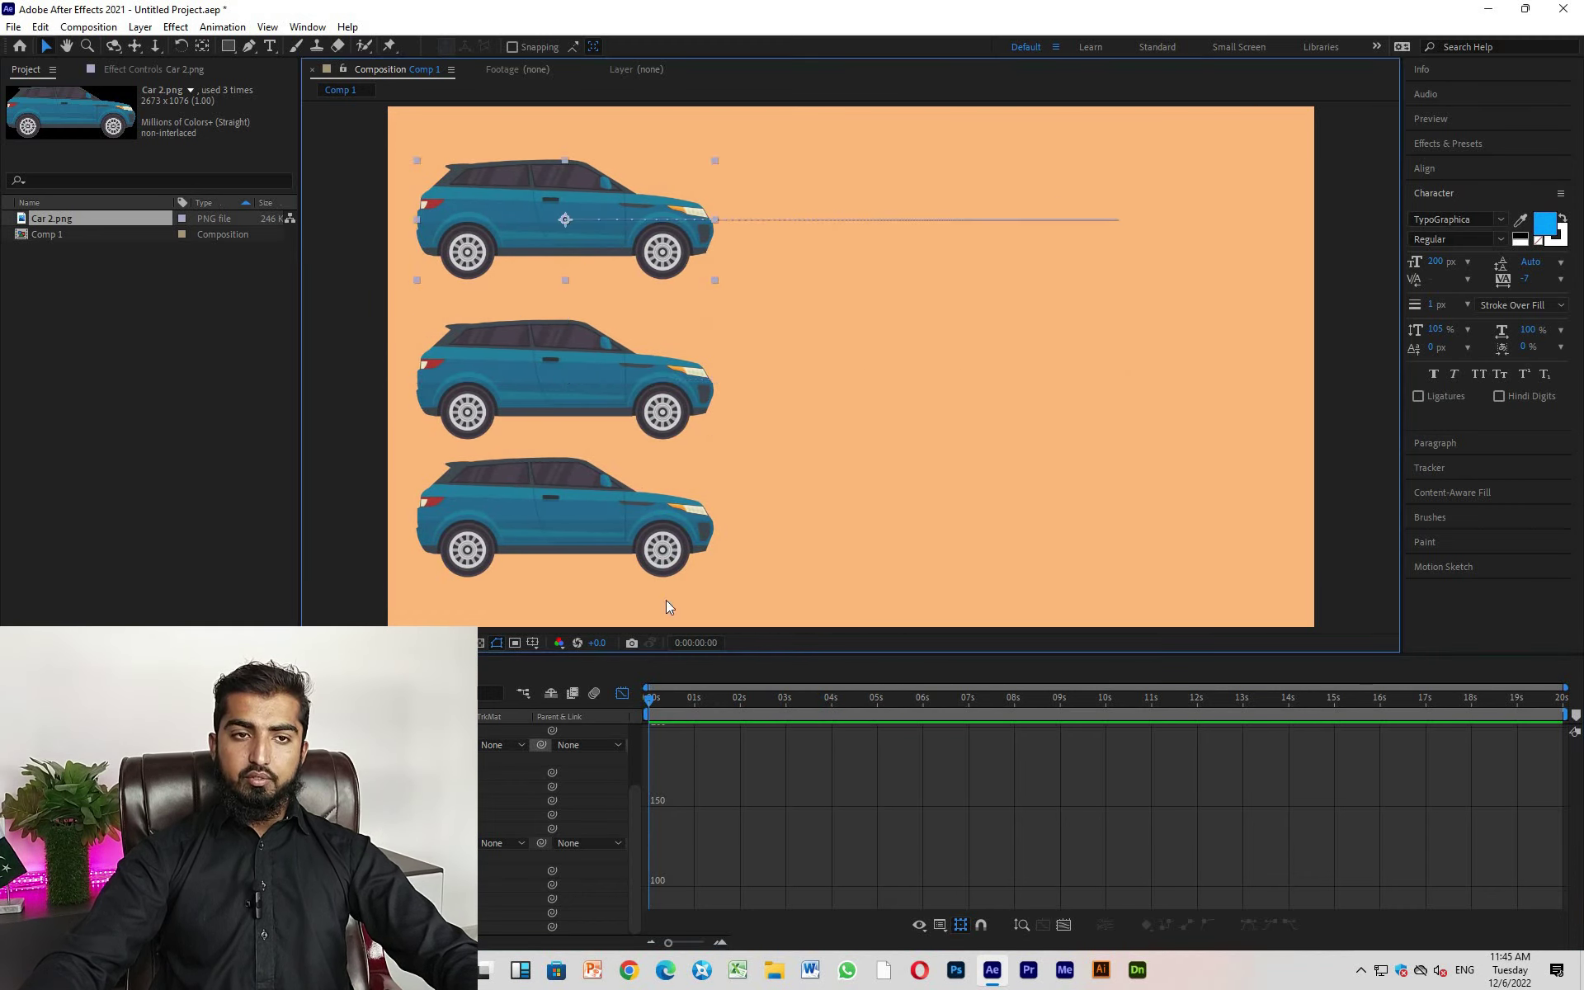
mouse_move(680, 701)
left_mouse_down()
mouse_move(632, 705)
mouse_move(805, 699)
mouse_move(648, 700)
left_mouse_up()
left_click(596, 519)
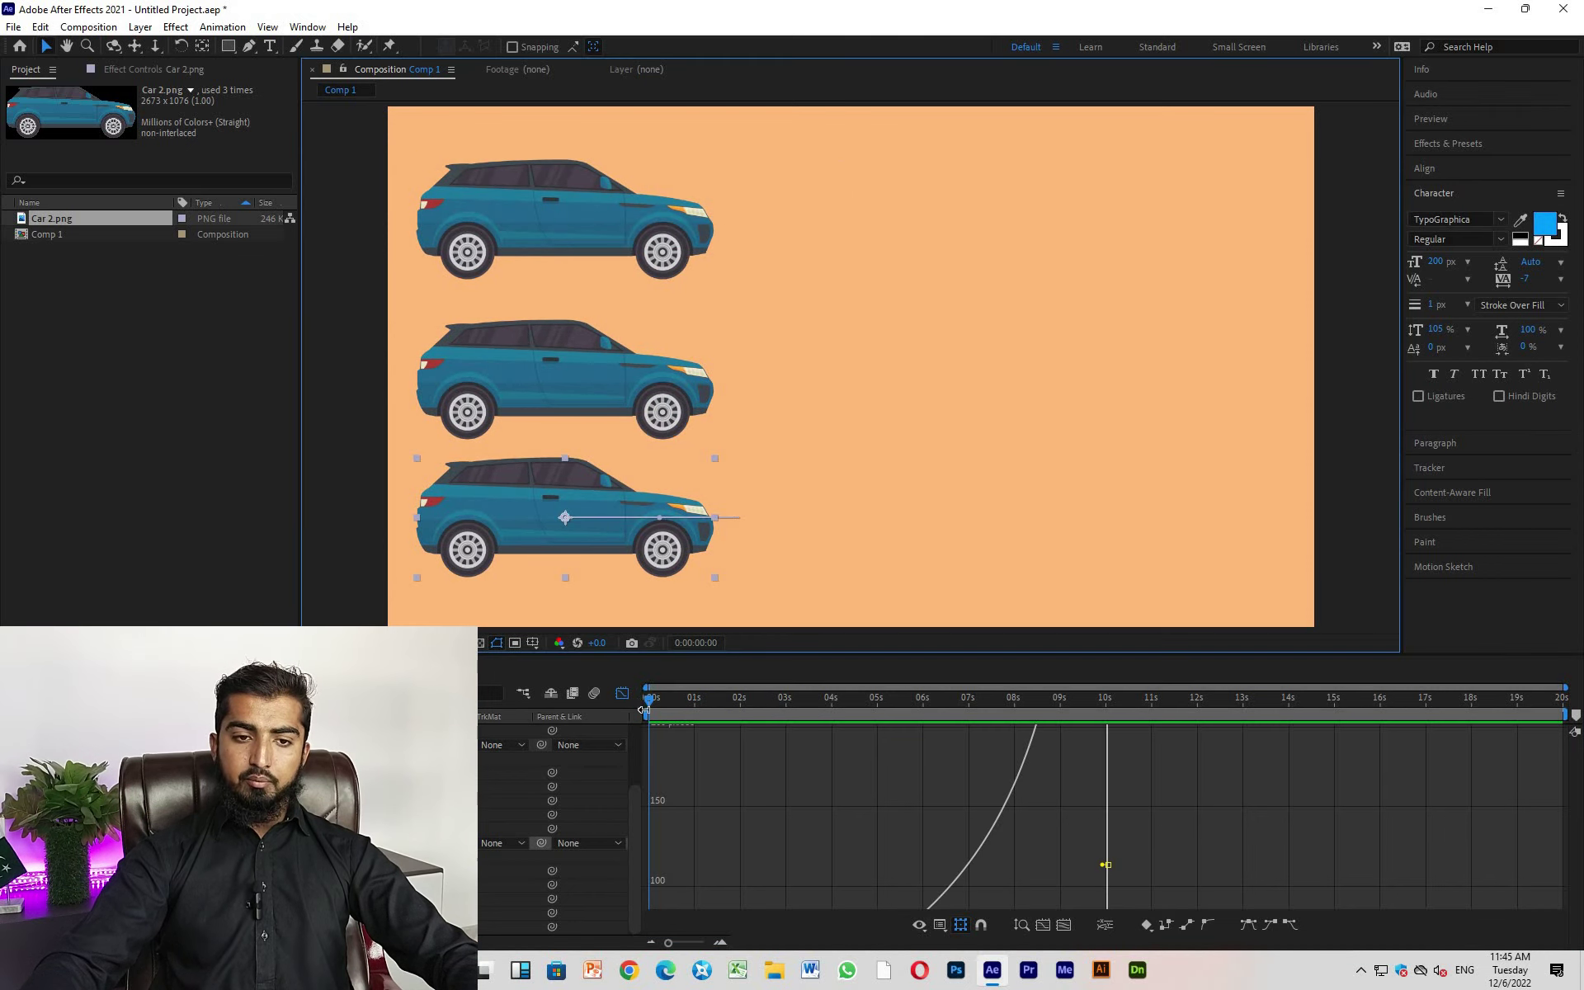
Scrub through the cars' animation and close the Graph Editor to show the layer keyframes.
left_click_drag(695, 698, 1091, 691)
left_click_drag(975, 695, 670, 693)
left_click(623, 694)
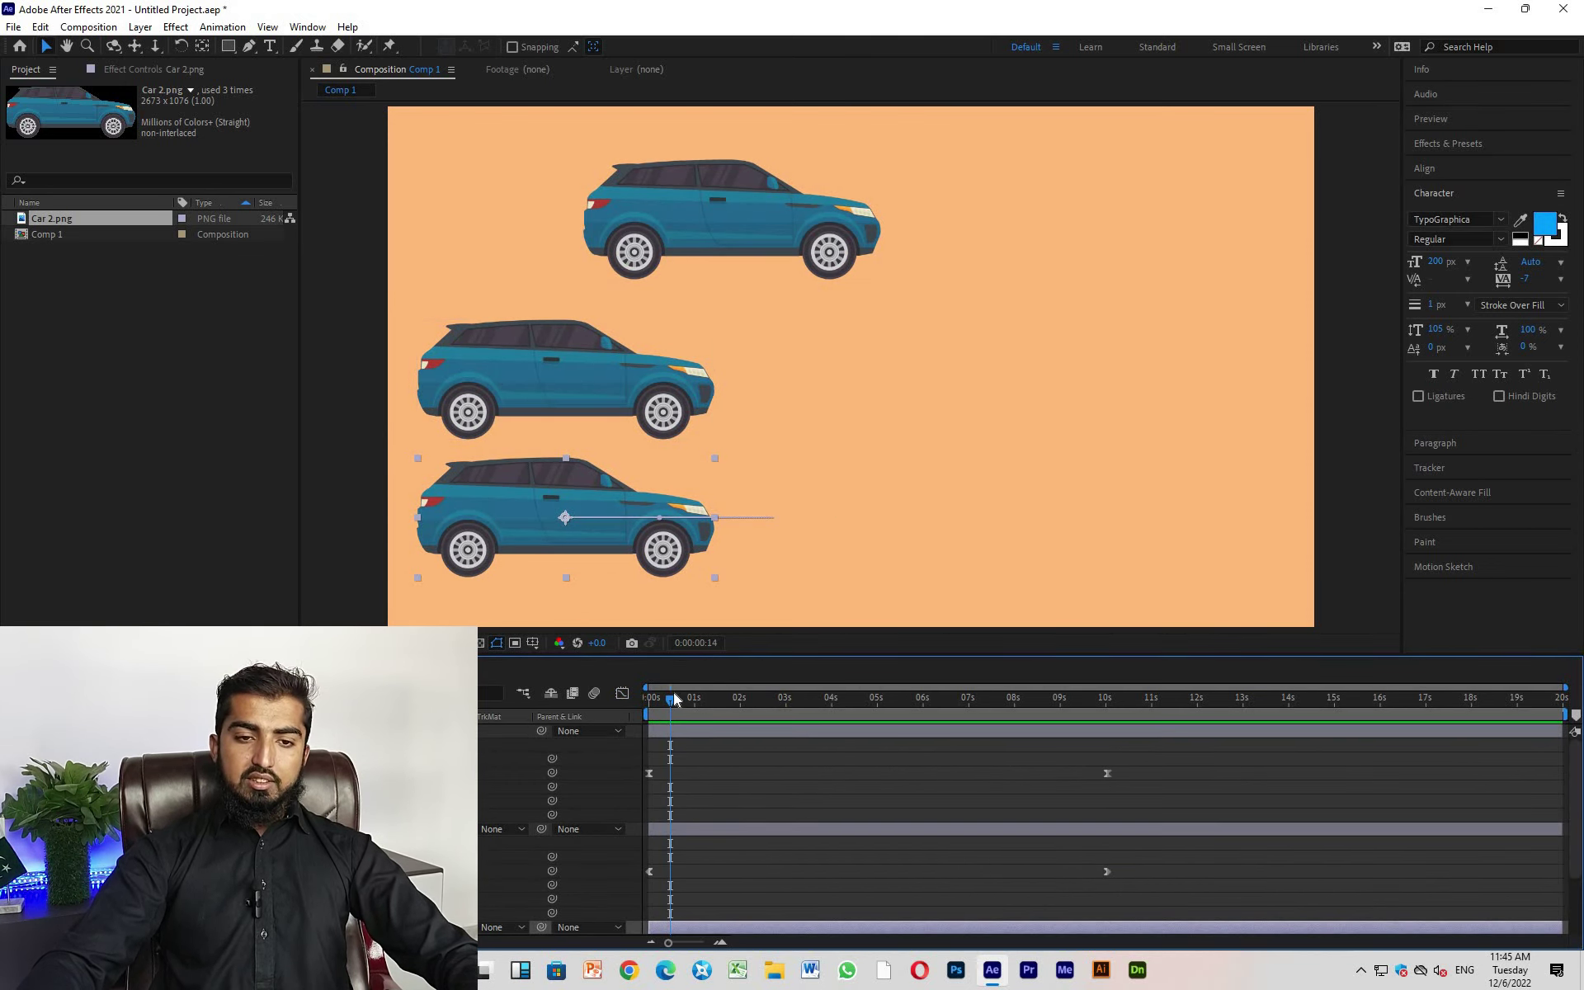
Scrub the opening seconds, park the playhead at 0:00:01:00, and look over the cars' Position keyframes.
left_click_drag(671, 700, 790, 701)
left_click_drag(880, 723, 693, 698)
scroll(826, 824, "up", 1)
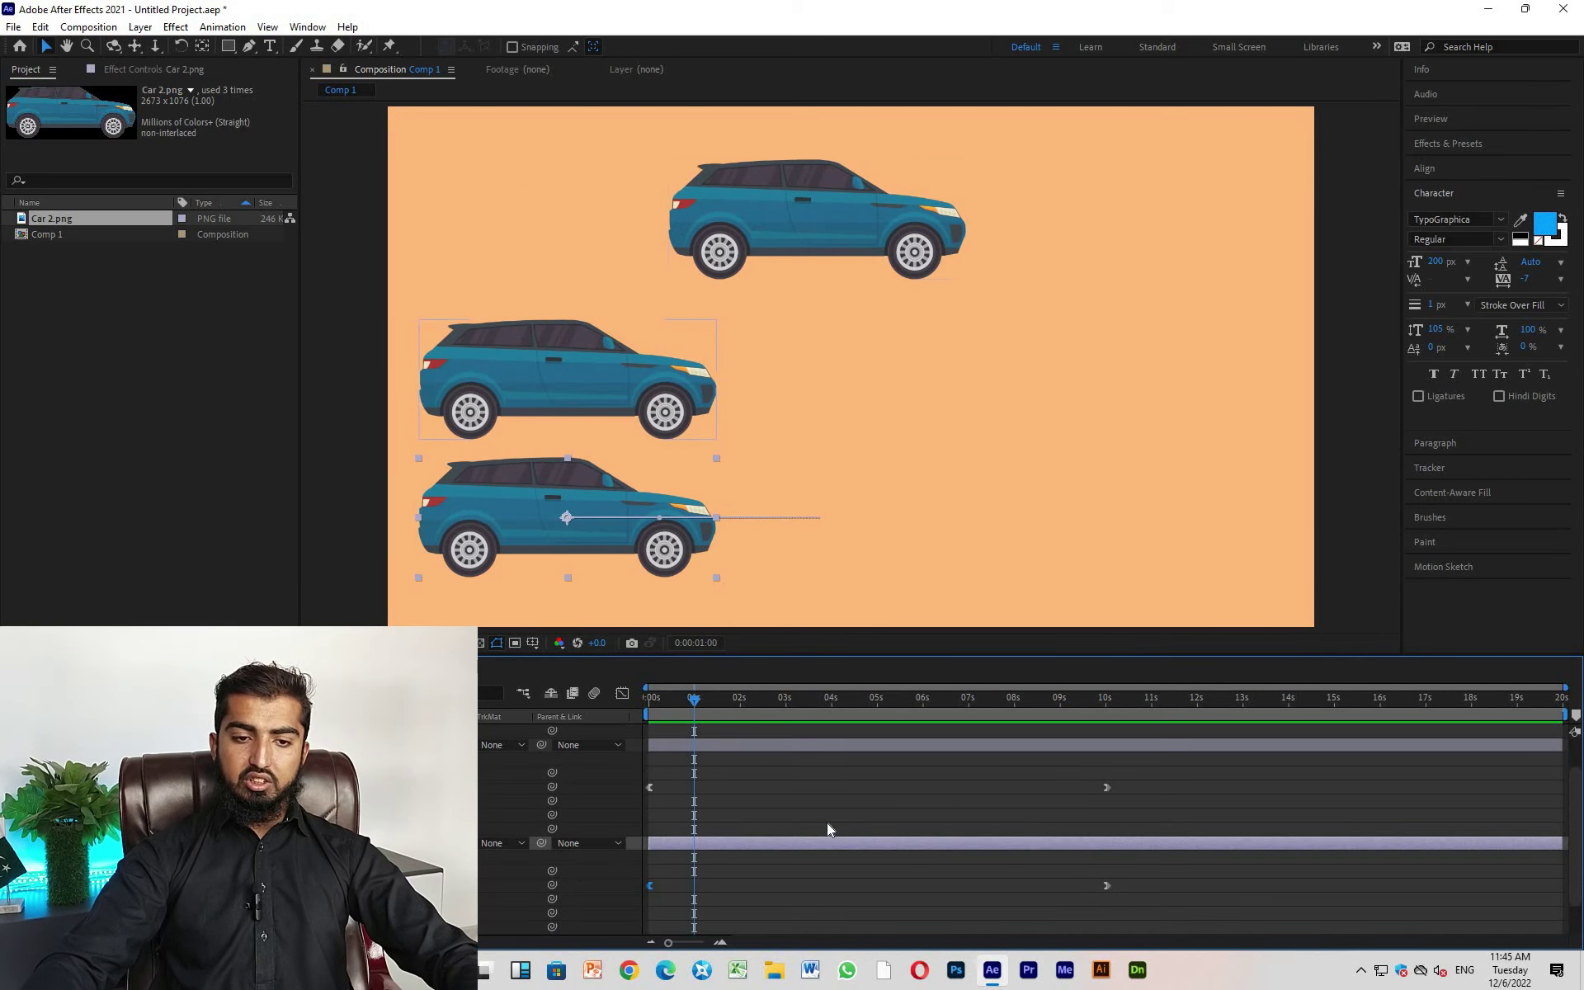
scroll(826, 824, "down", 1)
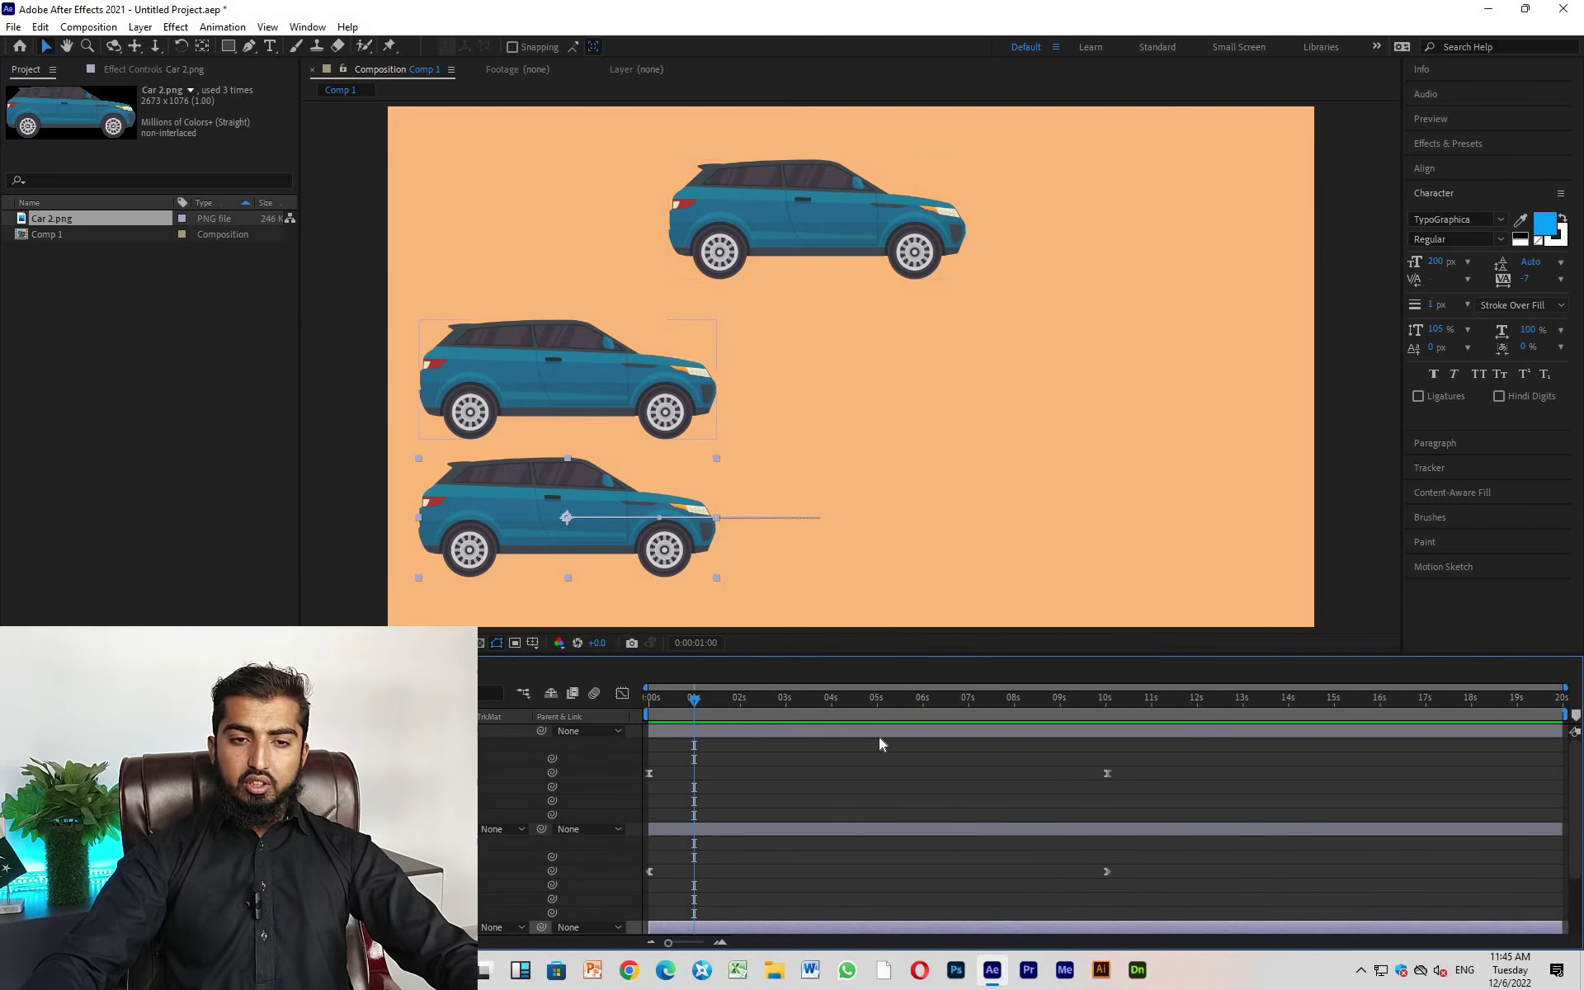
Examine the Keyframe Assistant easing options for the middle car's last Position keyframe, leaving its easing unchanged and the keyframe deselected.
mouse_move(1125, 766)
left_mouse_down()
mouse_move(1086, 783)
mouse_move(1107, 772)
left_mouse_up()
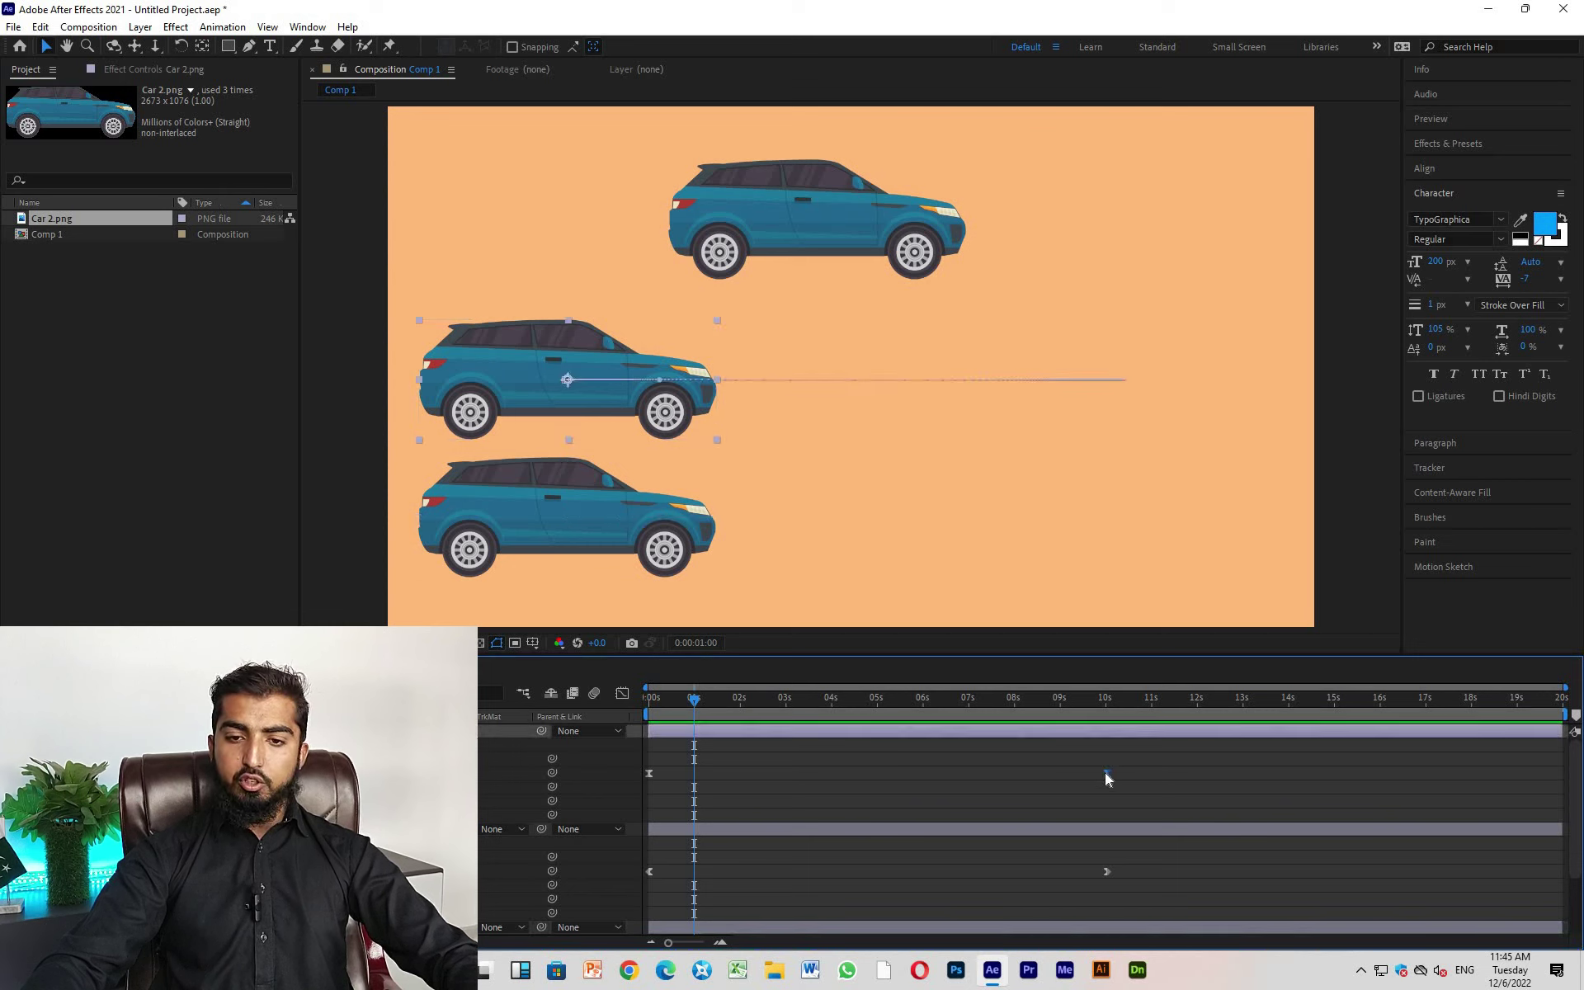
left_click(83, 27)
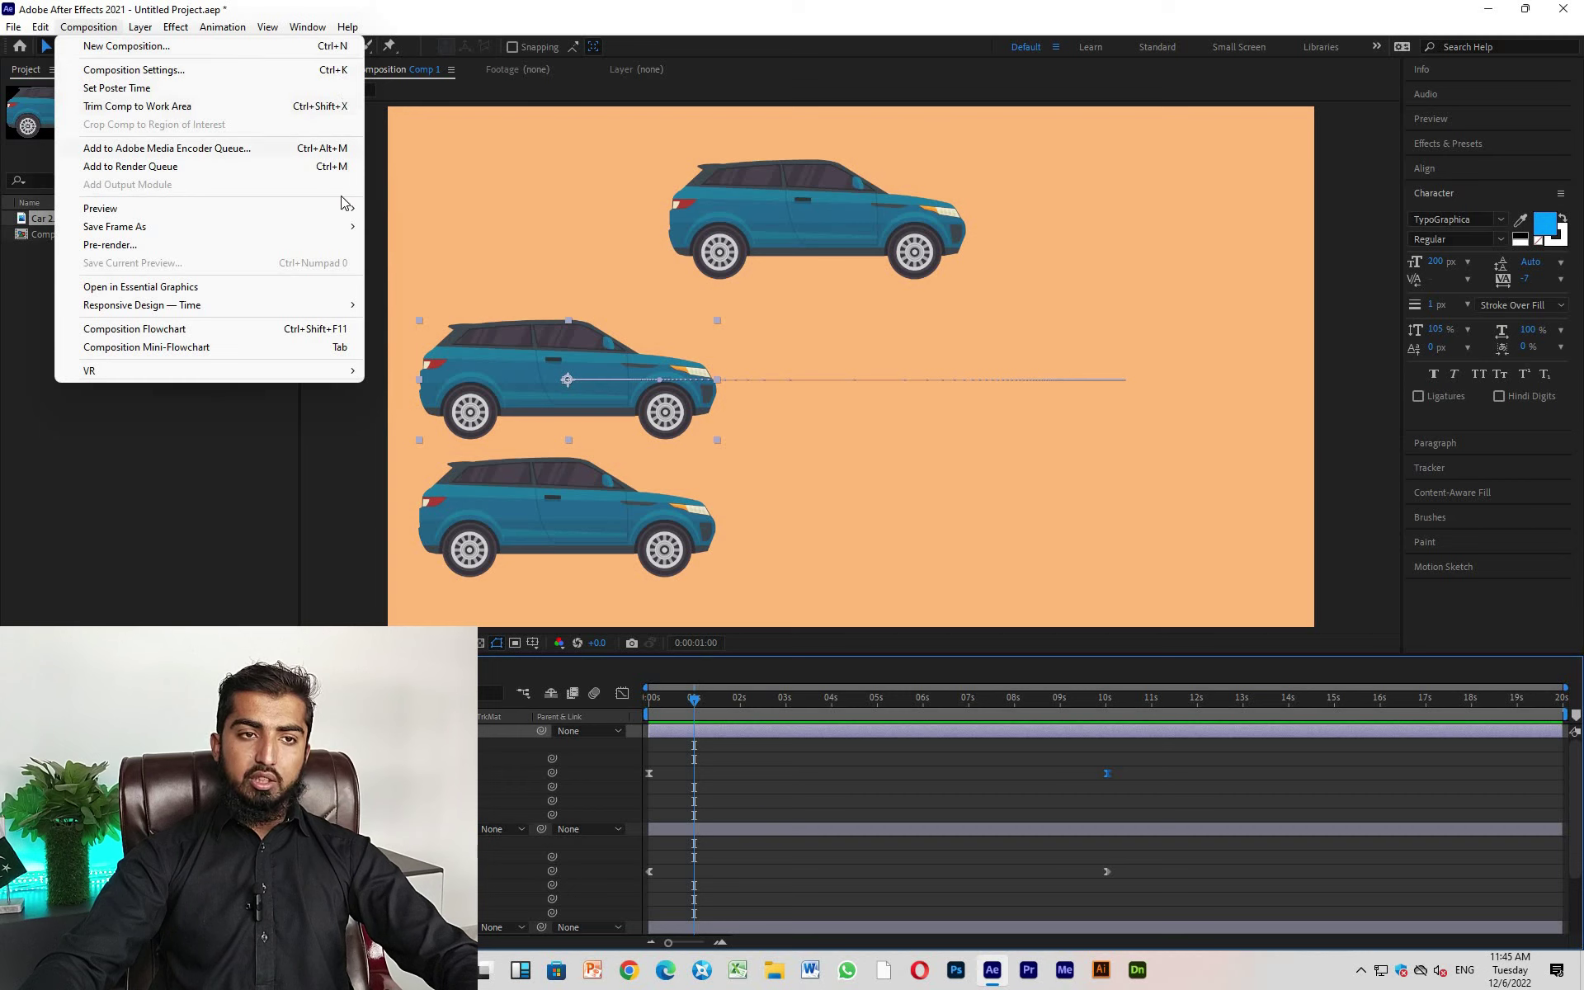
left_click(1113, 771)
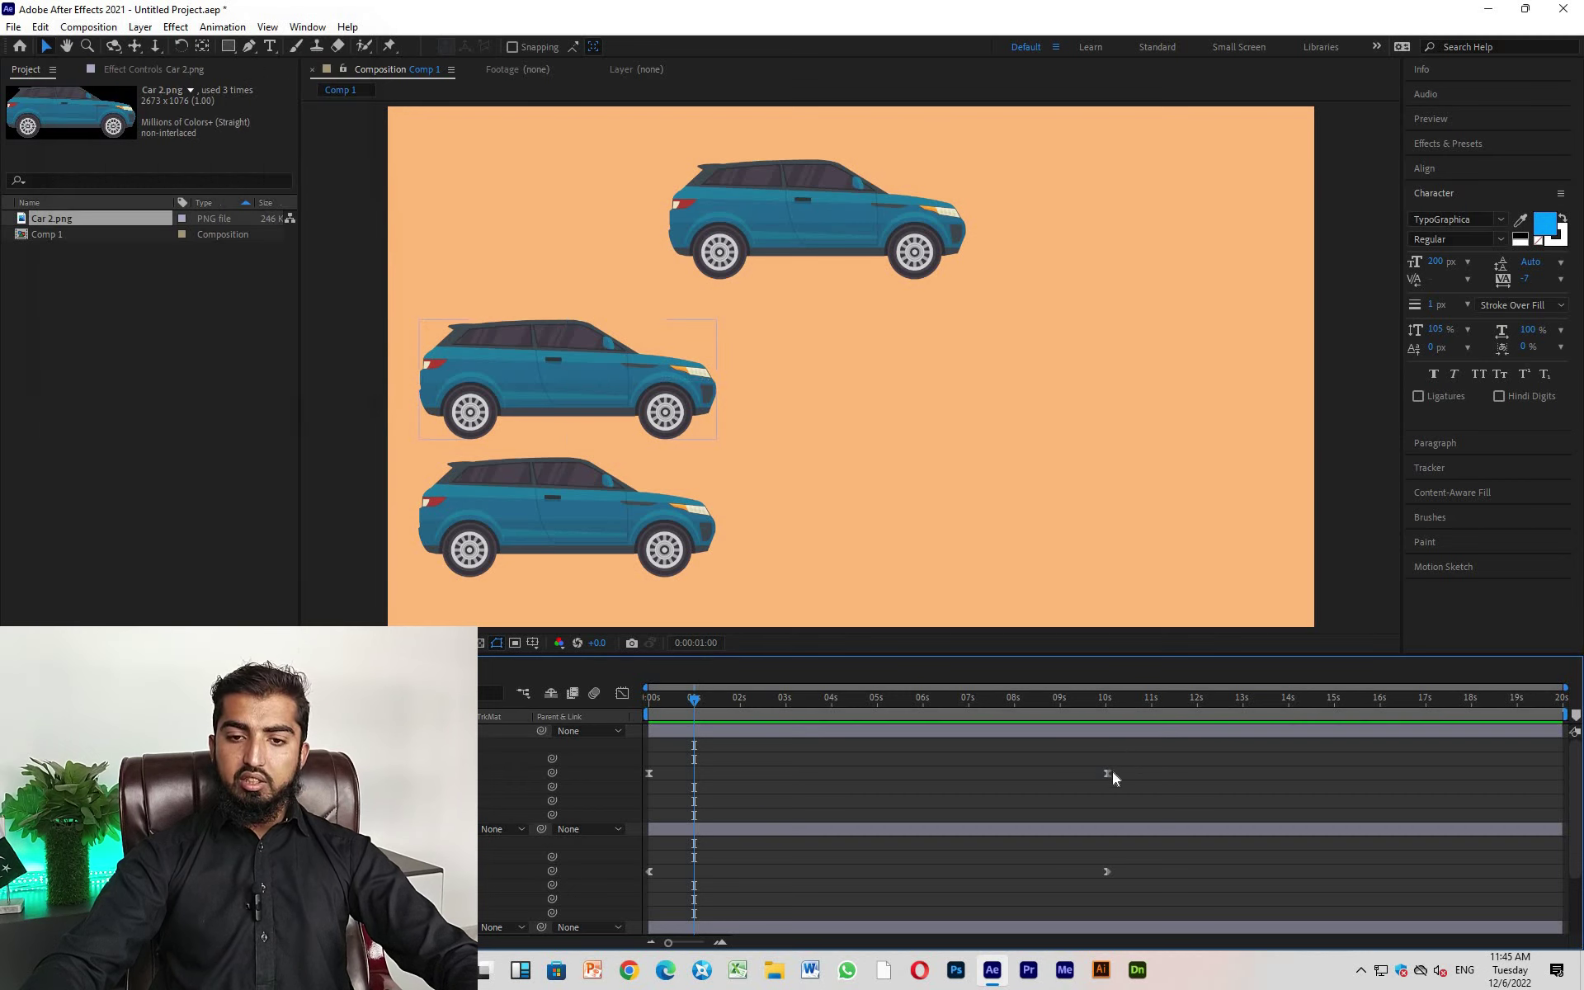
mouse_move(1123, 754)
left_mouse_down()
mouse_move(1097, 780)
mouse_move(1106, 769)
left_mouse_up()
right_click(1106, 771)
mouse_move(1184, 760)
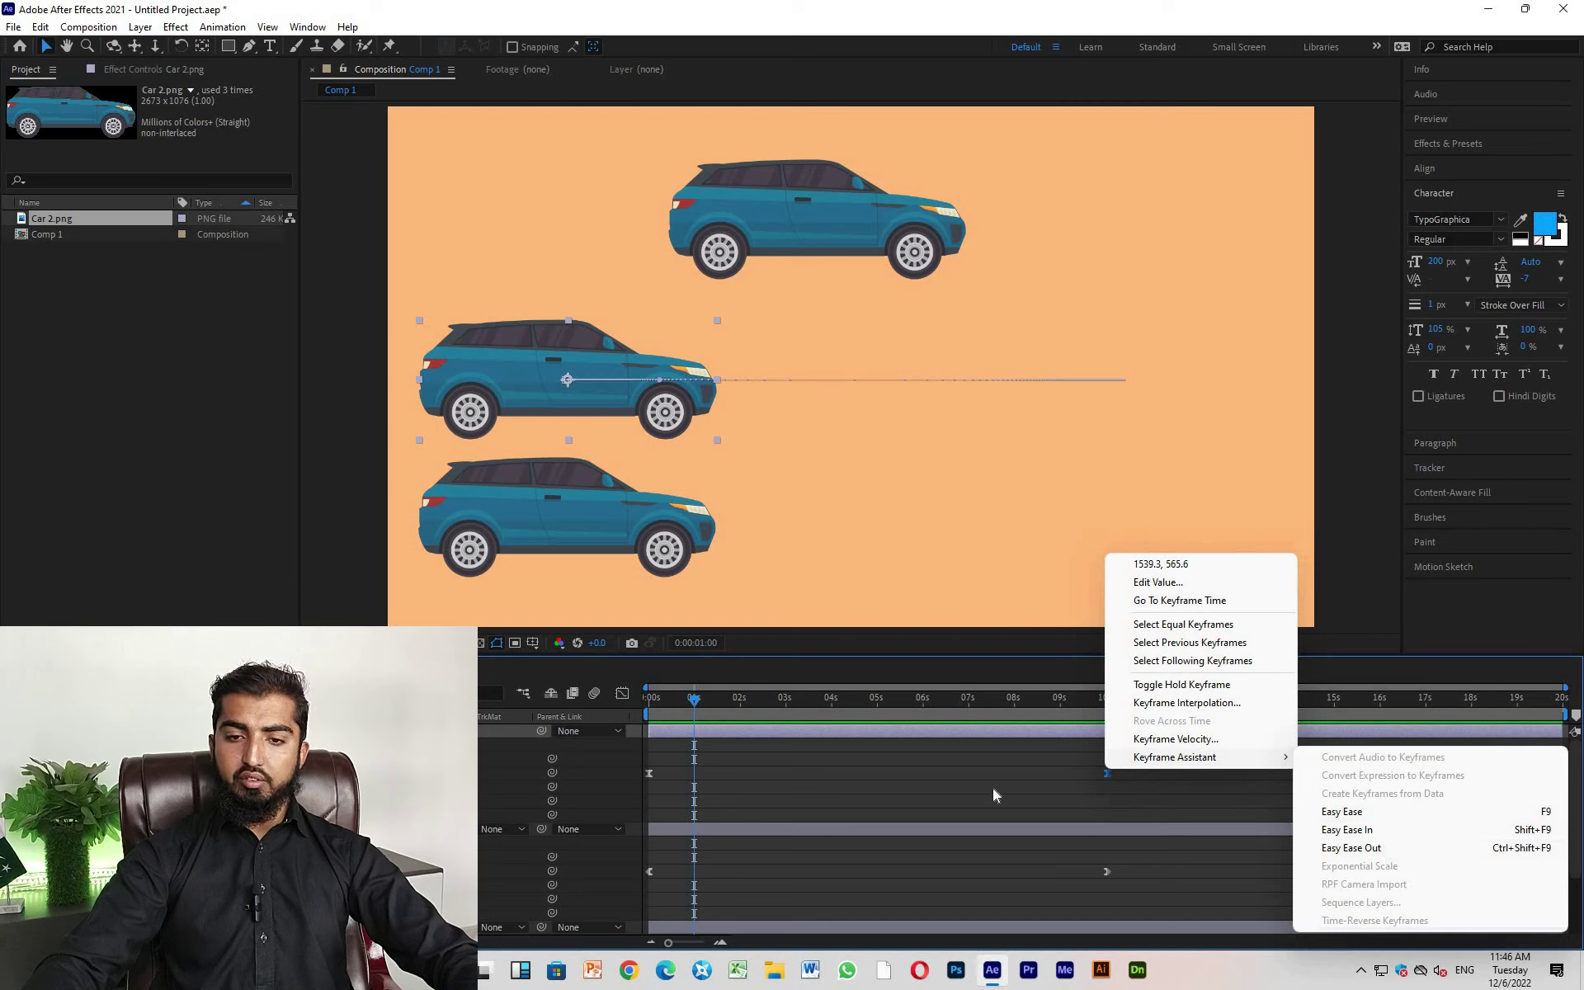
left_click(1036, 810)
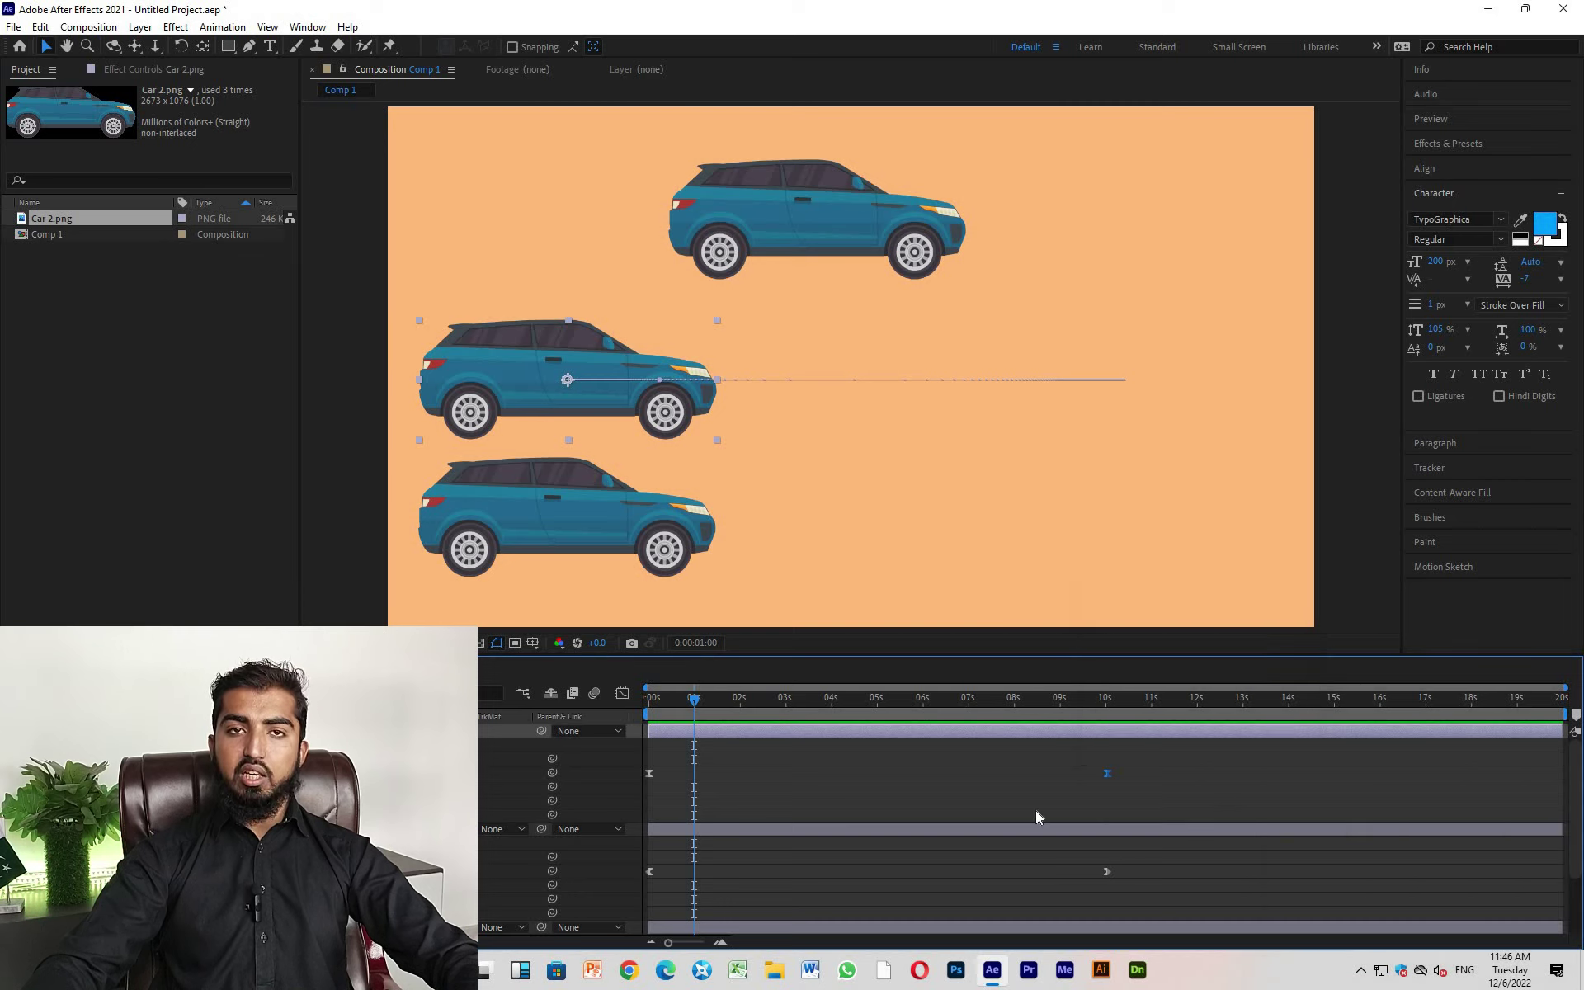
left_click(1036, 810)
left_click(1109, 774)
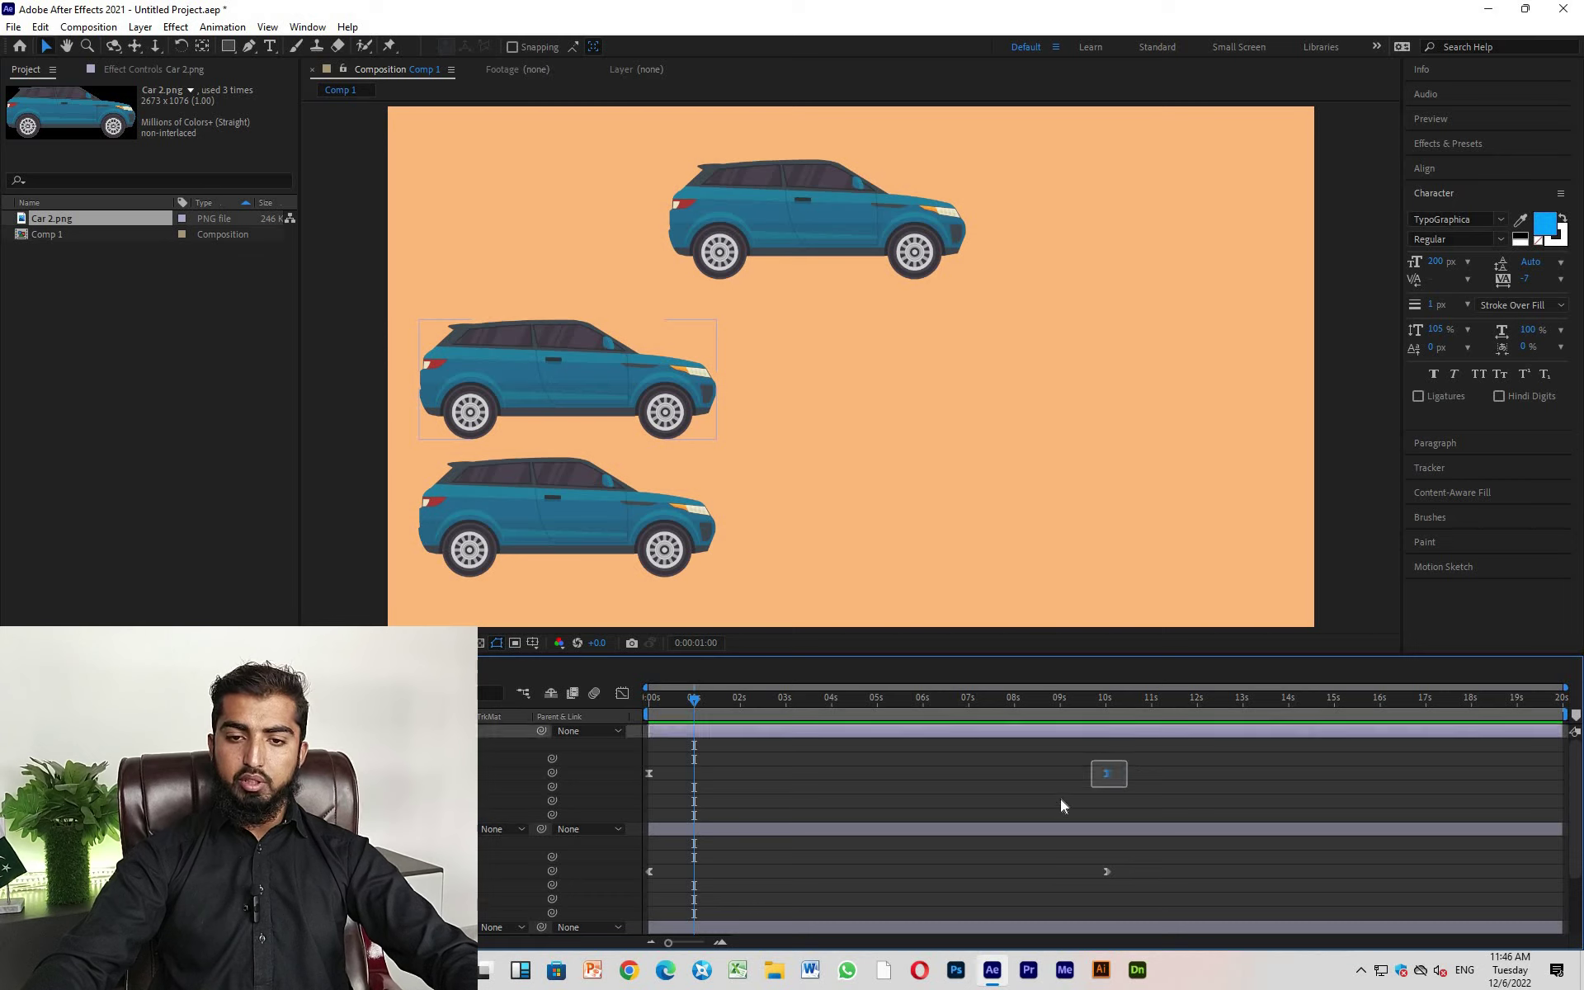
left_click(1017, 801)
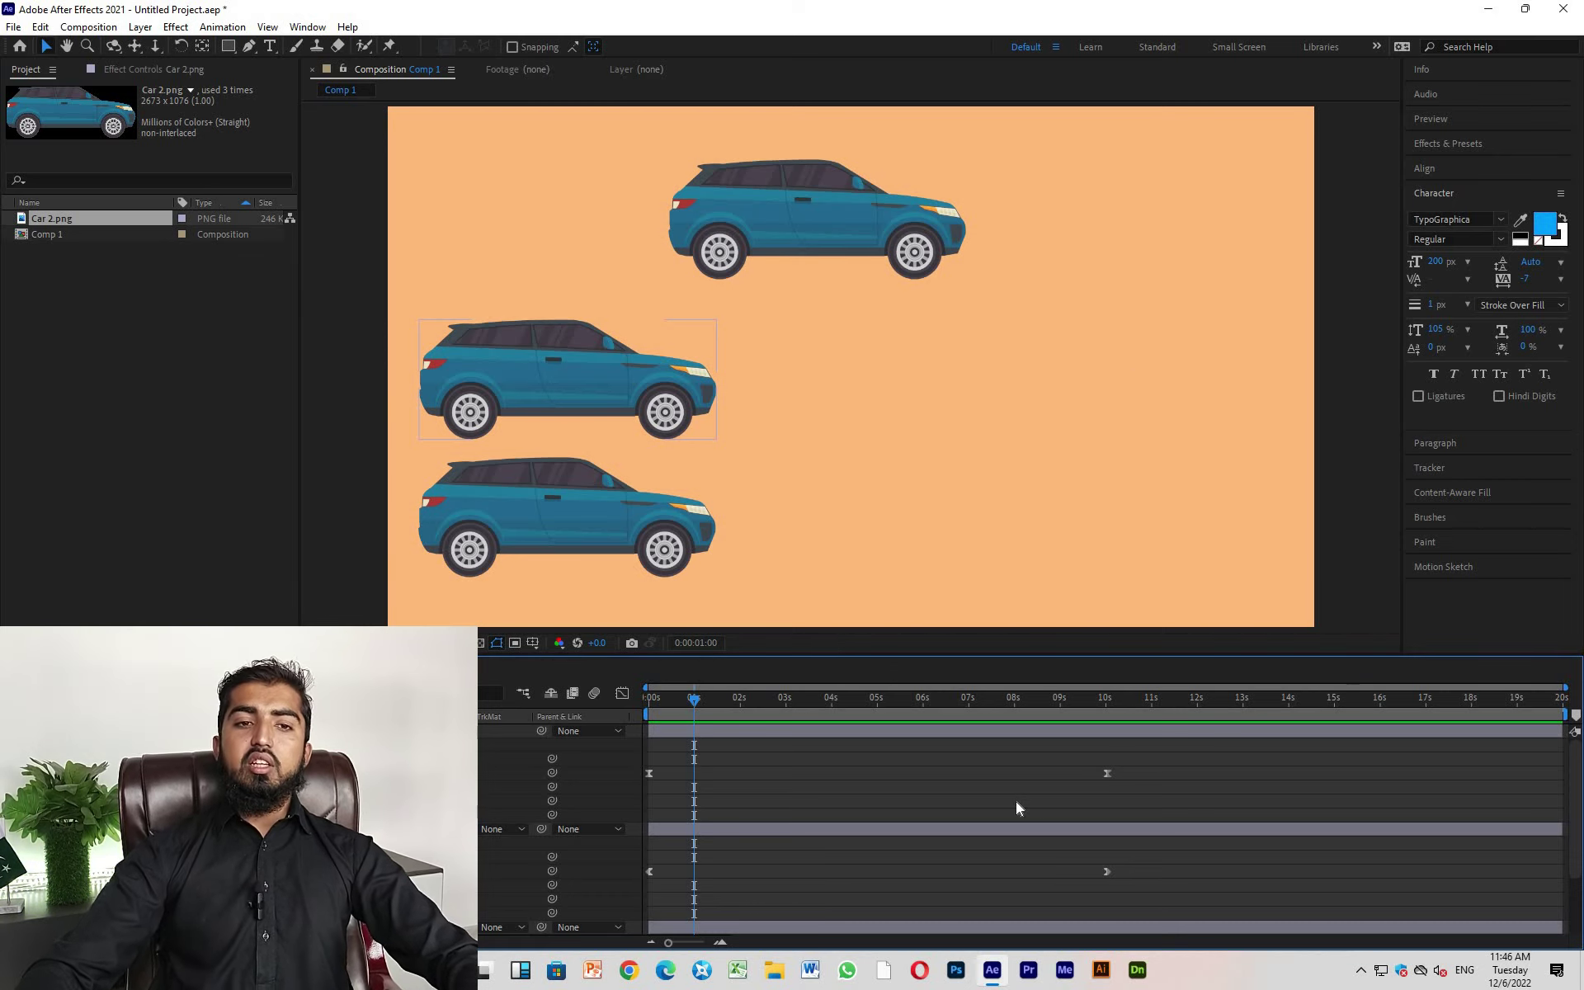